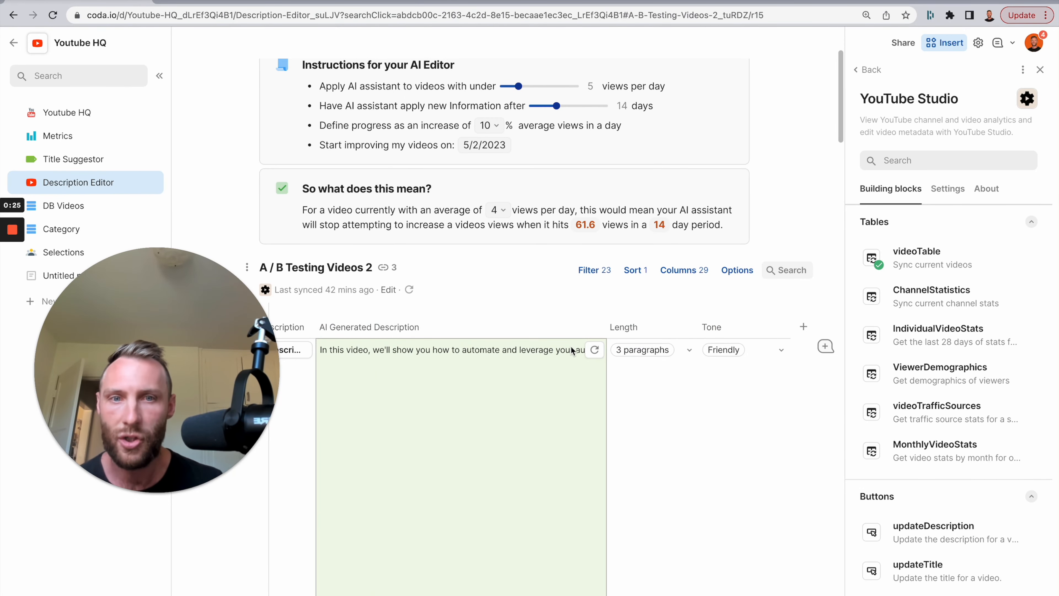
Examine the Description Editor's AI instructions and the description and video title columns of the A / B Testing Videos 2 table.
{"action": "scroll", "coordinate": [481, 337], "scroll_direction": "left", "scroll_amount": 4}
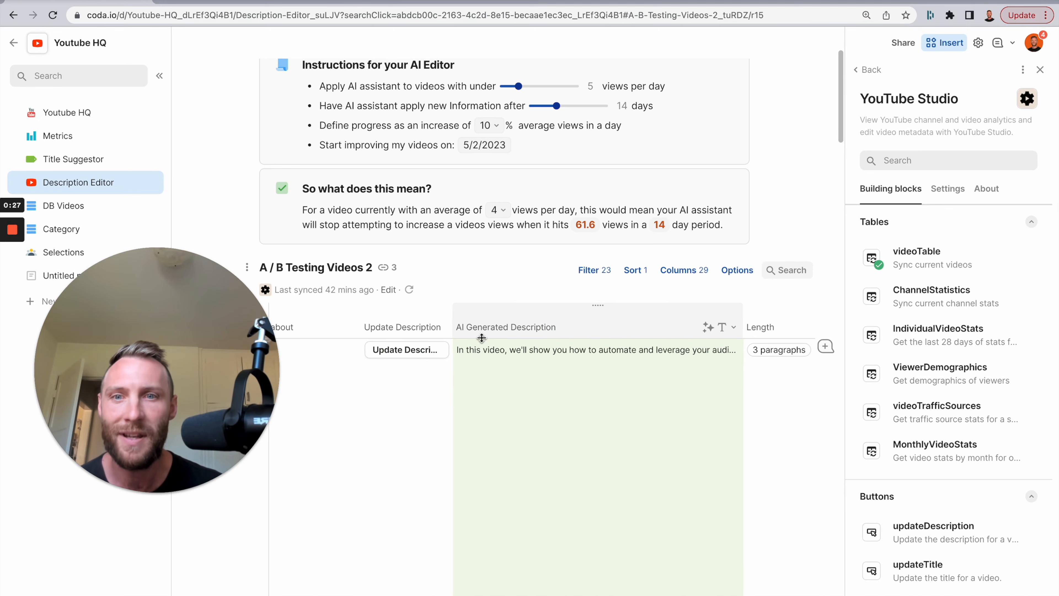
{"action": "left_click", "coordinate": [410, 327]}
{"action": "scroll", "coordinate": [517, 315], "scroll_direction": "up", "scroll_amount": 1}
{"action": "scroll", "coordinate": [517, 315], "scroll_direction": "up", "scroll_amount": 1}
{"action": "left_click", "coordinate": [521, 214]}
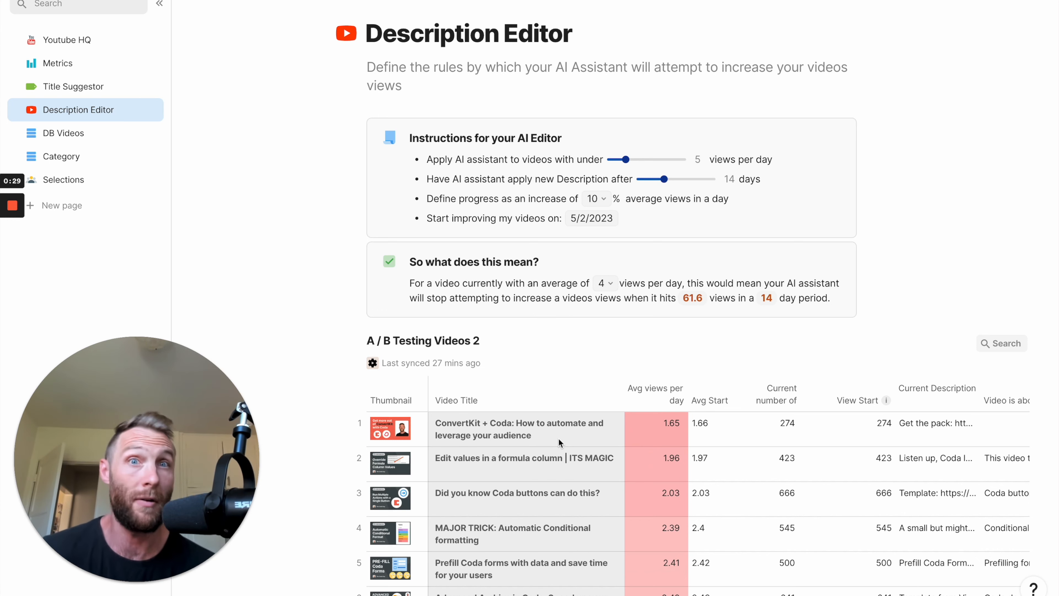
{"action": "scroll", "coordinate": [551, 312], "scroll_direction": "down", "scroll_amount": 3}
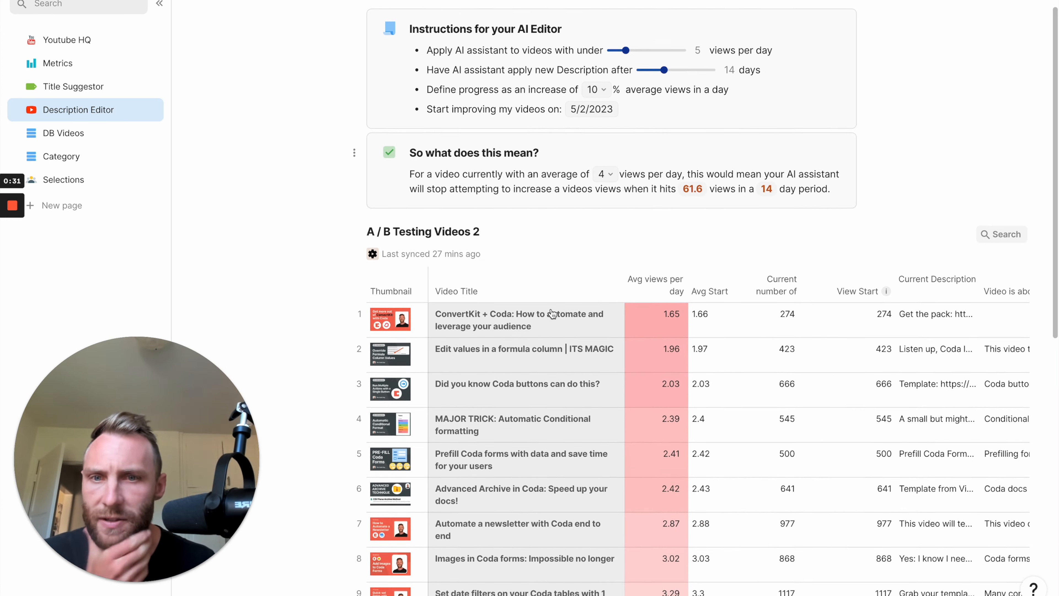
{"action": "left_click_drag", "start_coordinate": [511, 332], "coordinate": [503, 451]}
{"action": "scroll", "coordinate": [709, 225], "scroll_direction": "up", "scroll_amount": 3}
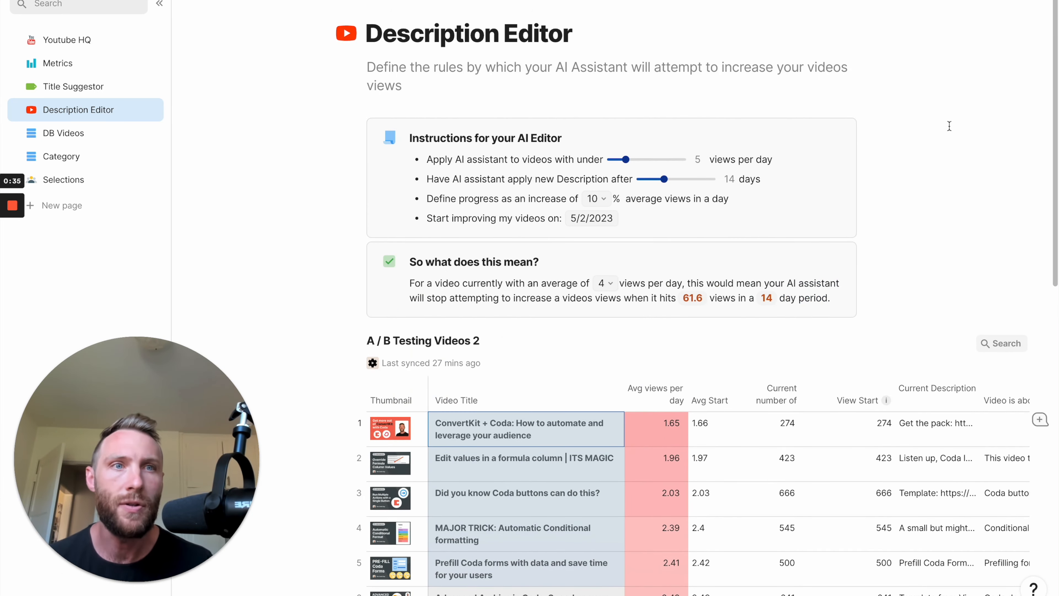
Open the installed YouTube Studio pack, examine its tables and button building blocks, and close the pack listing.
{"action": "left_click", "coordinate": [959, 1]}
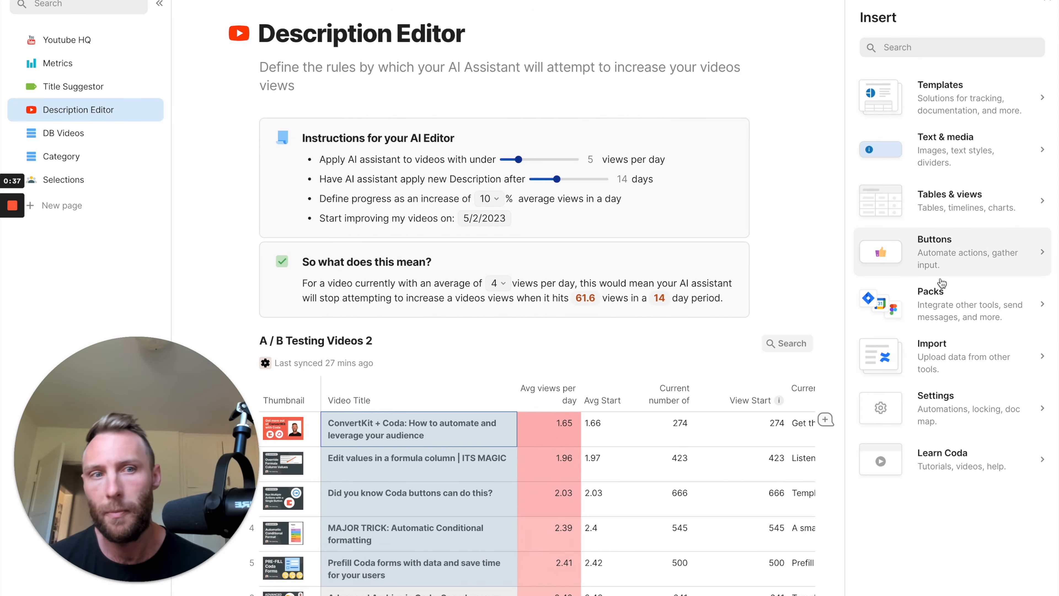
{"action": "left_click", "coordinate": [933, 305]}
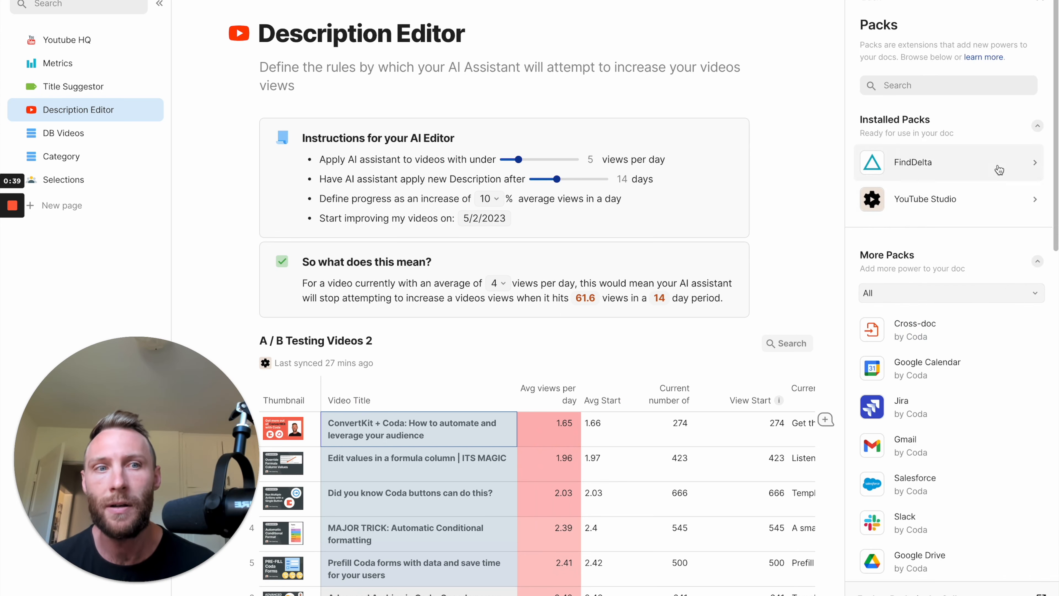
{"action": "left_click", "coordinate": [940, 204]}
{"action": "scroll", "coordinate": [927, 292], "scroll_direction": "down", "scroll_amount": 5}
{"action": "scroll", "coordinate": [927, 314], "scroll_direction": "up", "scroll_amount": 5}
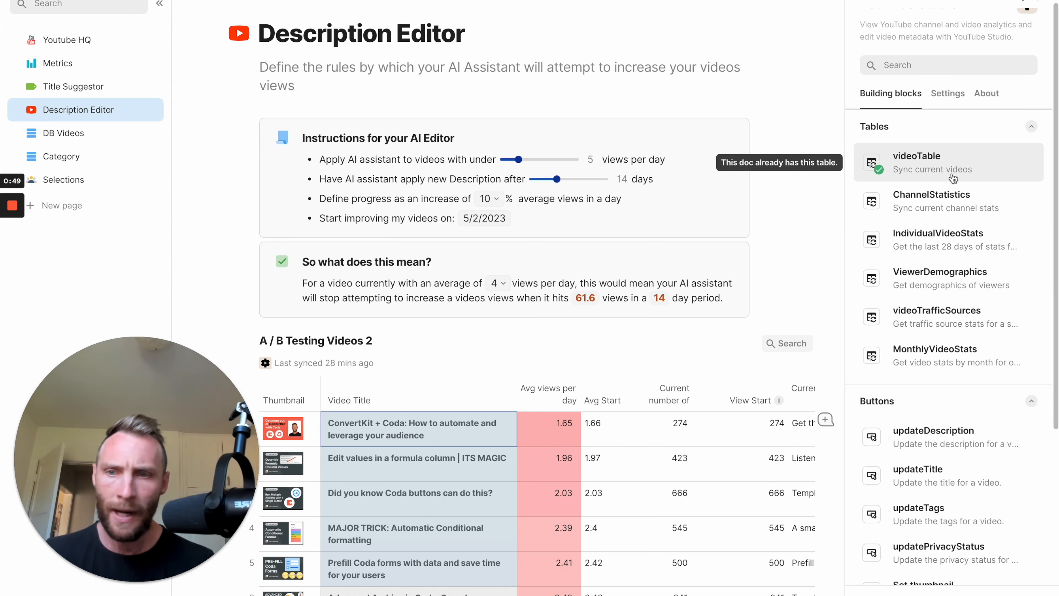
{"action": "left_click", "coordinate": [1038, 2]}
Open the Metrics page and examine the video table's columns from Duration through Update Description.
{"action": "scroll", "coordinate": [497, 364], "scroll_direction": "down", "scroll_amount": 3}
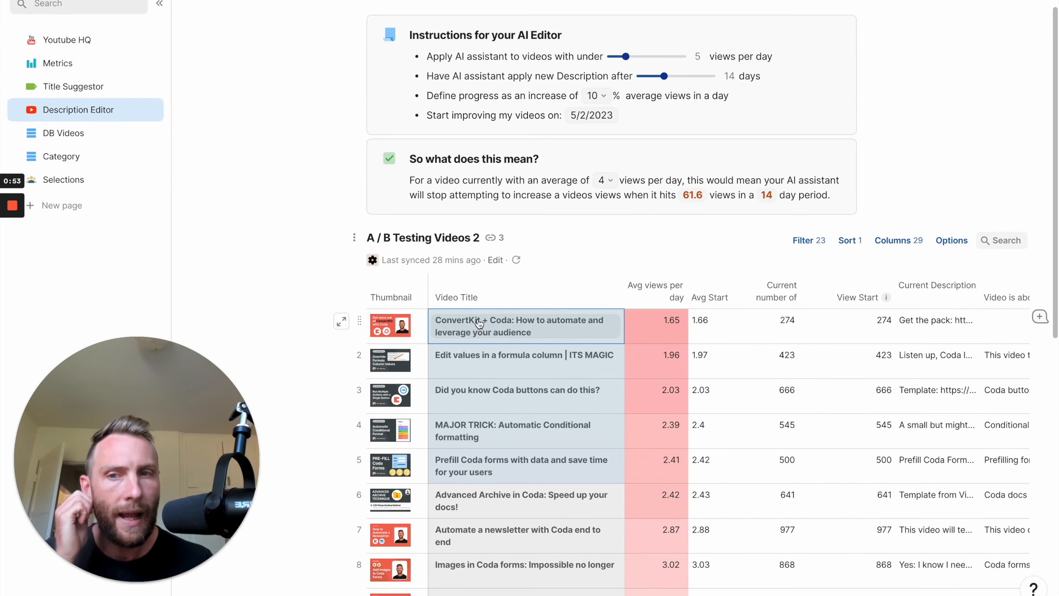
{"action": "left_click", "coordinate": [58, 66]}
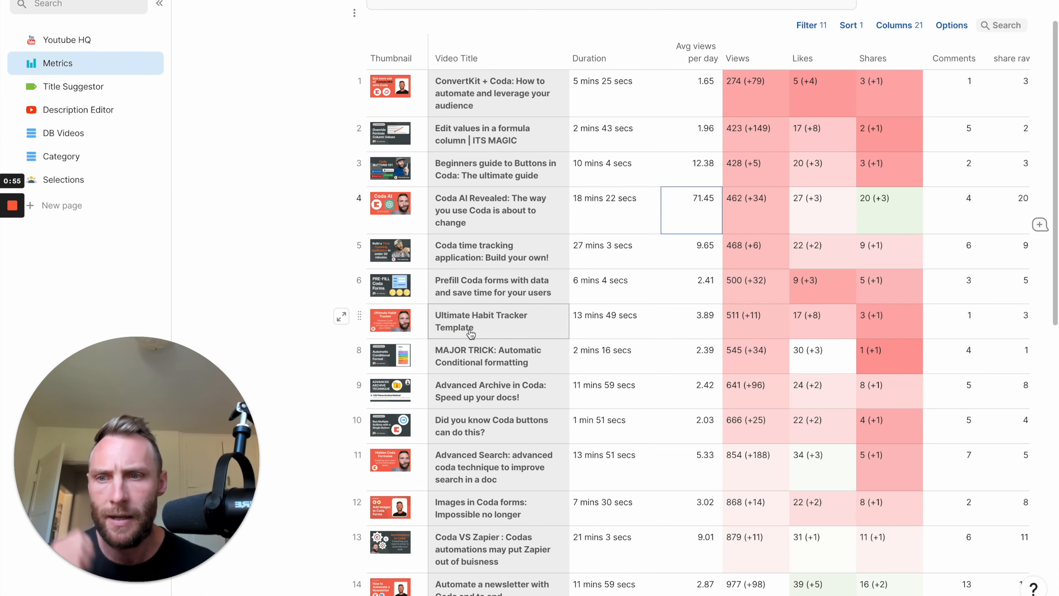
{"action": "scroll", "coordinate": [632, 176], "scroll_direction": "up", "scroll_amount": 2}
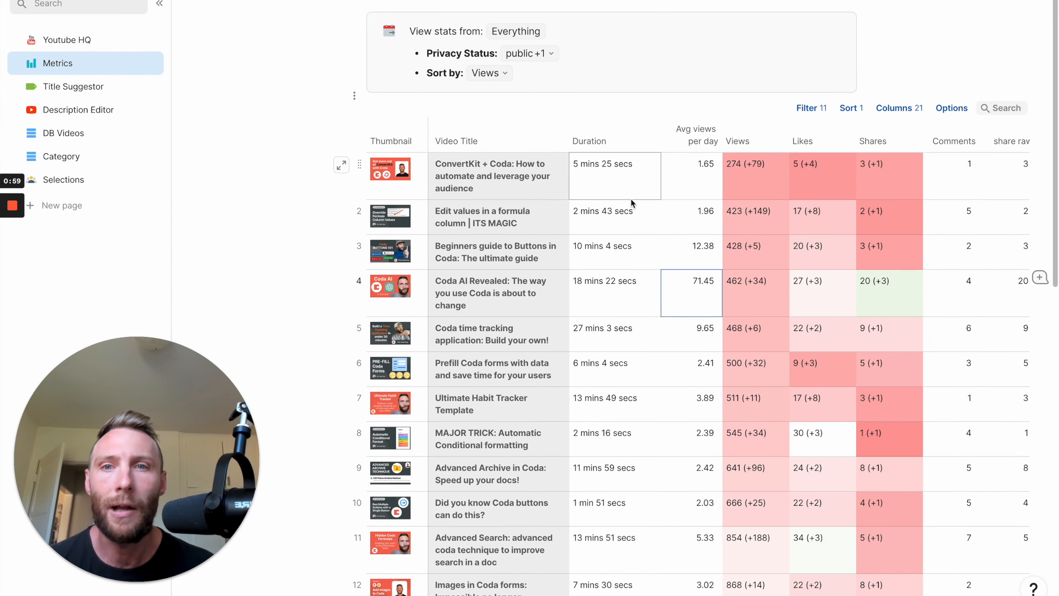
{"action": "scroll", "coordinate": [631, 198], "scroll_direction": "right", "scroll_amount": 4}
{"action": "scroll", "coordinate": [630, 199], "scroll_direction": "right", "scroll_amount": 3}
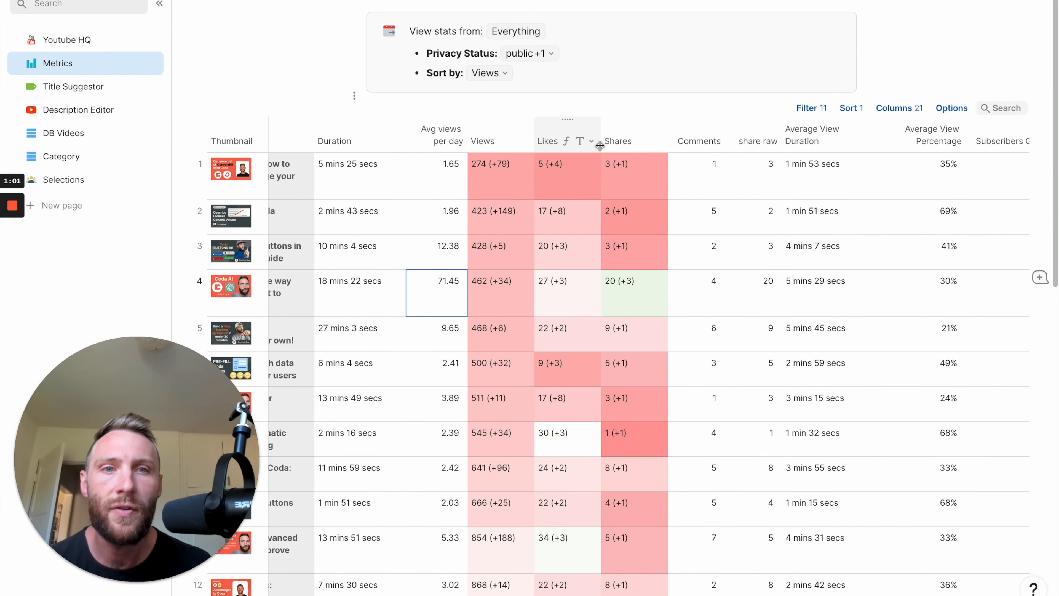
{"action": "scroll", "coordinate": [714, 191], "scroll_direction": "right", "scroll_amount": 6}
{"action": "scroll", "coordinate": [714, 192], "scroll_direction": "right", "scroll_amount": 5}
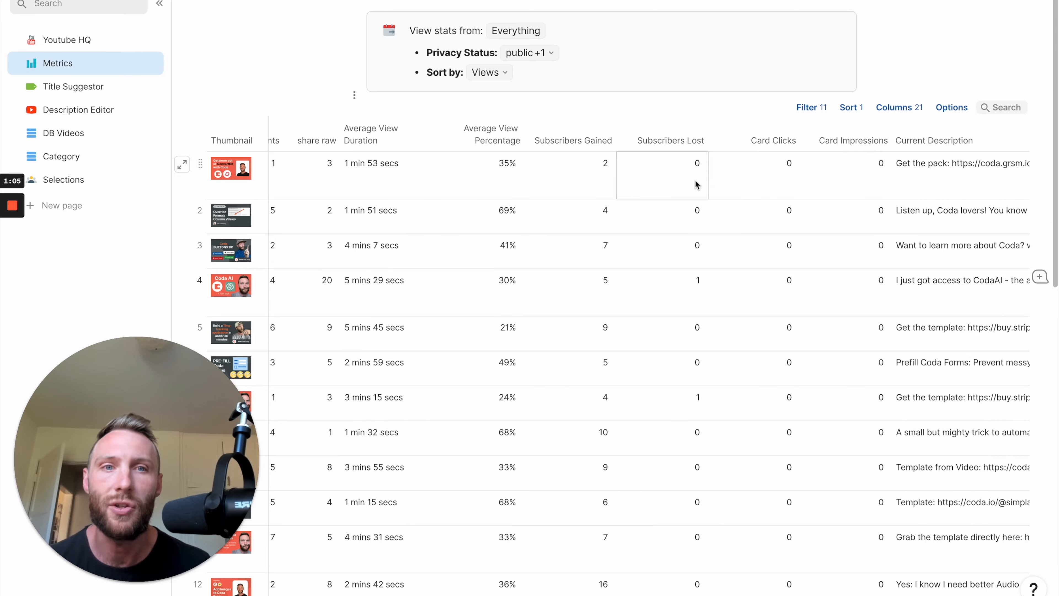
{"action": "scroll", "coordinate": [695, 183], "scroll_direction": "right", "scroll_amount": 10}
{"action": "scroll", "coordinate": [813, 252], "scroll_direction": "right", "scroll_amount": 2}
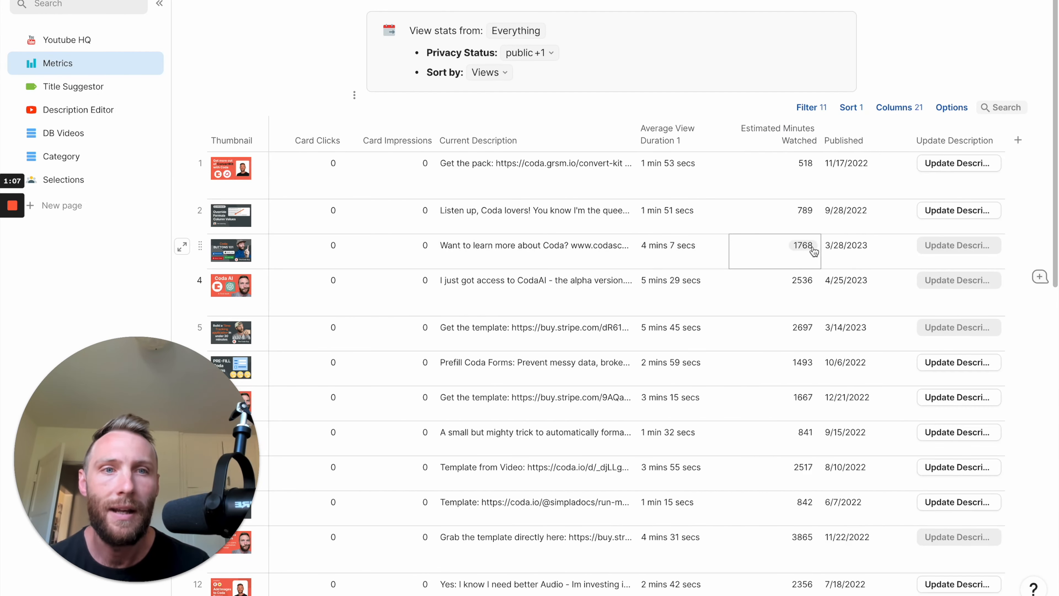
{"action": "scroll", "coordinate": [740, 220], "scroll_direction": "left", "scroll_amount": 9}
{"action": "scroll", "coordinate": [741, 219], "scroll_direction": "left", "scroll_amount": 15}
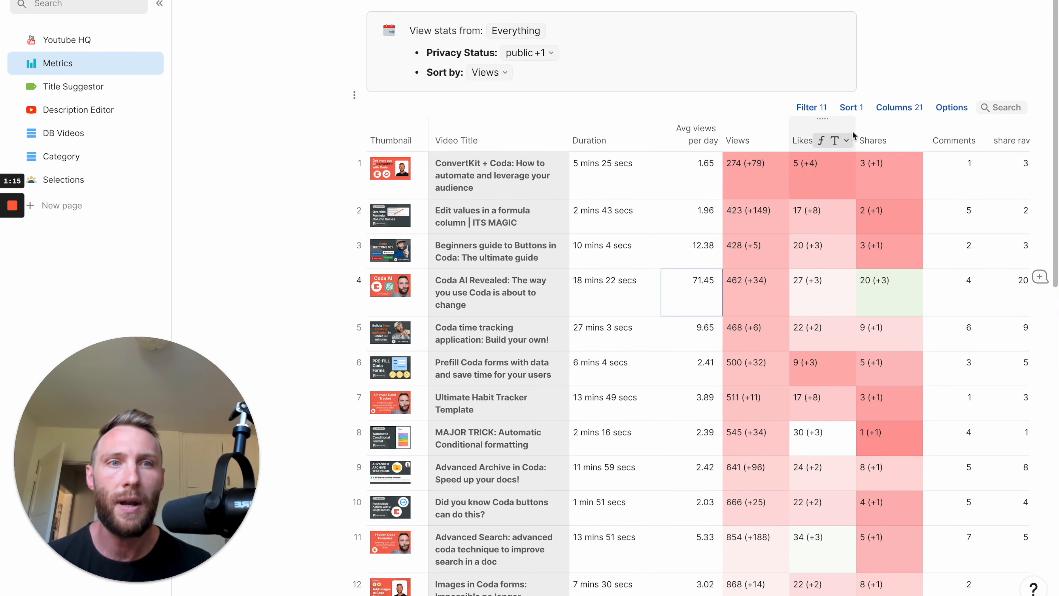
Sort the Metrics video table in descending order and inspect the average views per day and views of its first videos.
{"action": "left_click", "coordinate": [862, 110]}
{"action": "left_click", "coordinate": [988, 67]}
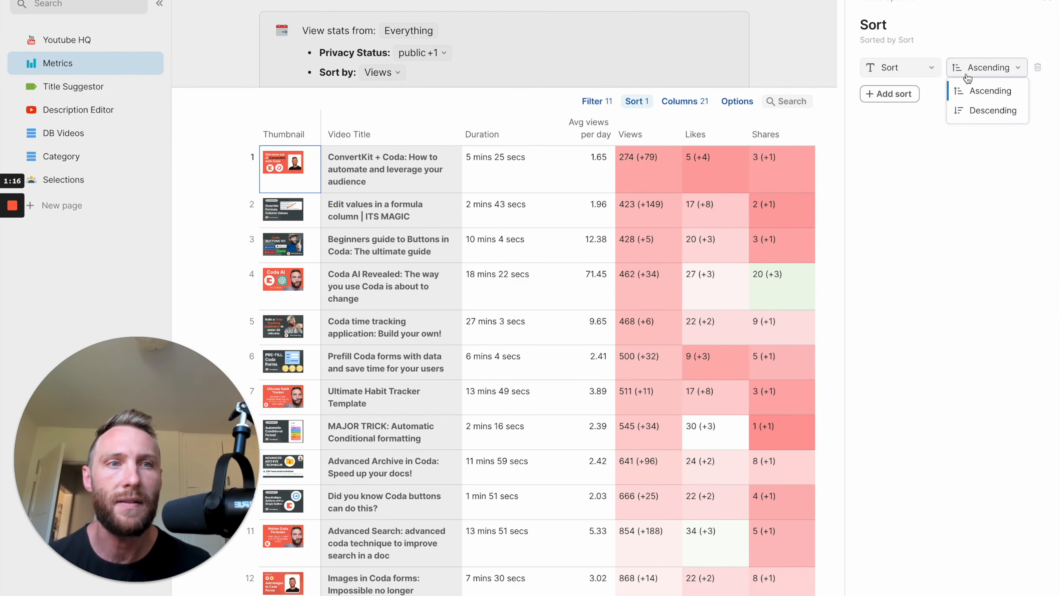
{"action": "left_click", "coordinate": [977, 112]}
{"action": "left_click_drag", "start_coordinate": [351, 179], "coordinate": [592, 184]}
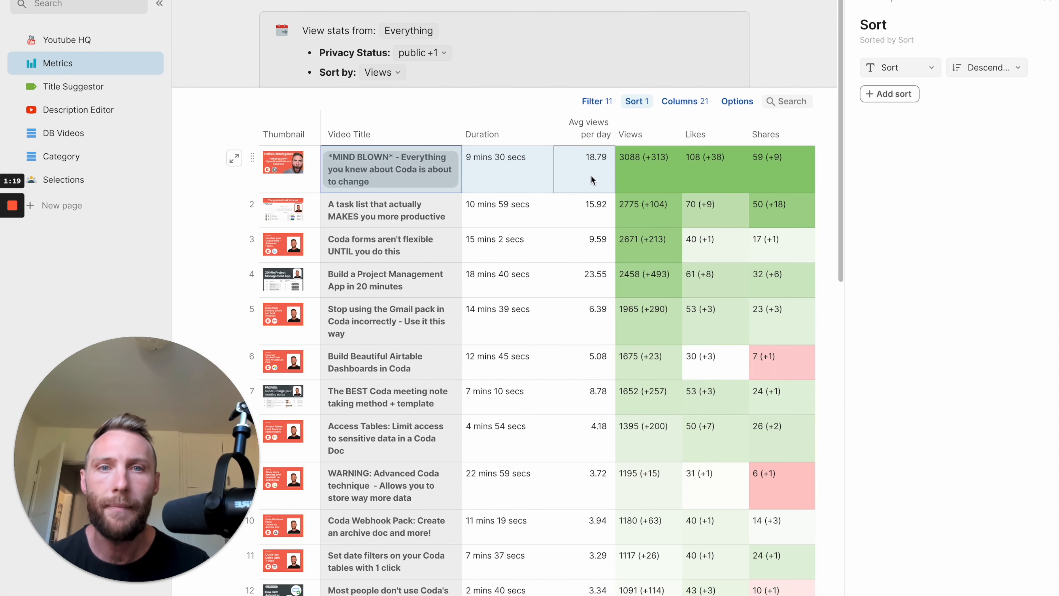
{"action": "left_click", "coordinate": [582, 283]}
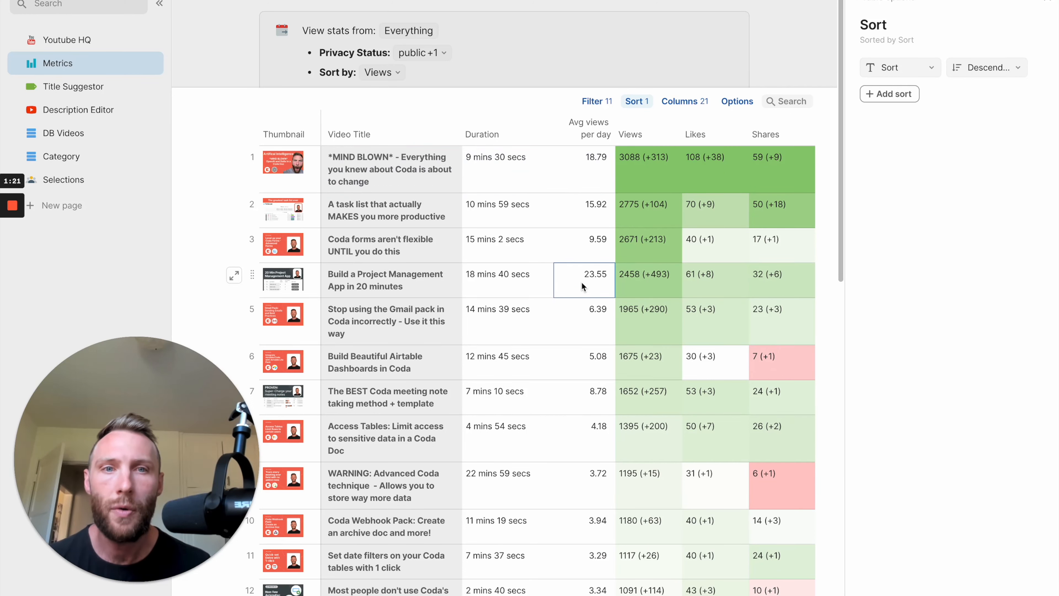
{"action": "left_click", "coordinate": [635, 166]}
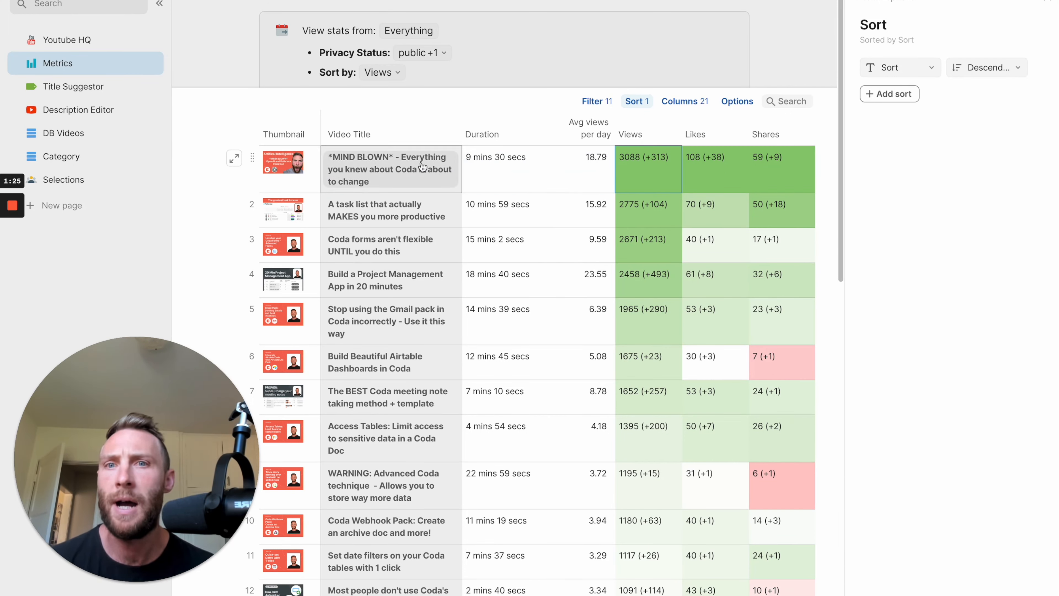
Set the Metrics table's sort order back to Ascending and select the first five rows from Thumbnail to Comments.
{"action": "left_click", "coordinate": [989, 67]}
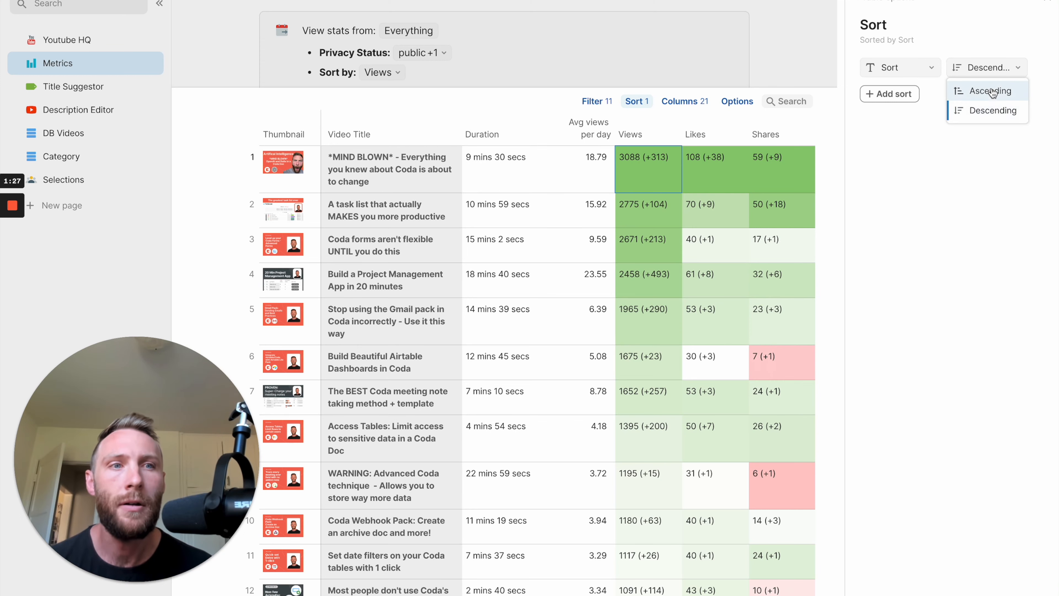
{"action": "left_click", "coordinate": [991, 91]}
{"action": "key", "text": "Escape"}
{"action": "left_click_drag", "start_coordinate": [423, 197], "coordinate": [945, 337]}
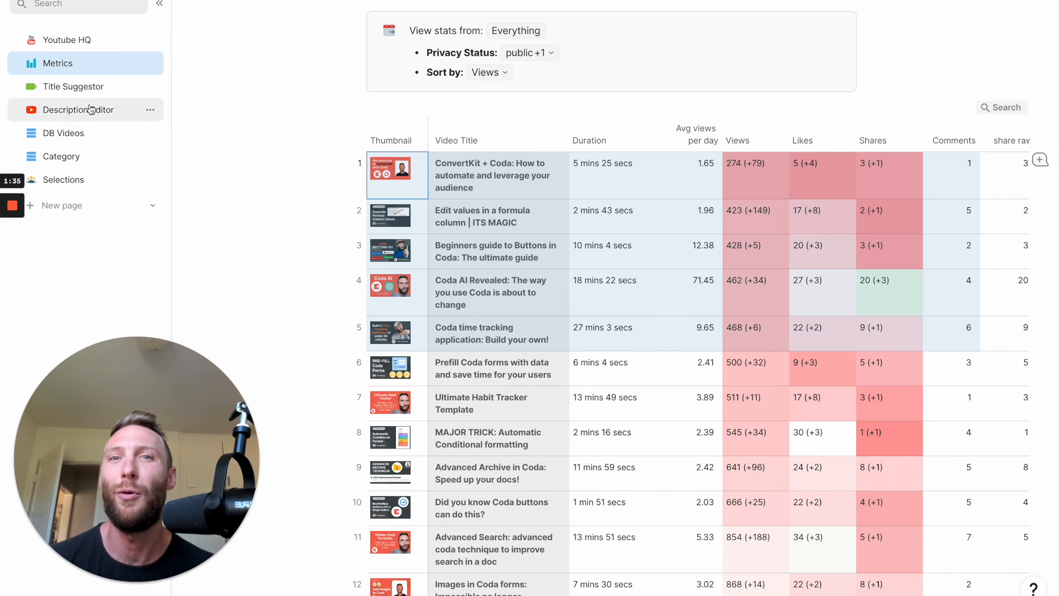
Open the Description Editor page and read the instructions for the AI editor, highlighting the views-per-day rule.
{"action": "left_click", "coordinate": [106, 110]}
{"action": "scroll", "coordinate": [489, 126], "scroll_direction": "up", "scroll_amount": 3}
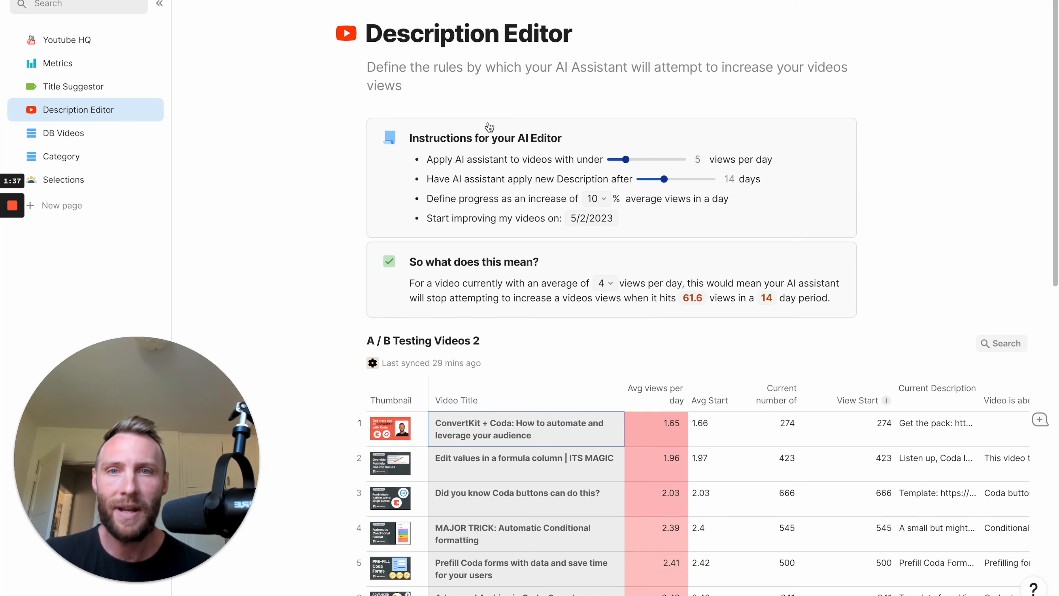
{"action": "left_click_drag", "start_coordinate": [428, 162], "coordinate": [641, 220]}
{"action": "left_click", "coordinate": [471, 166]}
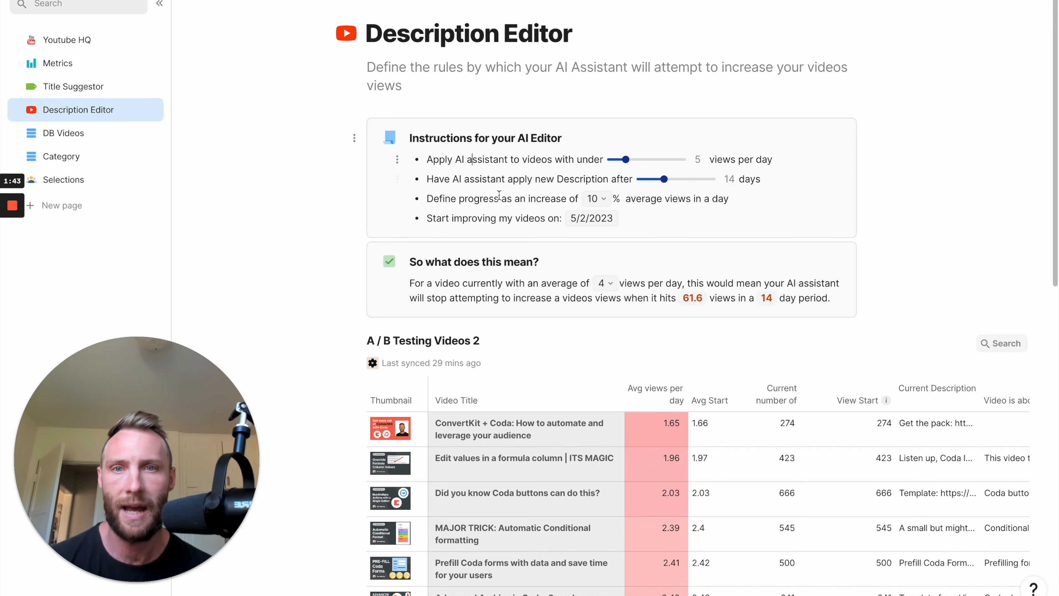
{"action": "scroll", "coordinate": [483, 189], "scroll_direction": "down", "scroll_amount": 1}
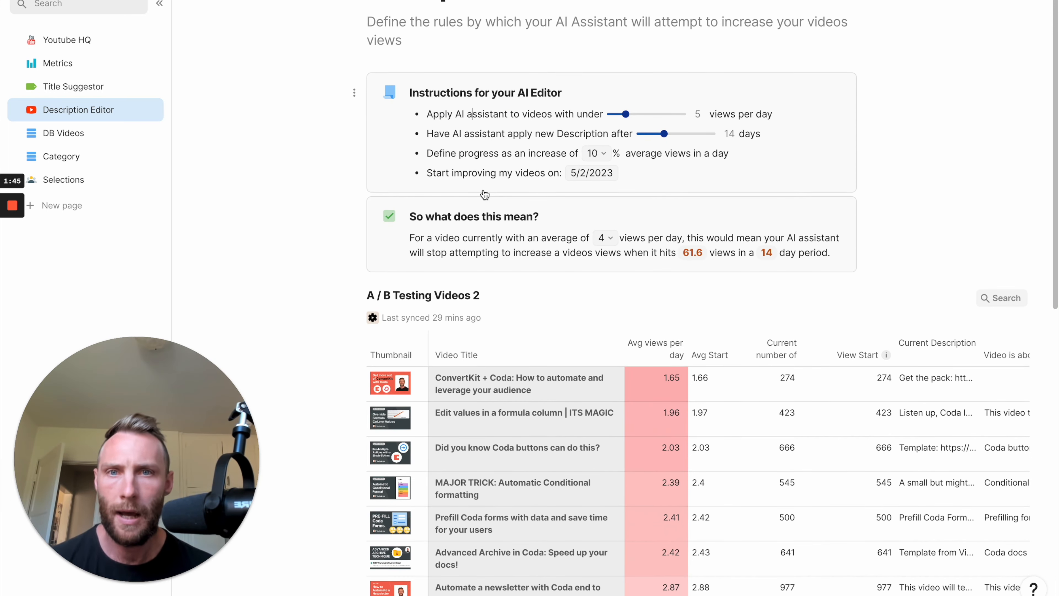
{"action": "left_click_drag", "start_coordinate": [426, 118], "coordinate": [617, 115]}
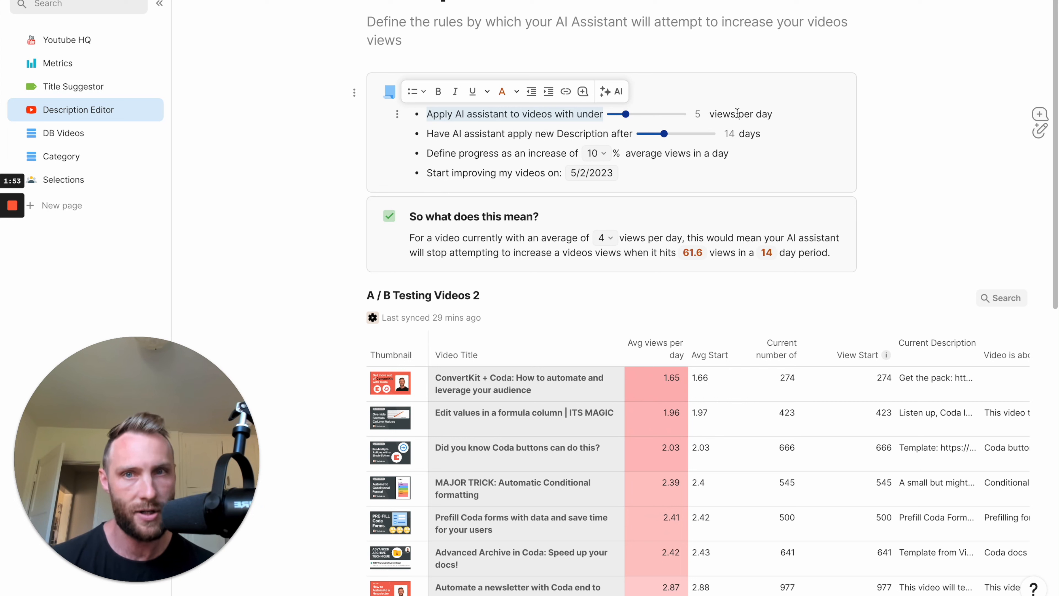
Replace the word "Description" with "Information" in the second AI editor instruction.
{"action": "left_click", "coordinate": [486, 134]}
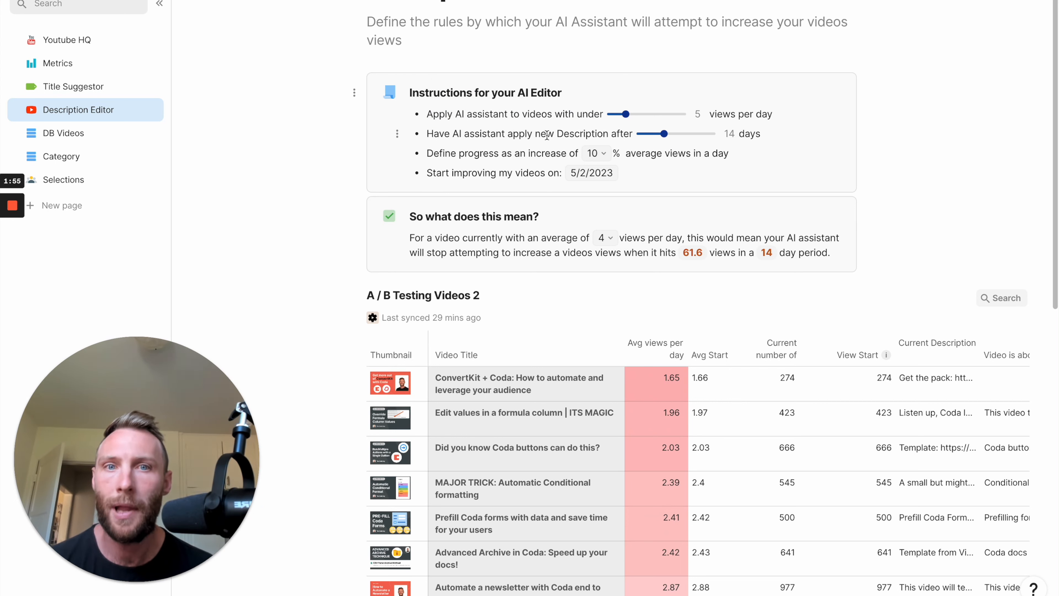
{"action": "double_click", "coordinate": [572, 133]}
{"action": "type", "text": "Informatio"}
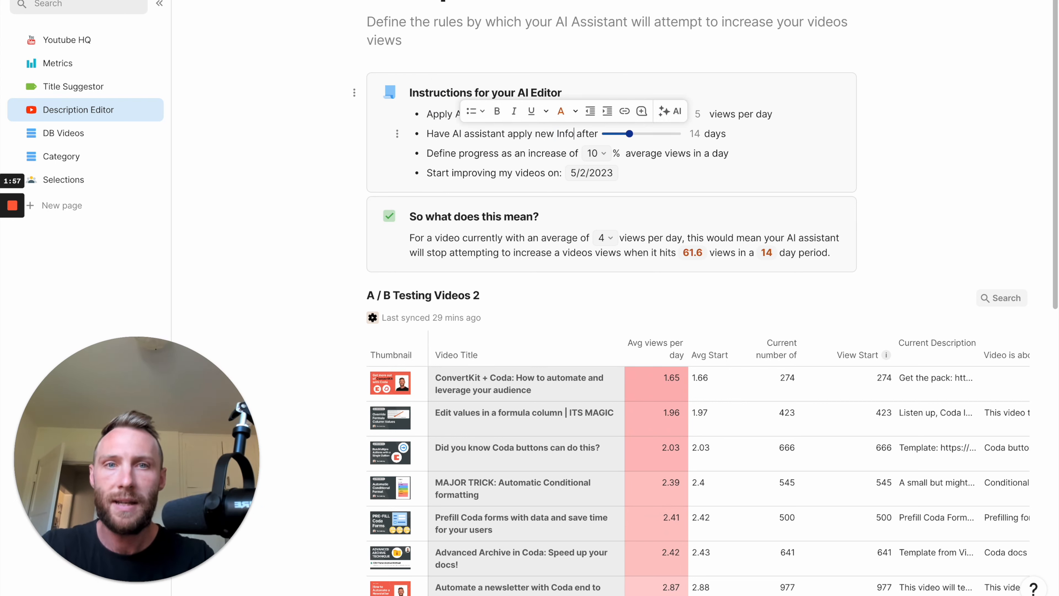
{"action": "type", "text": "n"}
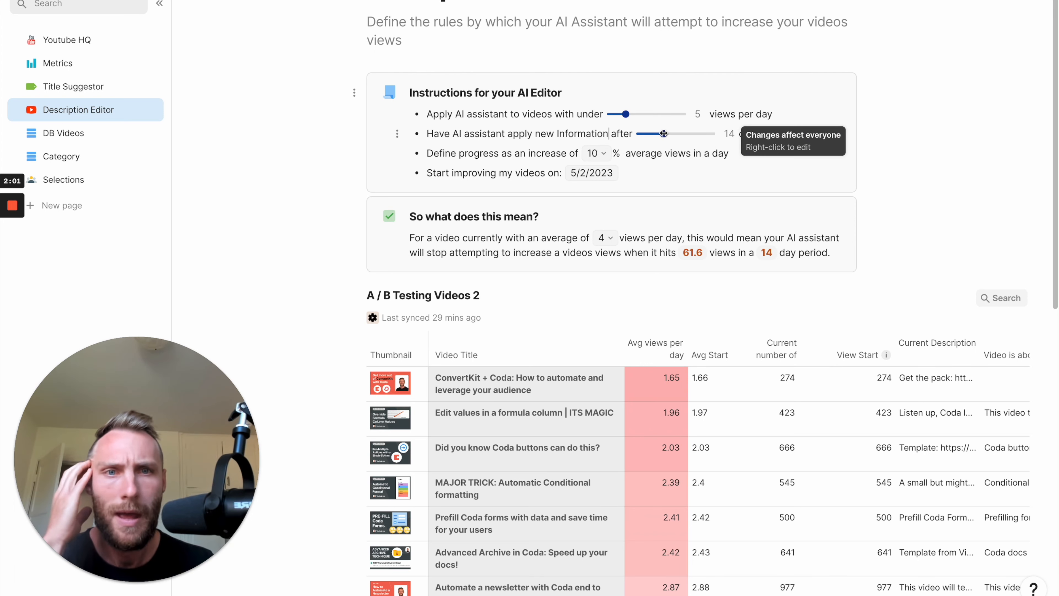
Try a 15-day interval for new information, restore it to 14 days, and browse the progress percentage options, keeping 10.
{"action": "left_click_drag", "start_coordinate": [663, 134], "coordinate": [672, 134]}
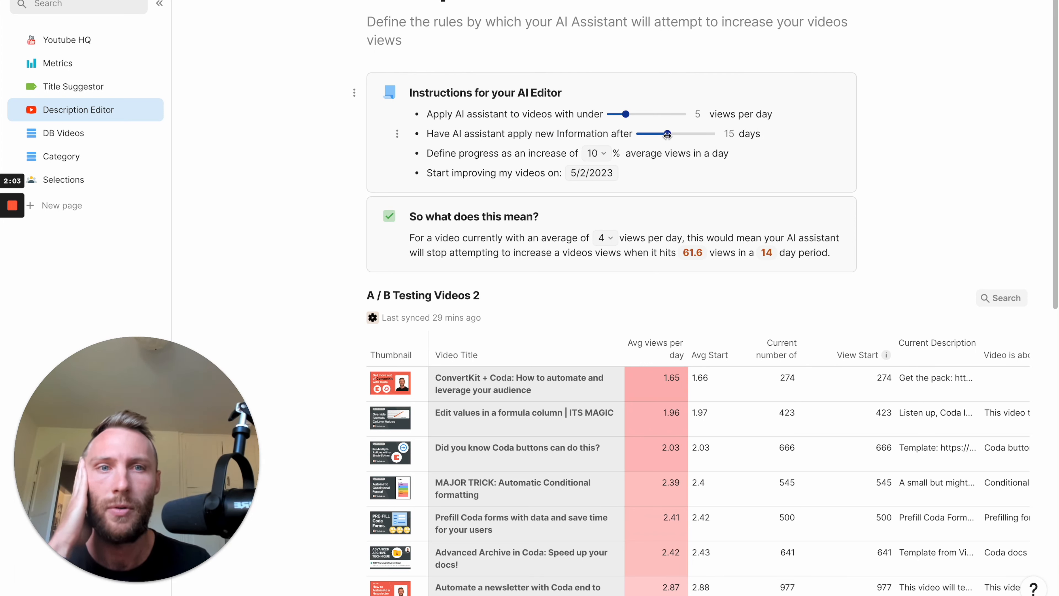
{"action": "left_click_drag", "start_coordinate": [667, 134], "coordinate": [650, 134]}
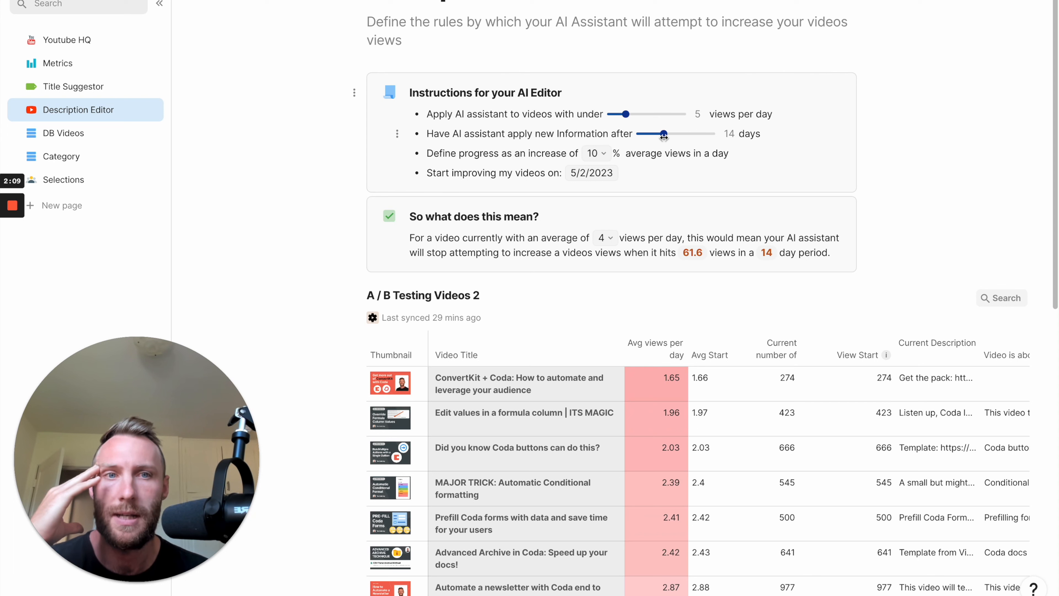
{"action": "double_click", "coordinate": [434, 153]}
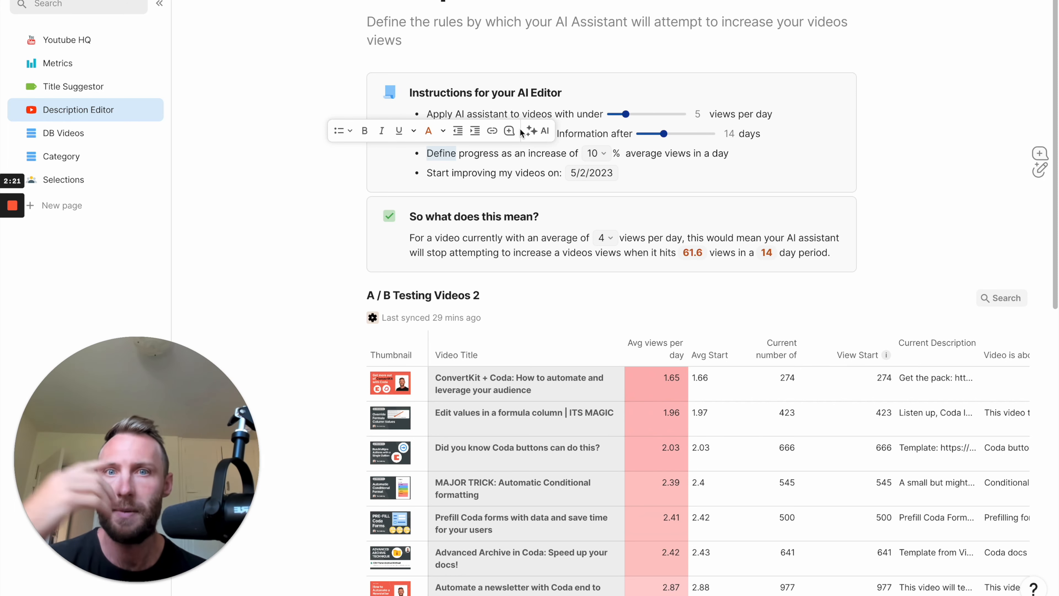
{"action": "left_click", "coordinate": [594, 155]}
{"action": "scroll", "coordinate": [621, 314], "scroll_direction": "down", "scroll_amount": 3}
{"action": "scroll", "coordinate": [624, 317], "scroll_direction": "up", "scroll_amount": 1}
{"action": "left_click", "coordinate": [609, 281]}
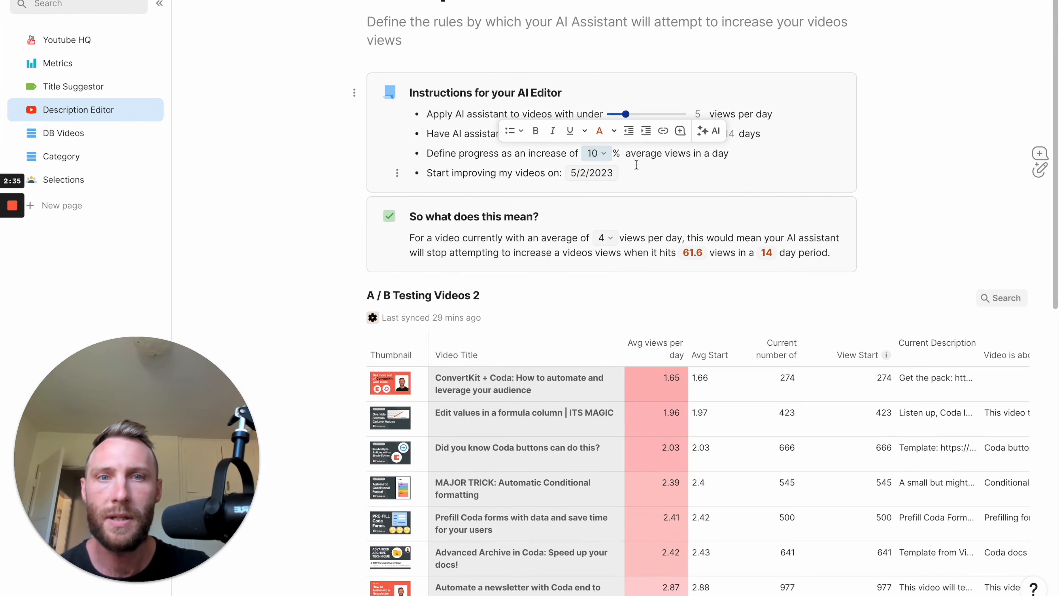
Select the Update Description column in the A / B Testing Videos 2 table and examine the adjacent AI Generated Description column.
{"action": "scroll", "coordinate": [633, 419], "scroll_direction": "right", "scroll_amount": 5}
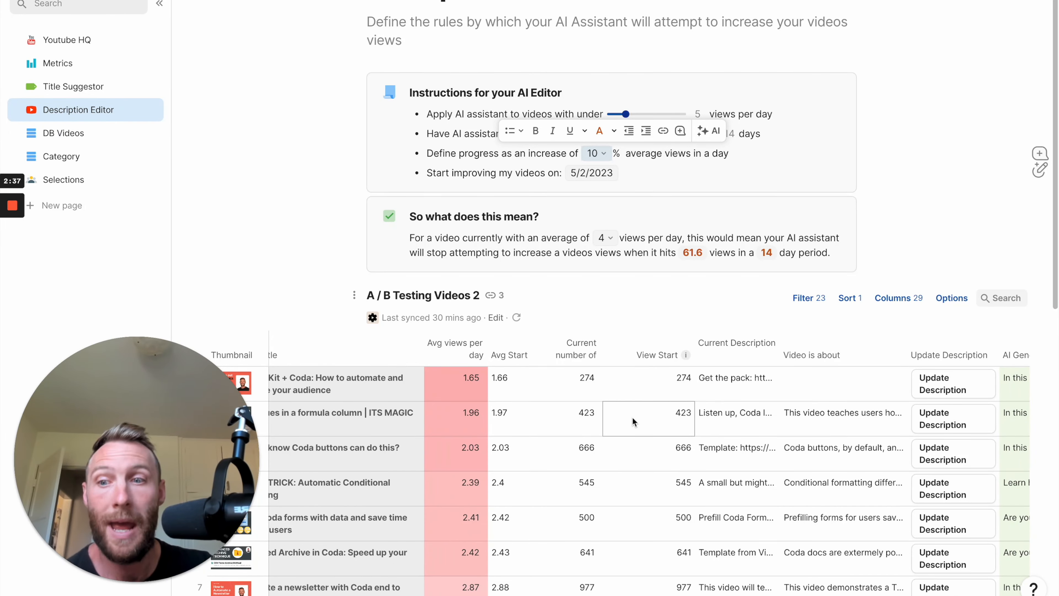
{"action": "scroll", "coordinate": [632, 421], "scroll_direction": "right", "scroll_amount": 7}
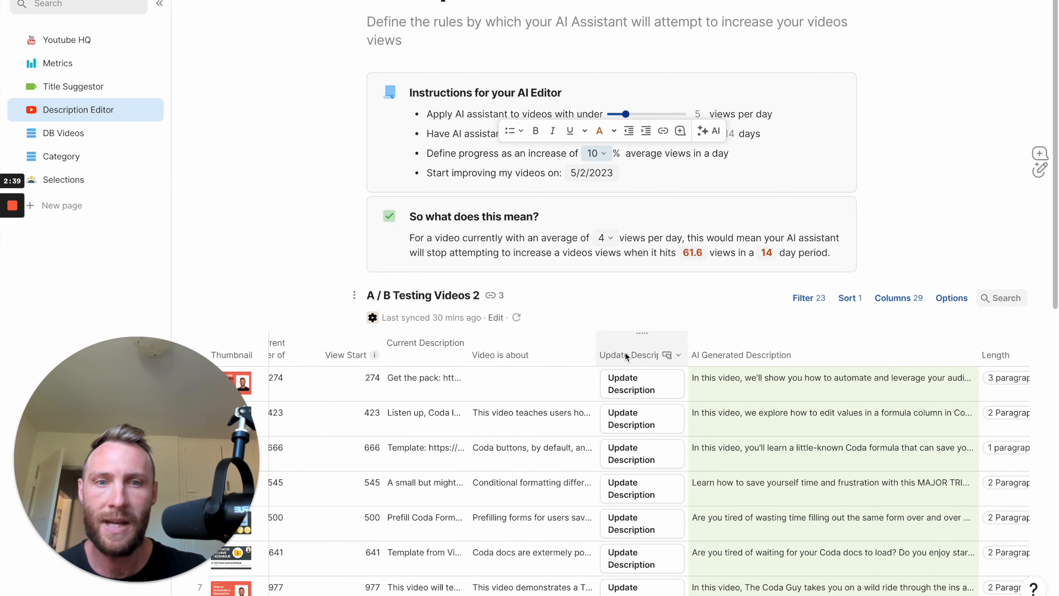
{"action": "left_click", "coordinate": [627, 355]}
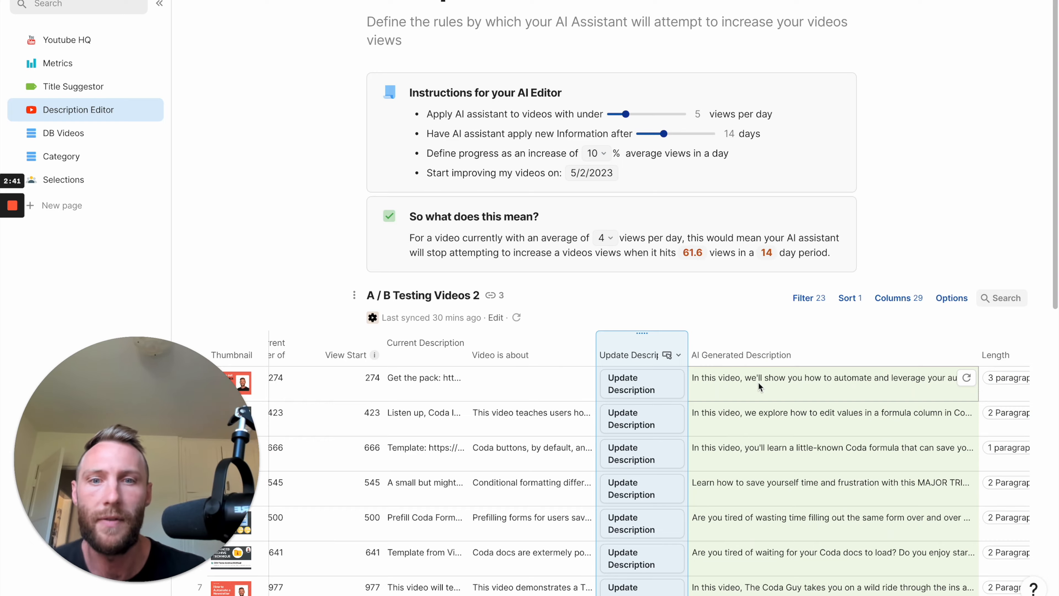
{"action": "scroll", "coordinate": [475, 295], "scroll_direction": "down", "scroll_amount": 2}
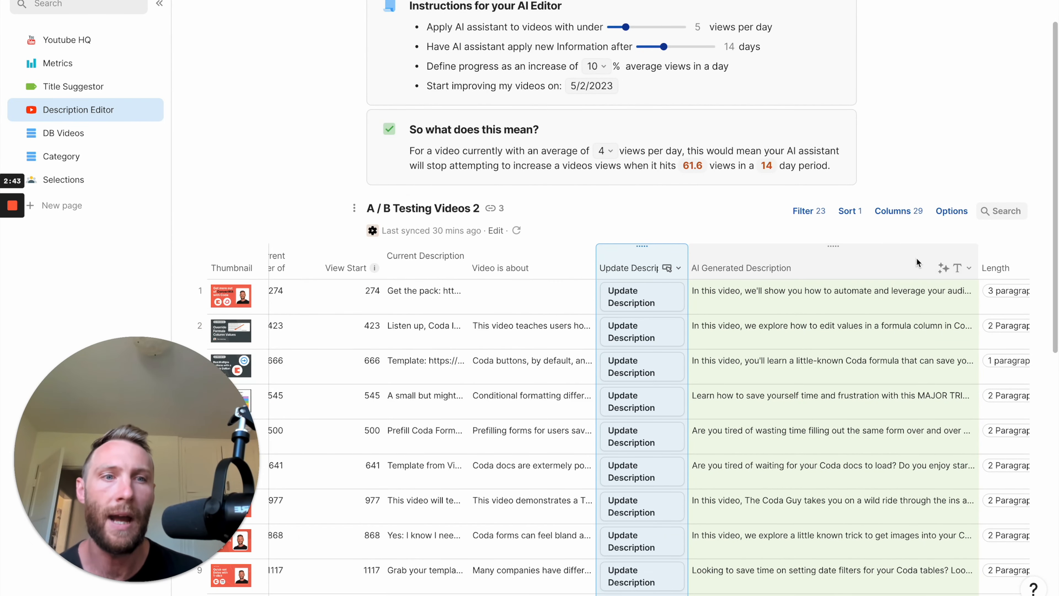
Wrap the text in the AI Generated Description column of the A / B Testing Videos 2 table.
{"action": "left_click", "coordinate": [946, 272]}
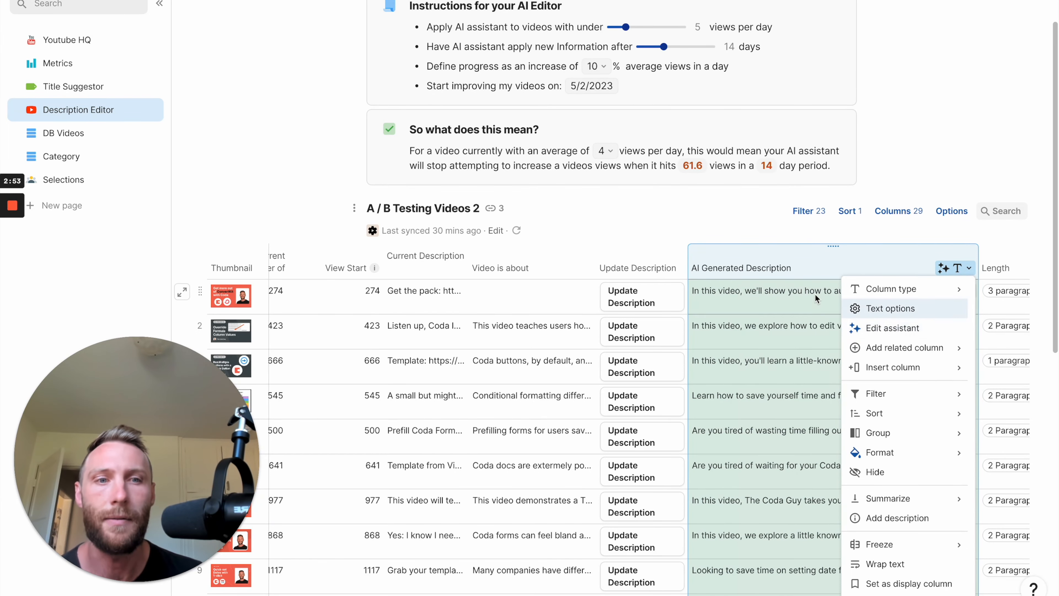
{"action": "left_click", "coordinate": [963, 269]}
{"action": "left_click", "coordinate": [966, 268]}
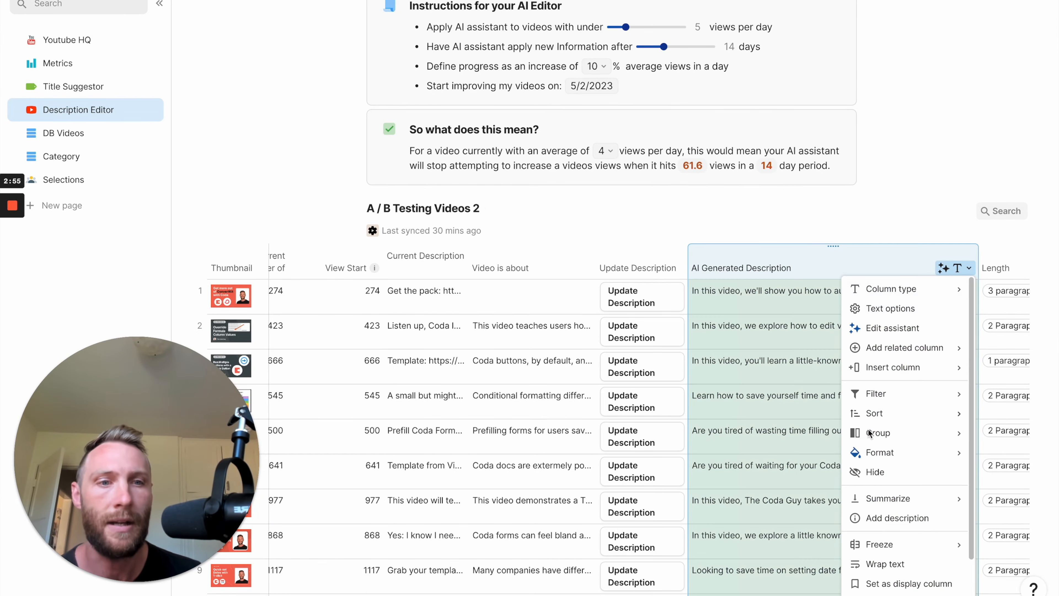
{"action": "left_click", "coordinate": [872, 564]}
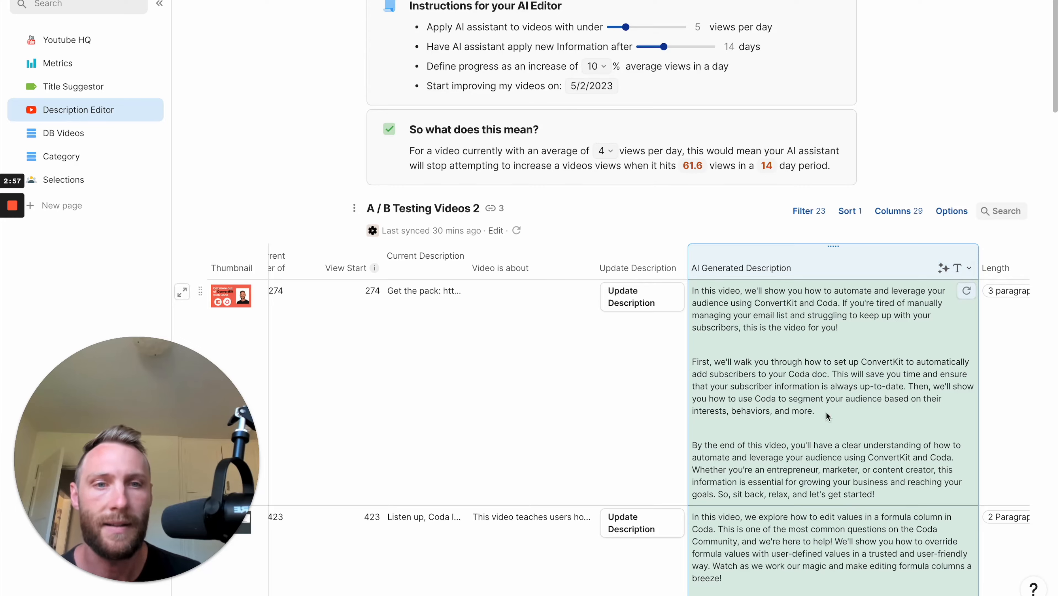
Set the Length of the second video's AI description to 3 paragraphs.
{"action": "scroll", "coordinate": [825, 412], "scroll_direction": "right", "scroll_amount": 5}
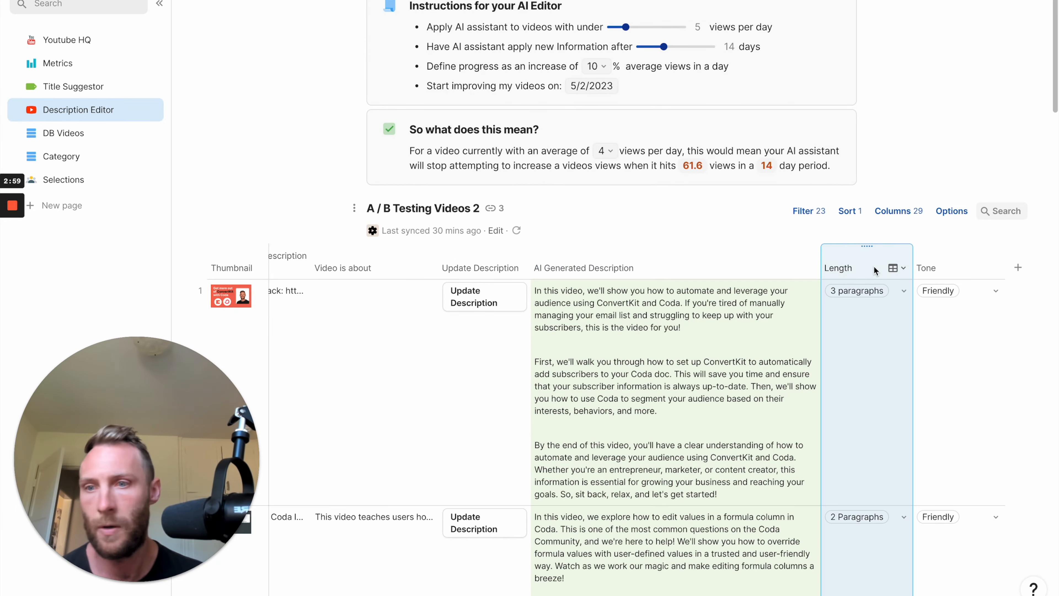
{"action": "scroll", "coordinate": [669, 375], "scroll_direction": "down", "scroll_amount": 5}
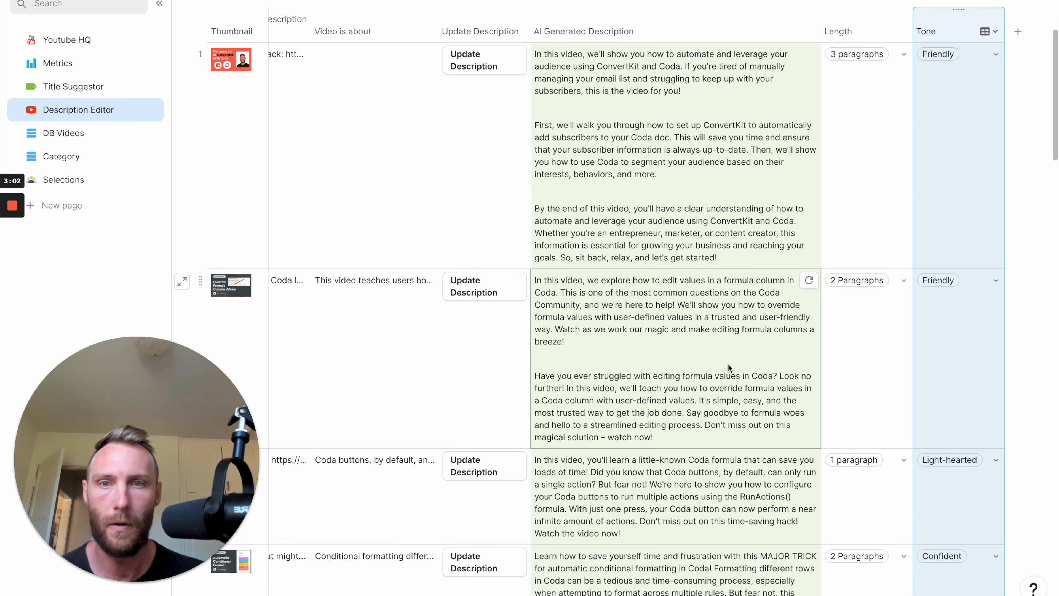
{"action": "scroll", "coordinate": [728, 365], "scroll_direction": "down", "scroll_amount": 1}
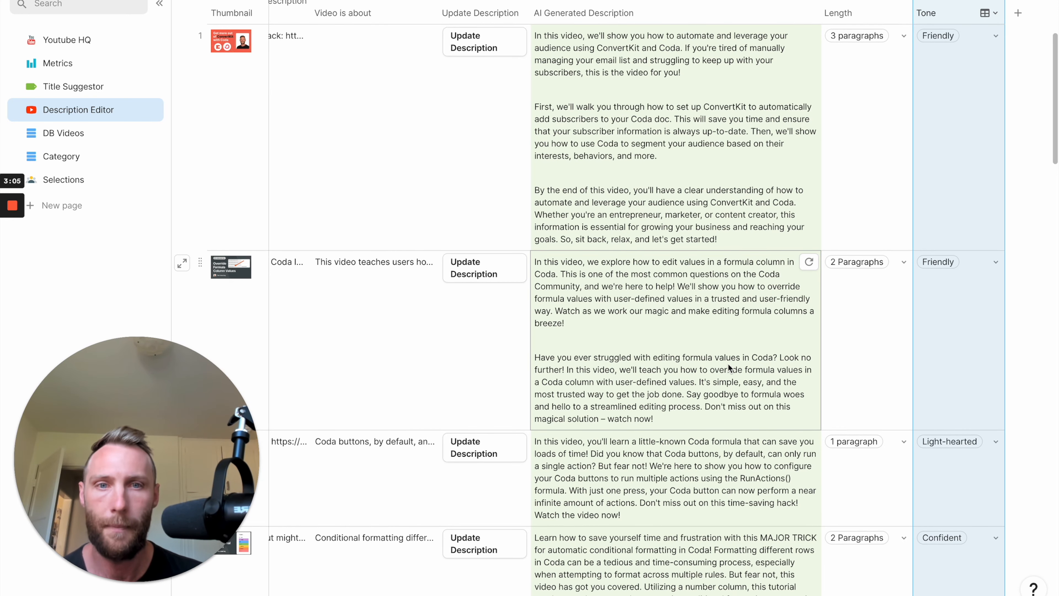
{"action": "left_click", "coordinate": [869, 307]}
{"action": "left_click", "coordinate": [870, 310]}
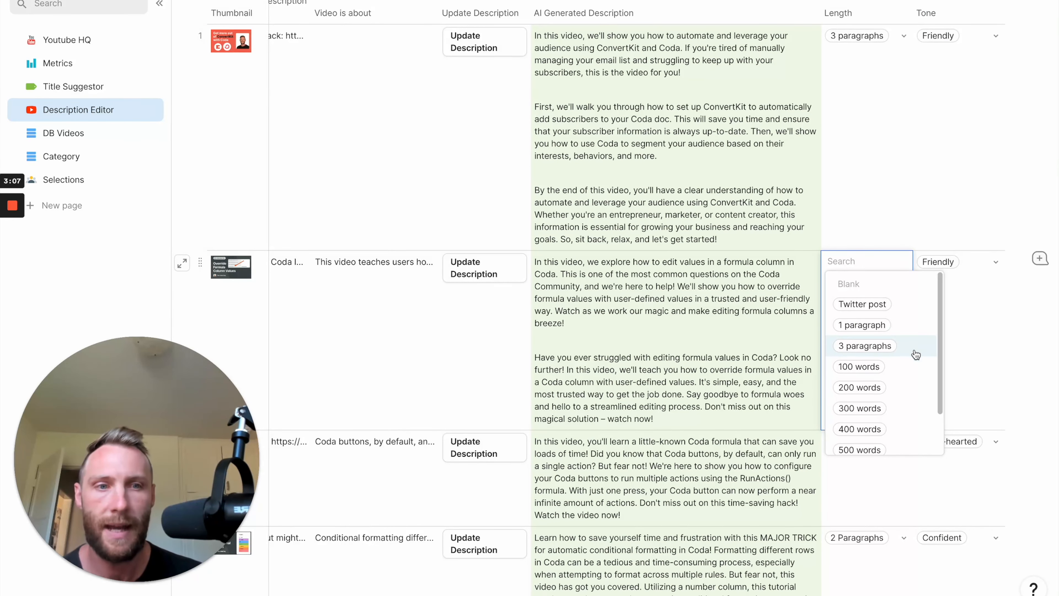
{"action": "left_click", "coordinate": [851, 346]}
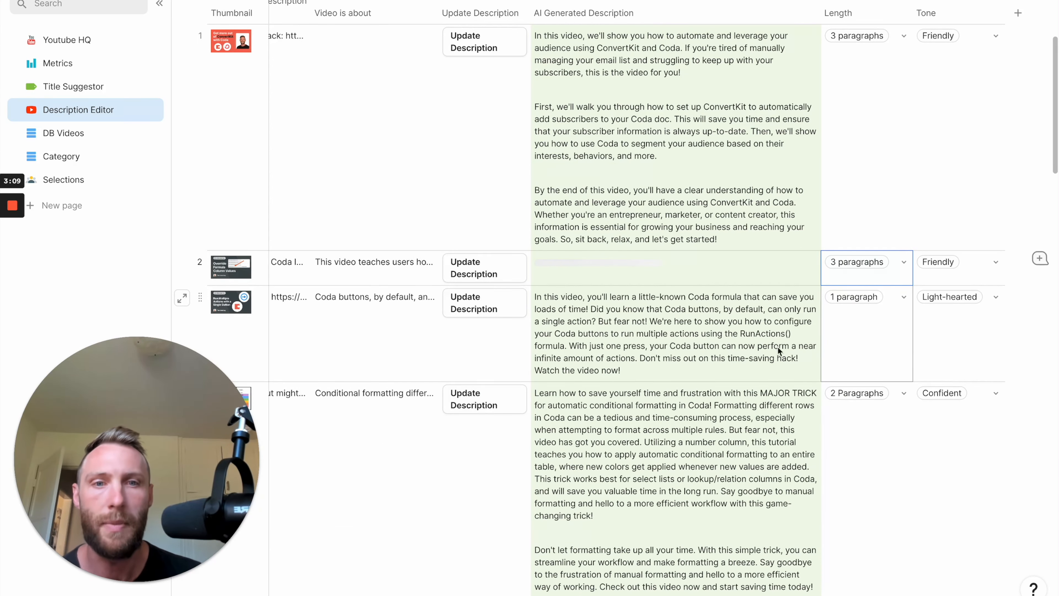
Change the Tone of the fourth video, about conditional formatting, to Enthusiastic.
{"action": "left_click", "coordinate": [978, 307]}
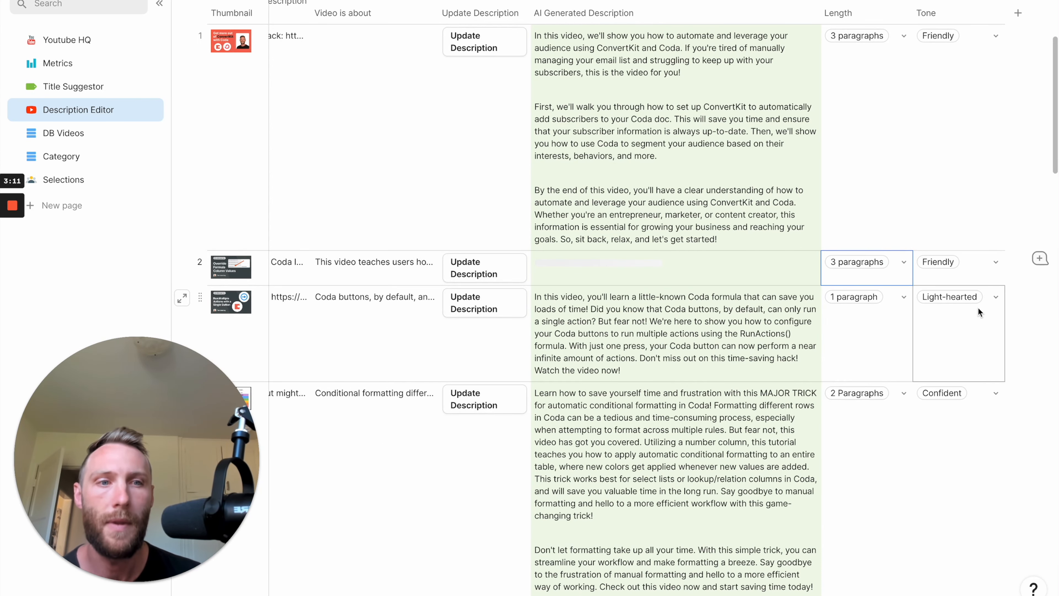
{"action": "key", "text": "Down"}
{"action": "left_click", "coordinate": [979, 298]}
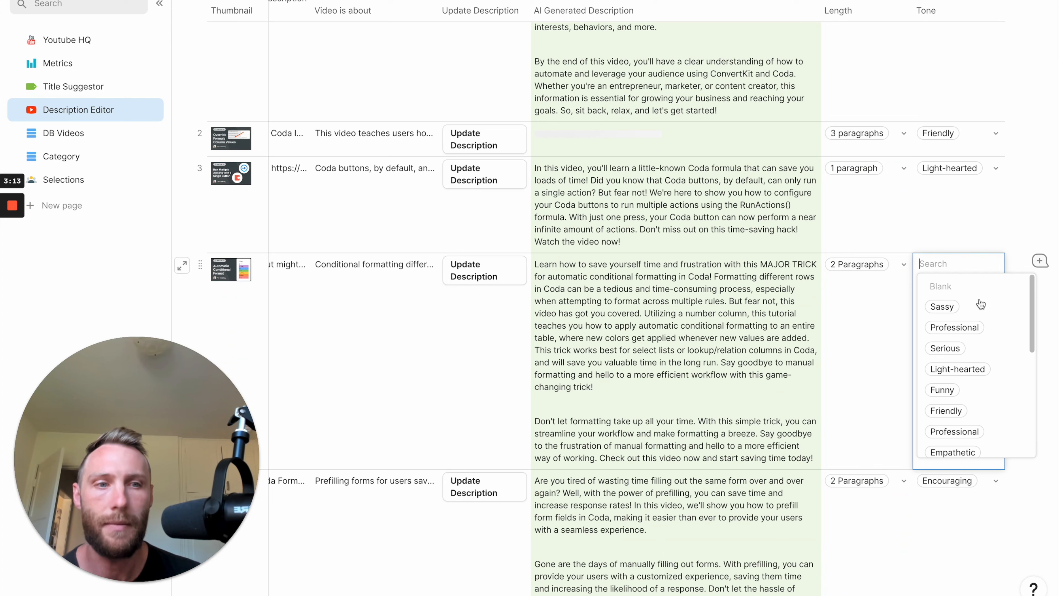
{"action": "scroll", "coordinate": [998, 426], "scroll_direction": "down", "scroll_amount": 4}
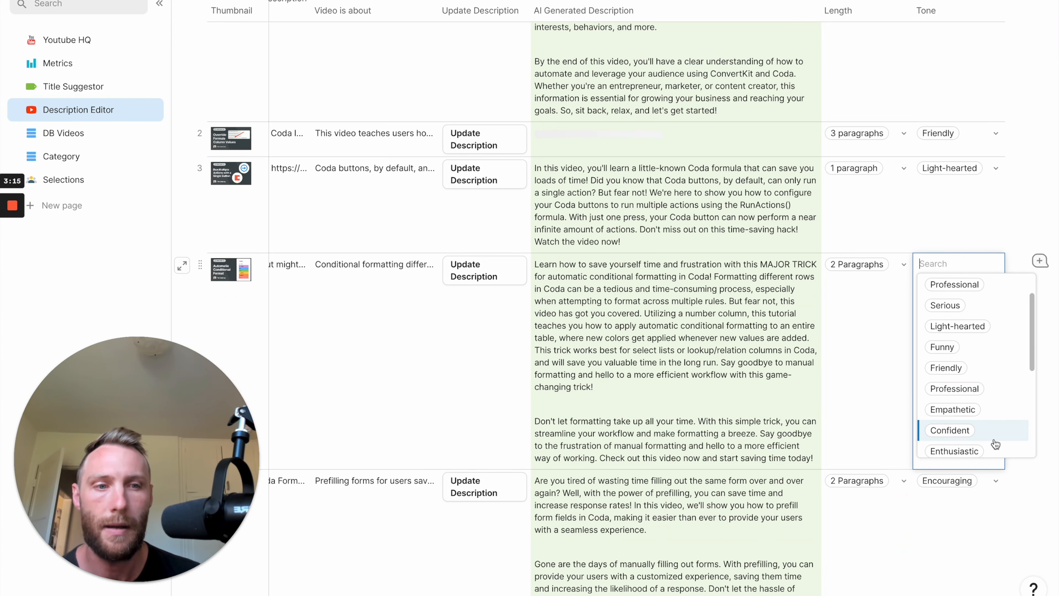
{"action": "left_click", "coordinate": [993, 367]}
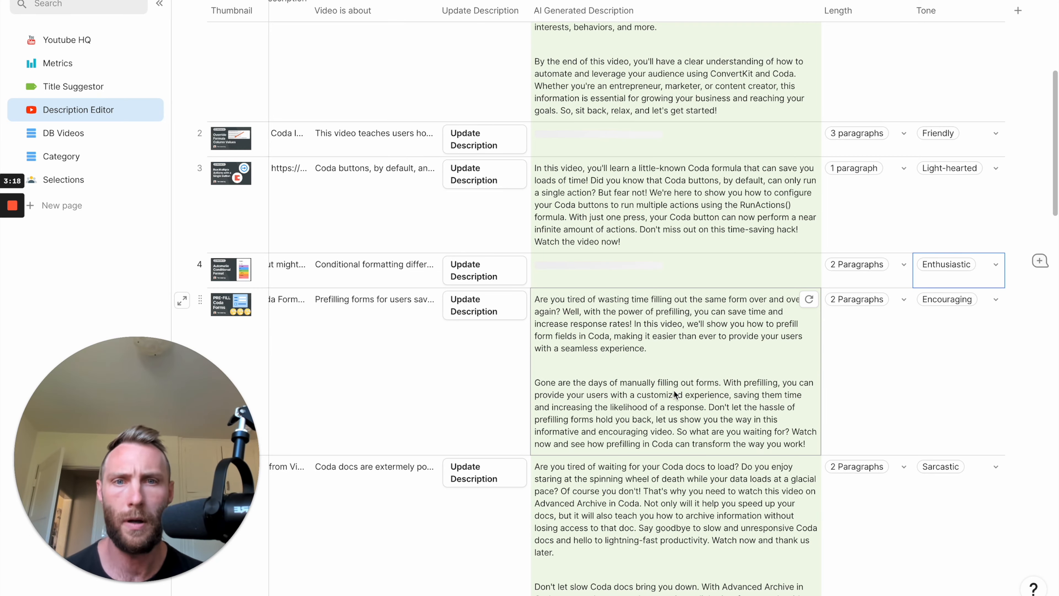
Regenerate the AI description of the sixth video, which uses the Sarcastic tone.
{"action": "scroll", "coordinate": [674, 390], "scroll_direction": "down", "scroll_amount": 2}
{"action": "scroll", "coordinate": [673, 390], "scroll_direction": "up", "scroll_amount": 1}
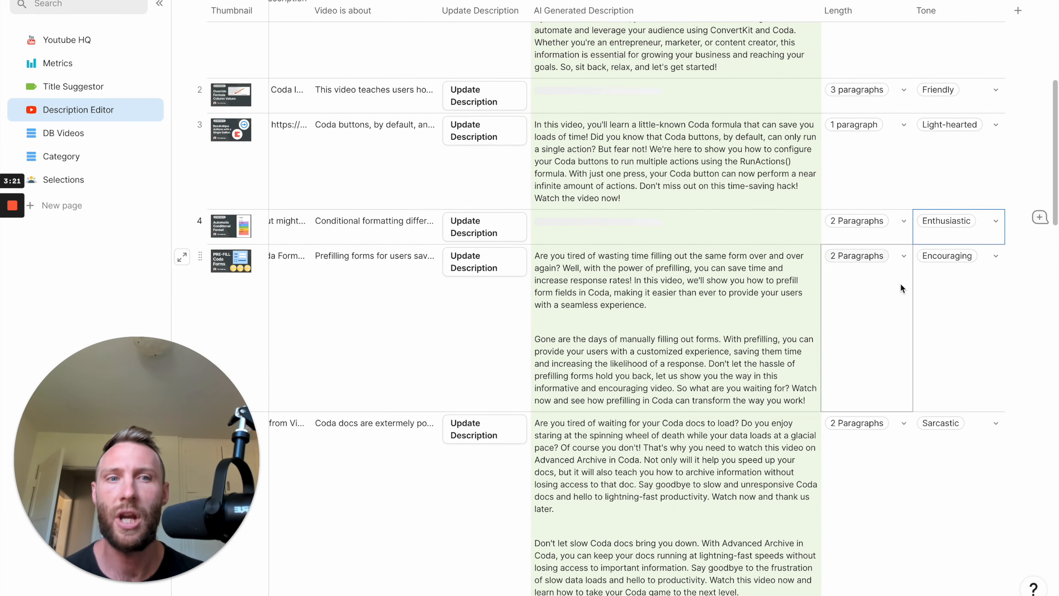
{"action": "scroll", "coordinate": [672, 439], "scroll_direction": "down", "scroll_amount": 6}
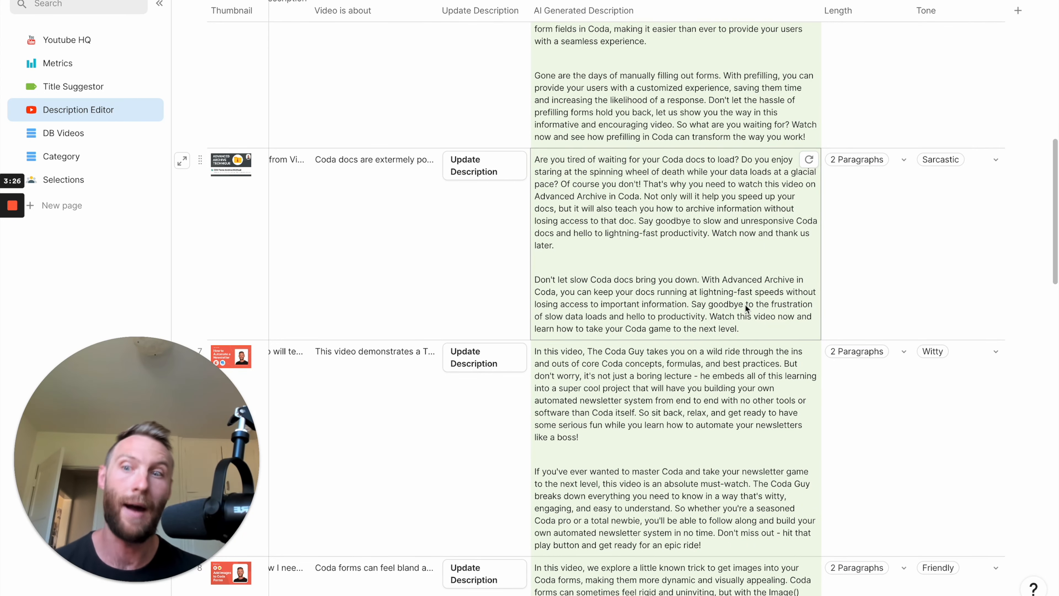
{"action": "left_click", "coordinate": [809, 158]}
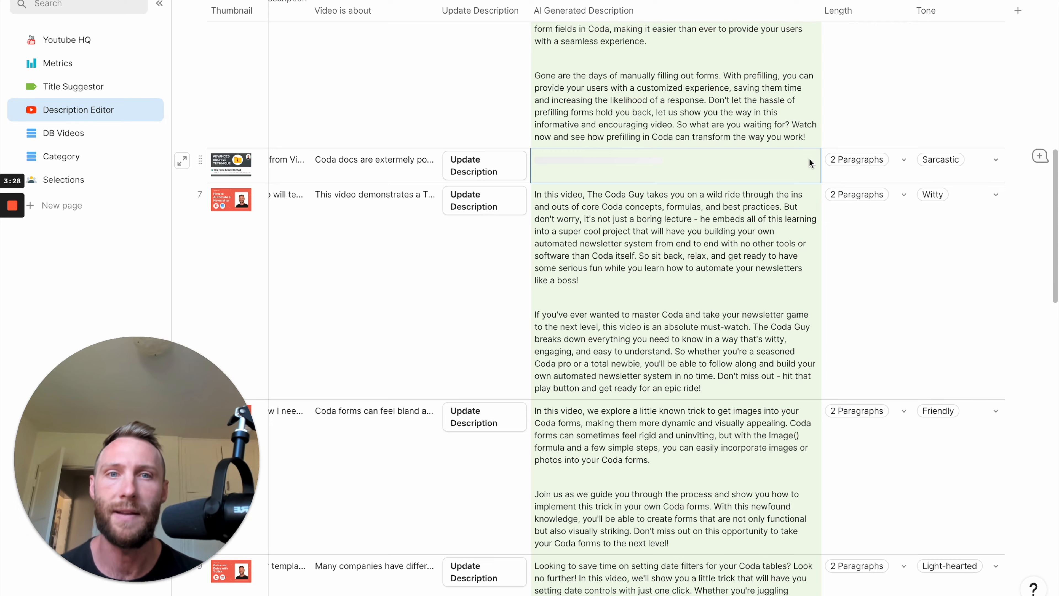
Open the AI assistant prompt of the AI Generated Description column and examine its instructions and its title, info, tone and length references.
{"action": "scroll", "coordinate": [722, 163], "scroll_direction": "up", "scroll_amount": 4}
{"action": "scroll", "coordinate": [722, 162], "scroll_direction": "up", "scroll_amount": 15}
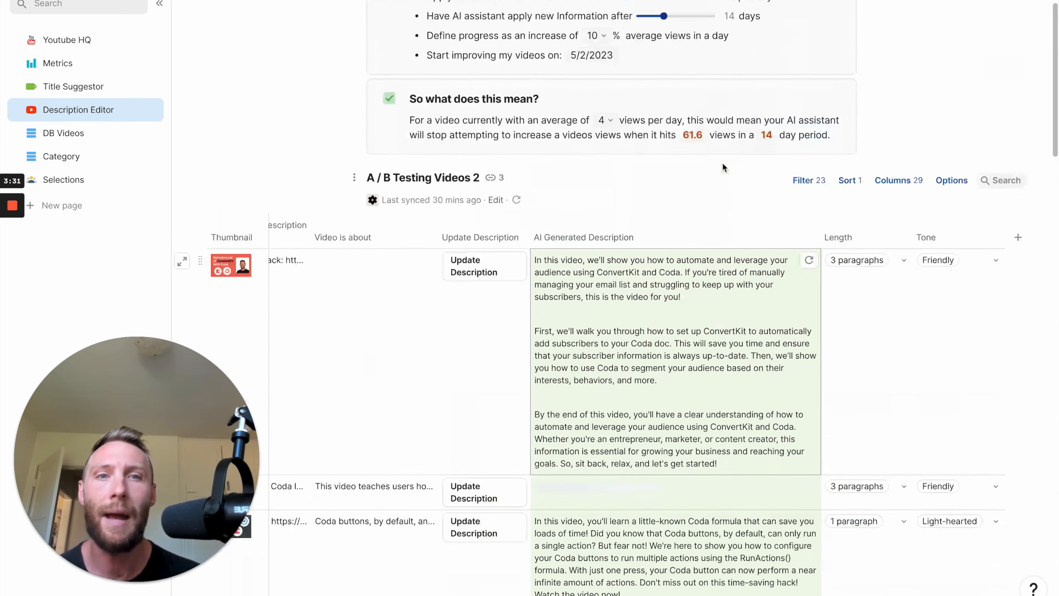
{"action": "left_click", "coordinate": [794, 302]}
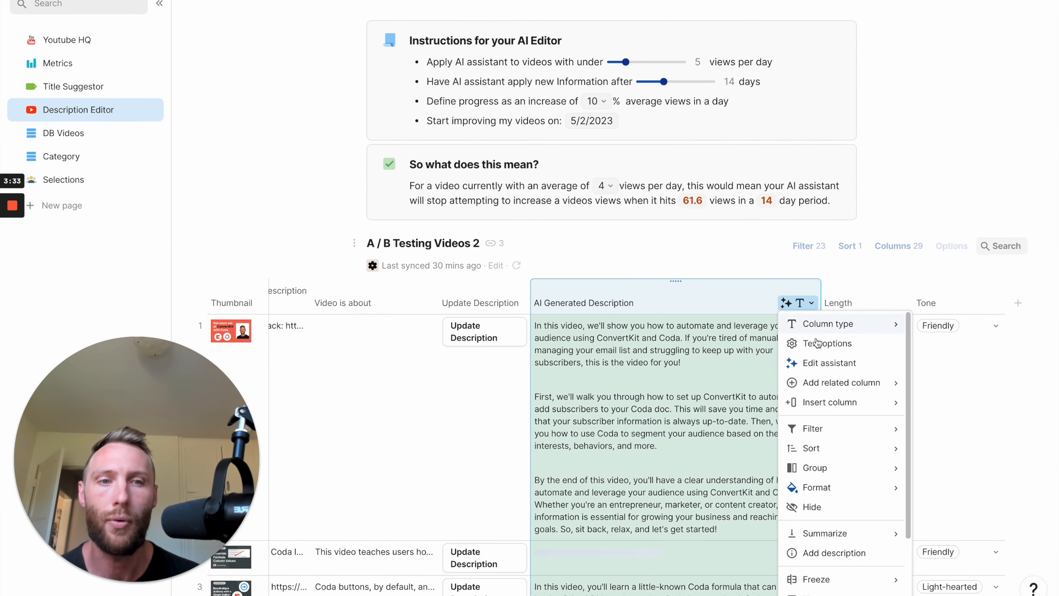
{"action": "left_click", "coordinate": [820, 361]}
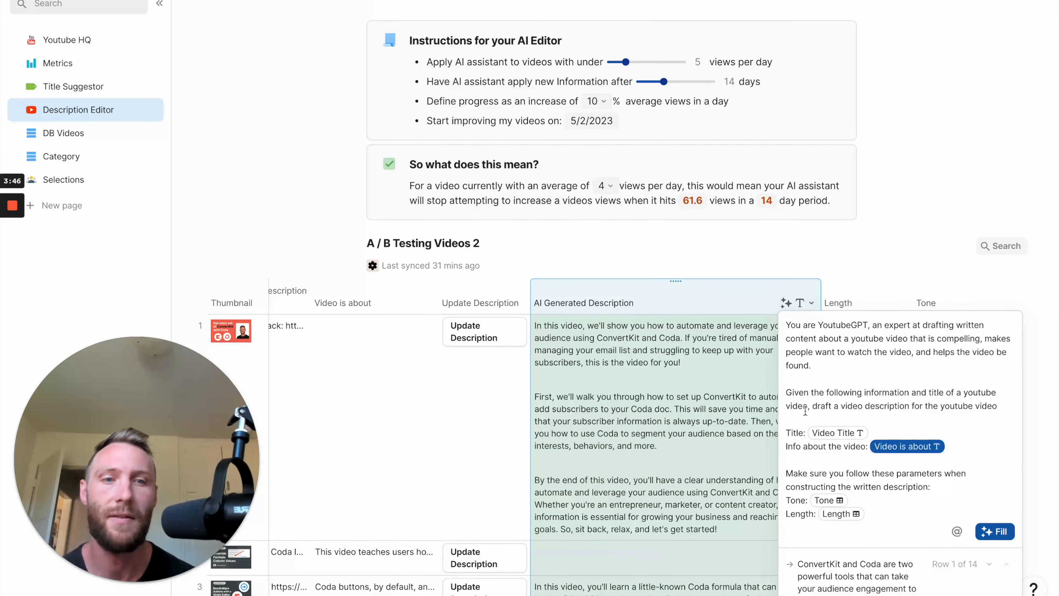
{"action": "left_click_drag", "start_coordinate": [785, 327], "coordinate": [804, 432]}
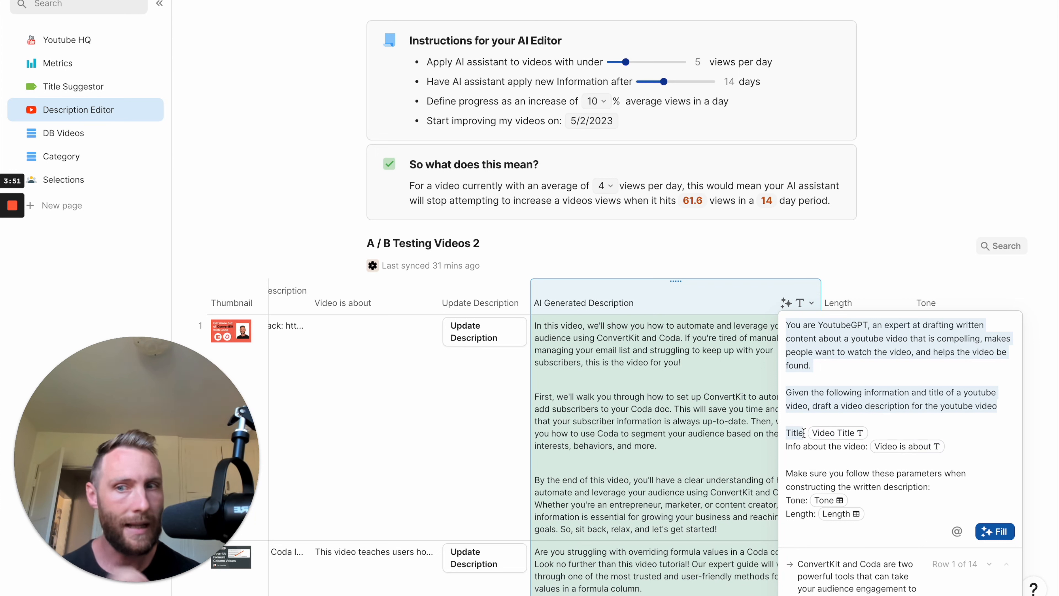
{"action": "left_click", "coordinate": [798, 433]}
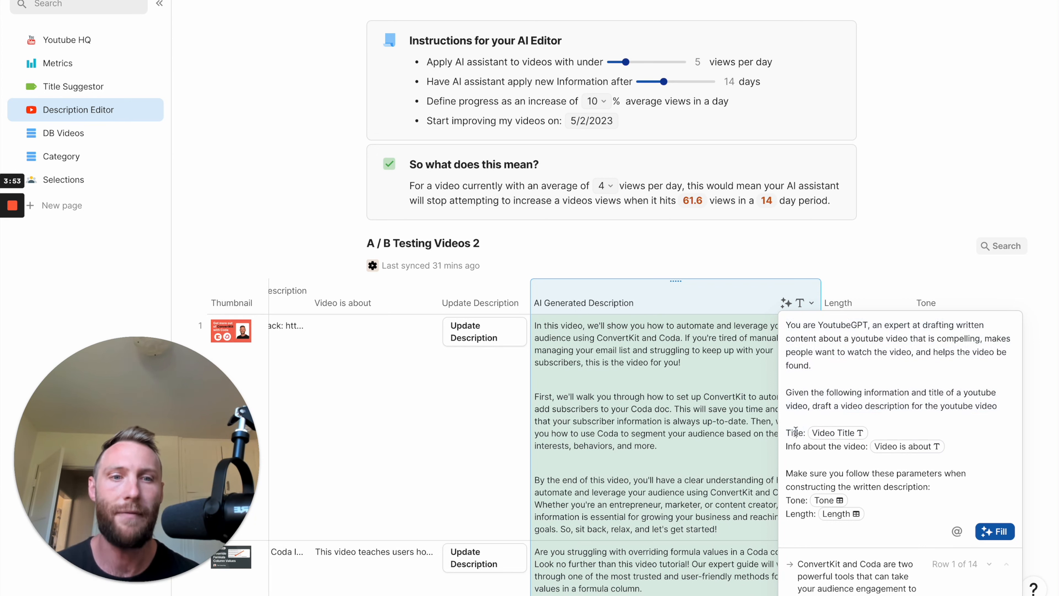
{"action": "left_click", "coordinate": [832, 435]}
{"action": "left_click", "coordinate": [895, 447]}
{"action": "left_click", "coordinate": [842, 502]}
{"action": "left_click", "coordinate": [703, 493]}
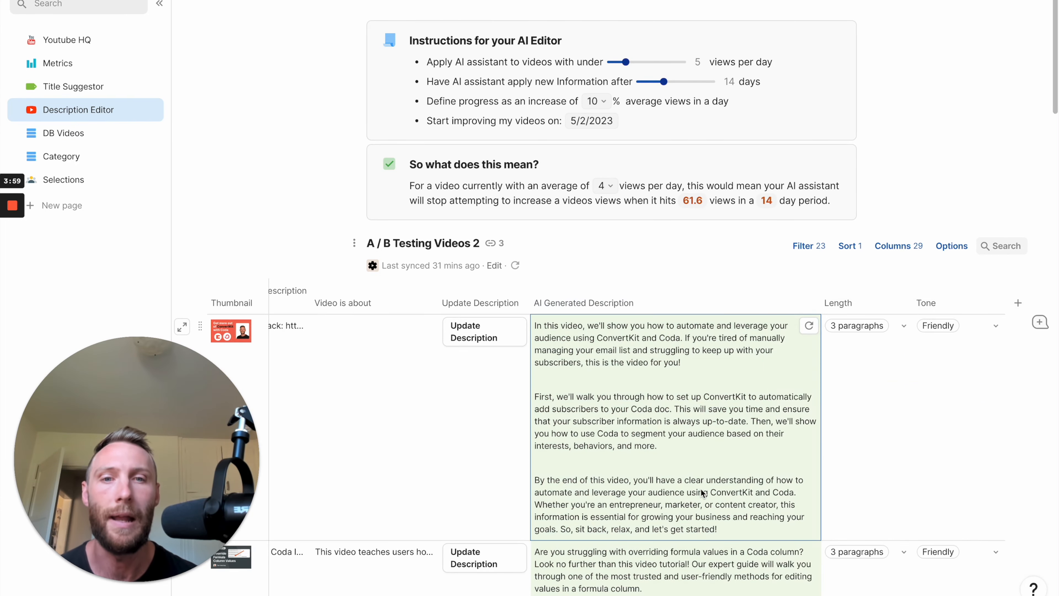
Look through the regenerated descriptions and unwrap the text in the AI Generated Description column.
{"action": "scroll", "coordinate": [701, 489], "scroll_direction": "down", "scroll_amount": 7}
{"action": "scroll", "coordinate": [682, 366], "scroll_direction": "up", "scroll_amount": 2}
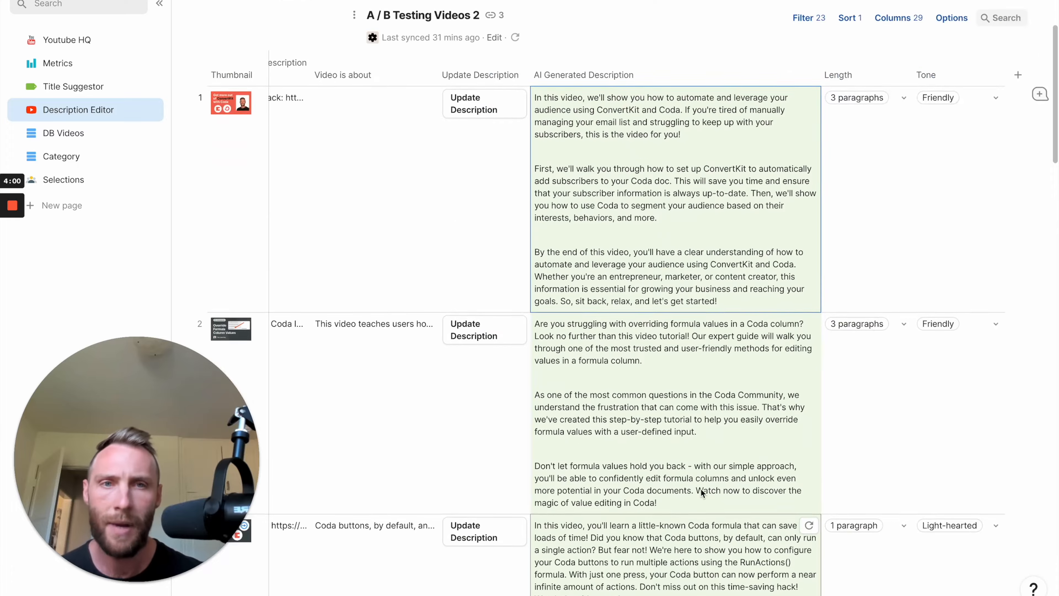
{"action": "scroll", "coordinate": [651, 394], "scroll_direction": "down", "scroll_amount": 20}
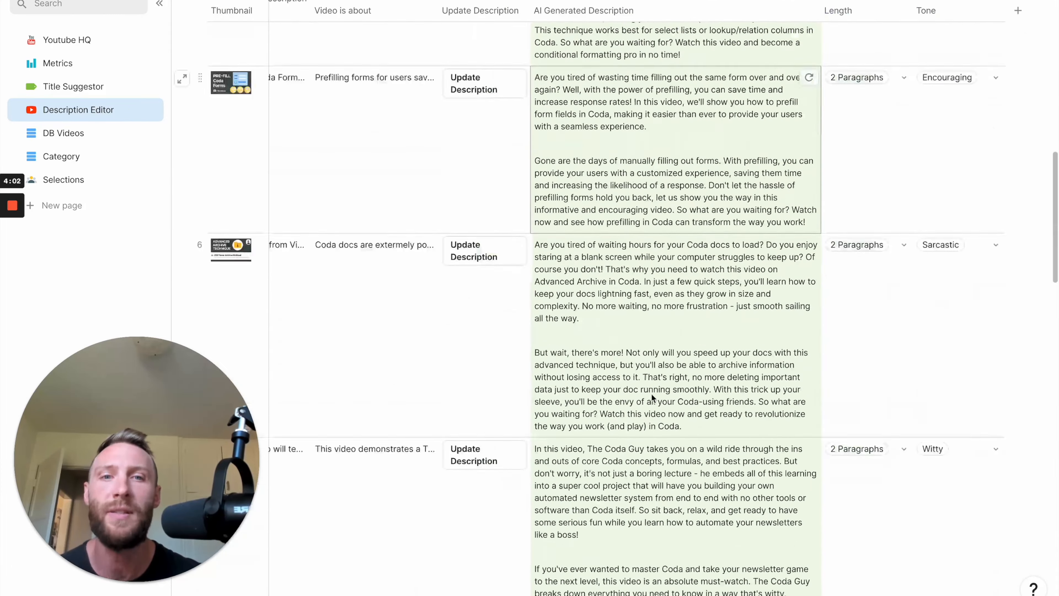
{"action": "scroll", "coordinate": [651, 393], "scroll_direction": "up", "scroll_amount": 20}
{"action": "scroll", "coordinate": [651, 393], "scroll_direction": "up", "scroll_amount": 8}
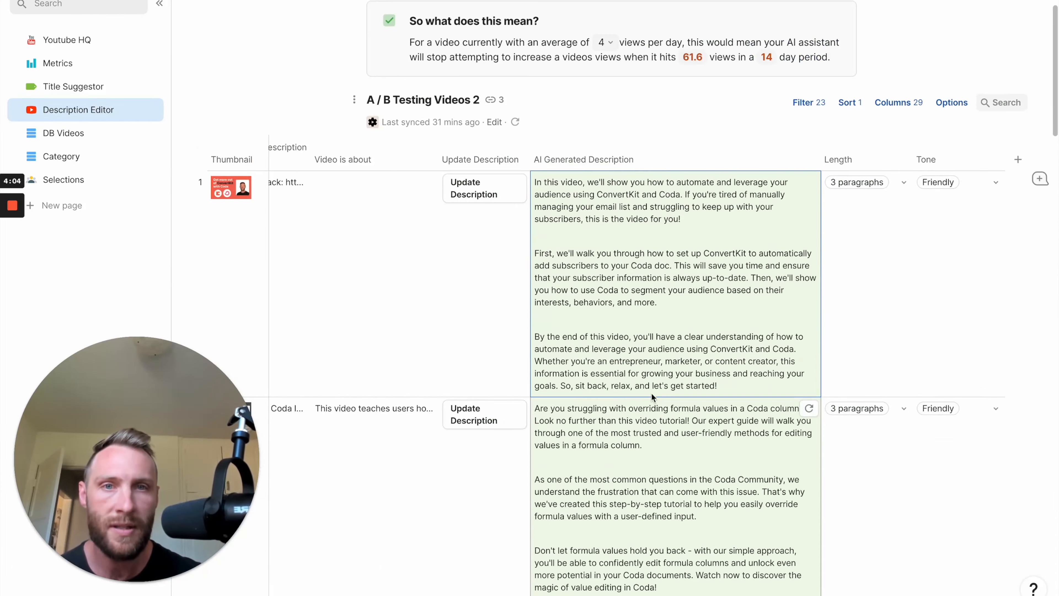
{"action": "left_click", "coordinate": [806, 160]}
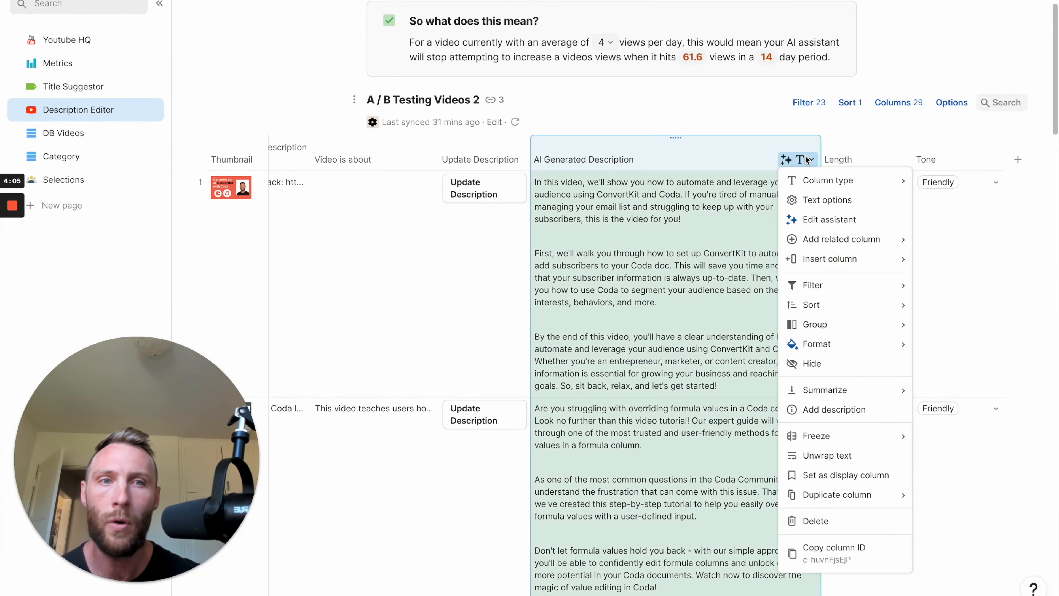
{"action": "left_click", "coordinate": [827, 455]}
Open the Update Description column's button settings, examine its action, new description source and disable condition, and close them.
{"action": "left_click", "coordinate": [469, 160]}
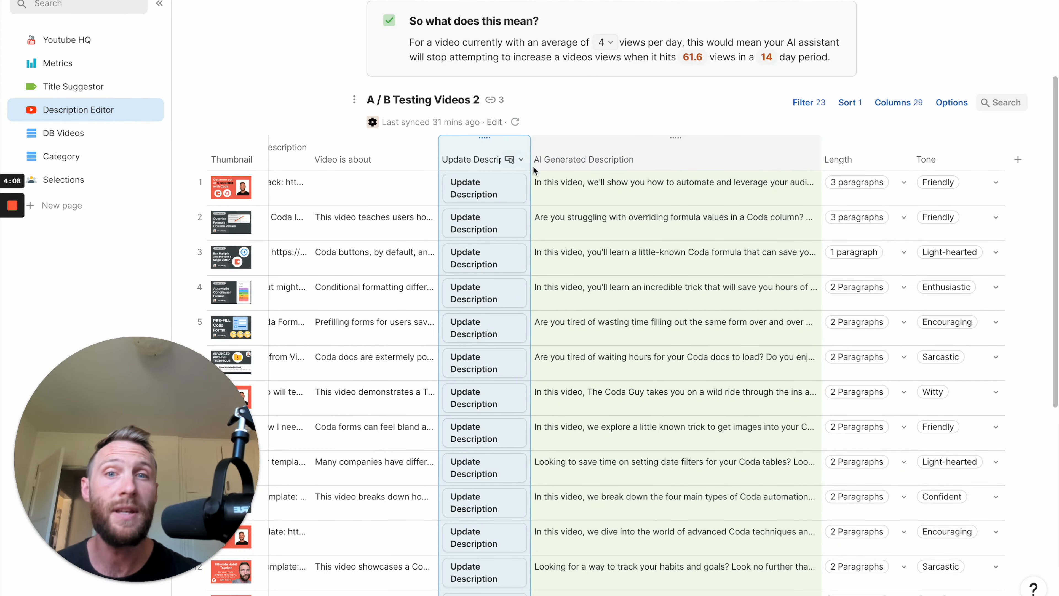
{"action": "left_click", "coordinate": [514, 159]}
{"action": "left_click", "coordinate": [537, 201]}
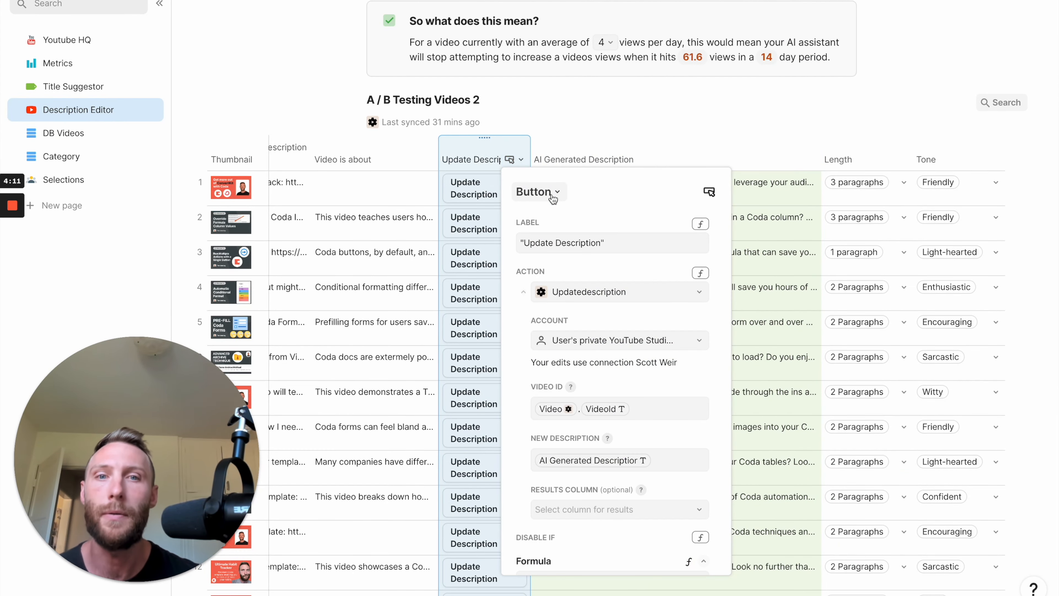
{"action": "scroll", "coordinate": [594, 340], "scroll_direction": "down", "scroll_amount": 2}
{"action": "scroll", "coordinate": [594, 340], "scroll_direction": "down", "scroll_amount": 1}
{"action": "scroll", "coordinate": [584, 317], "scroll_direction": "up", "scroll_amount": 3}
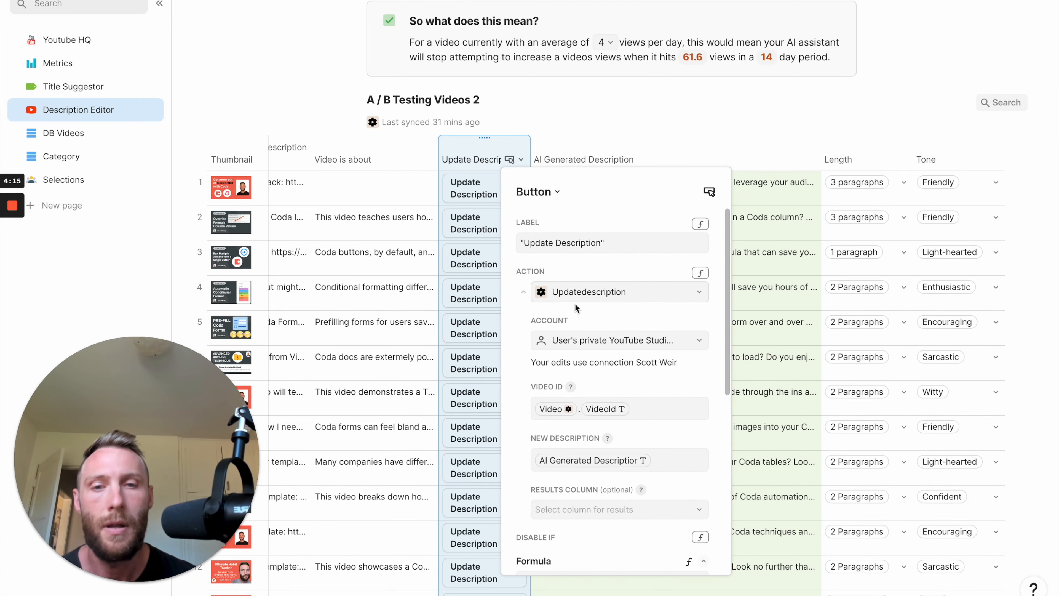
{"action": "scroll", "coordinate": [658, 448], "scroll_direction": "down", "scroll_amount": 1}
{"action": "scroll", "coordinate": [658, 447], "scroll_direction": "down", "scroll_amount": 3}
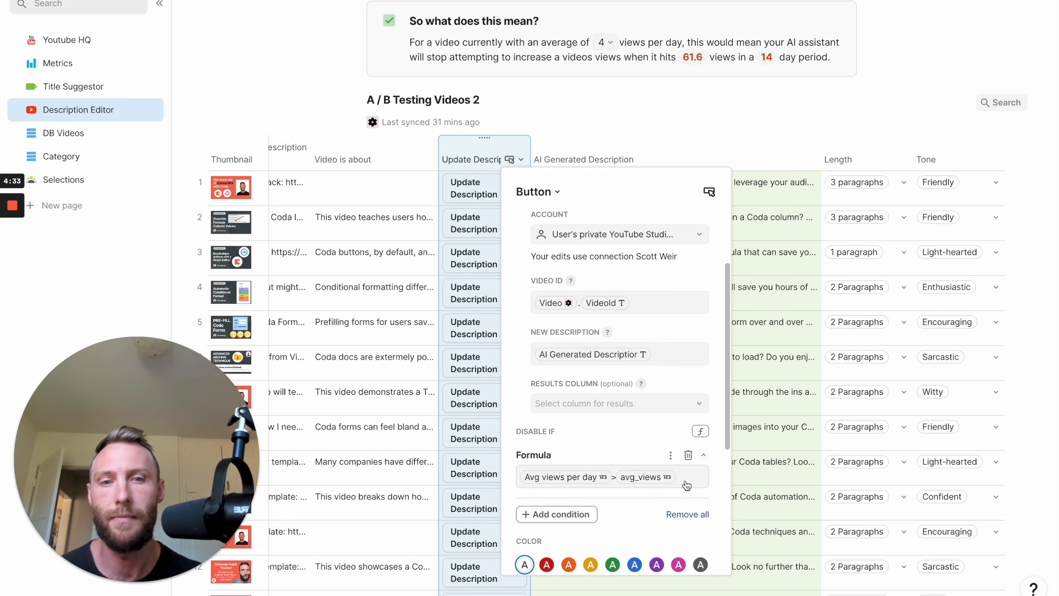
{"action": "left_click", "coordinate": [810, 321]}
Insert a Sequence formula on a blank line between the "So what does this mean?" callout and the A / B Testing Videos 2 table.
{"action": "scroll", "coordinate": [667, 415], "scroll_direction": "up", "scroll_amount": 6}
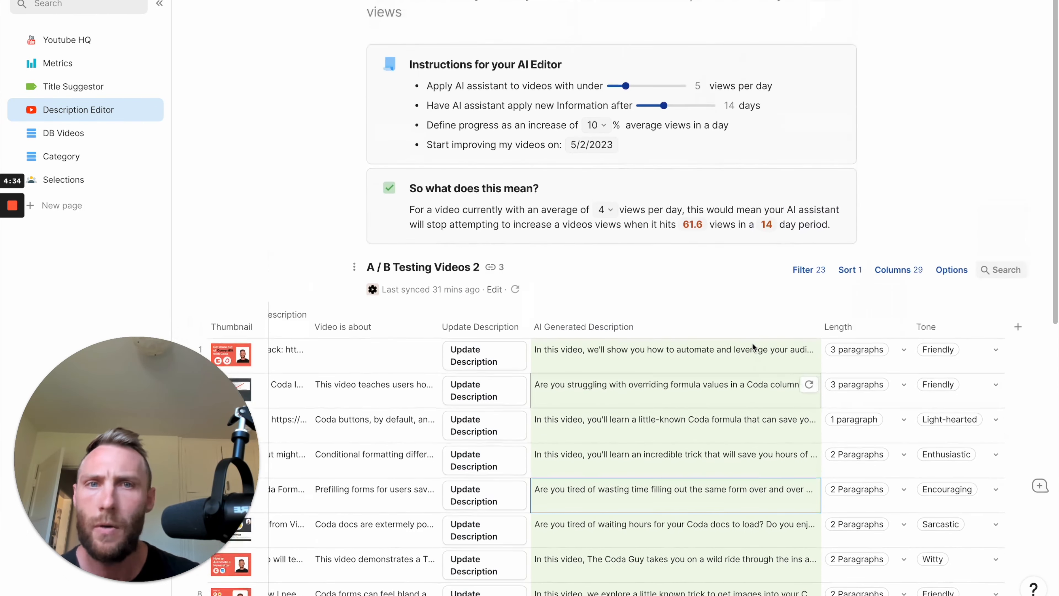
{"action": "scroll", "coordinate": [651, 434], "scroll_direction": "left", "scroll_amount": 8}
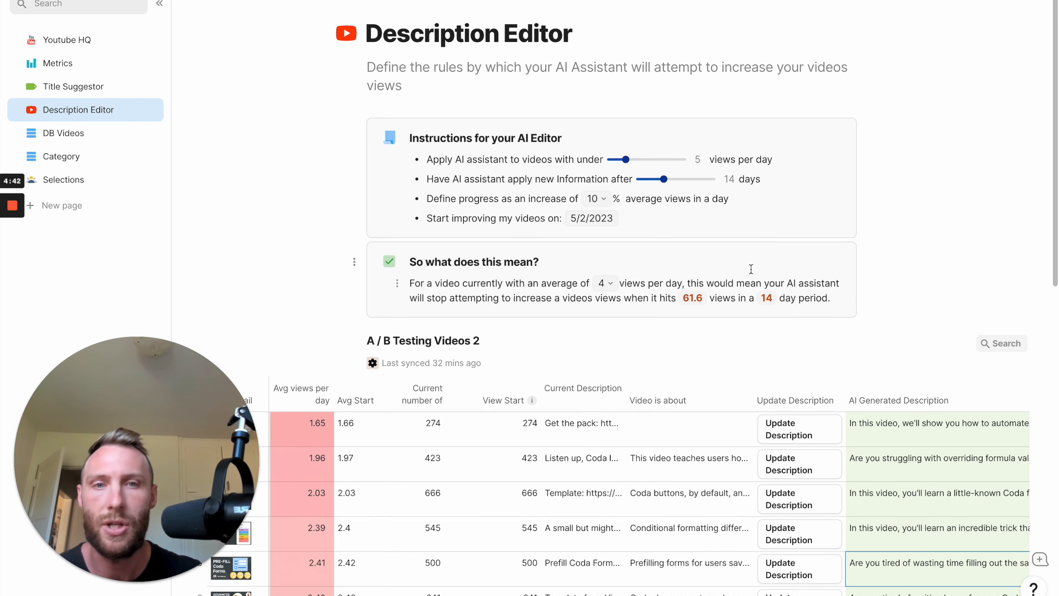
{"action": "left_click", "coordinate": [439, 325]}
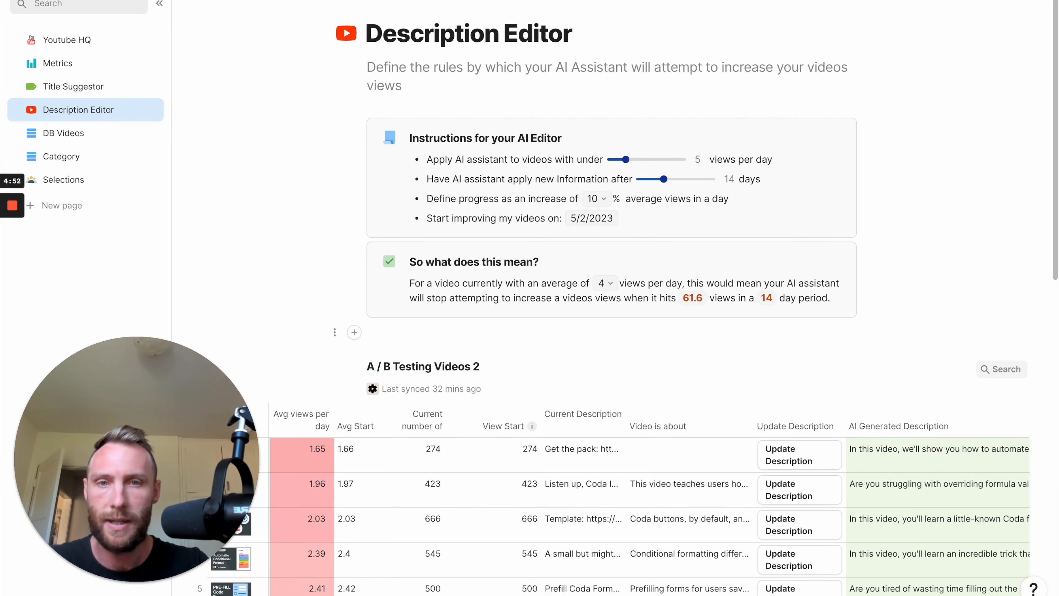
{"action": "key", "text": "equal"}
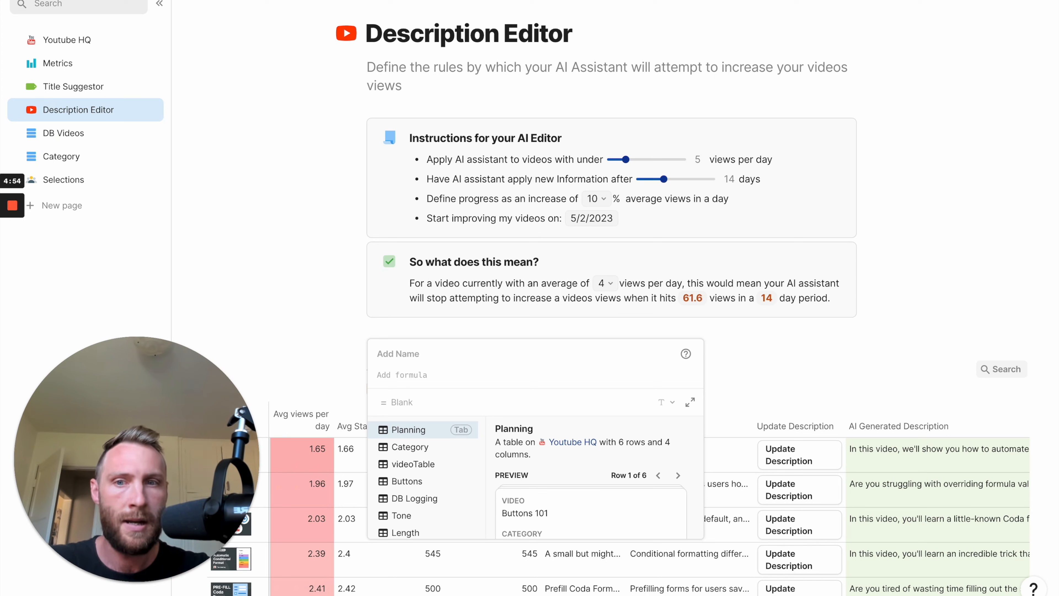
{"action": "type", "text": "Sequence(, )"}
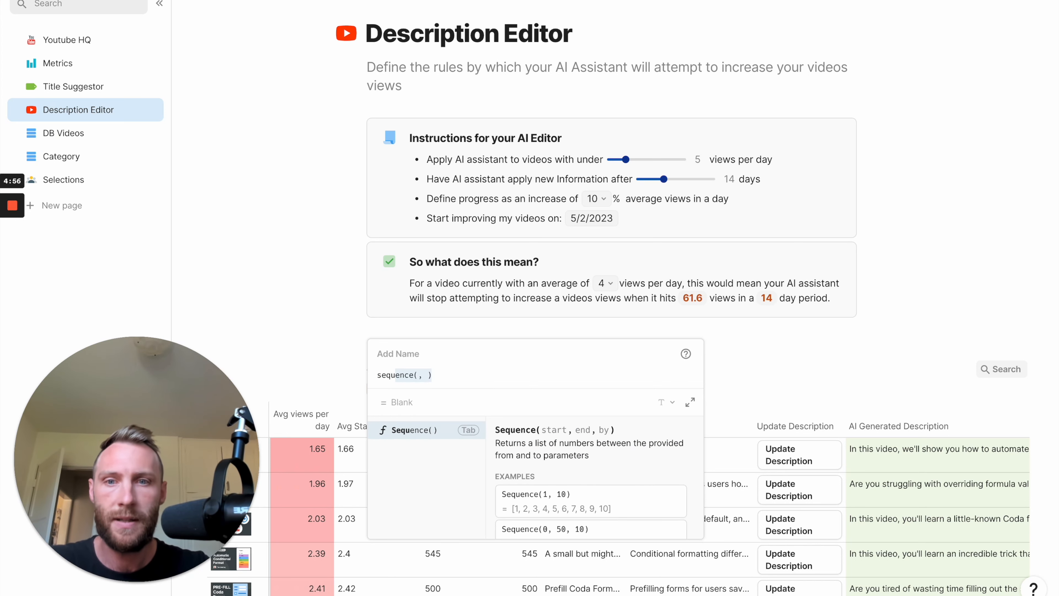
{"action": "key", "text": "Tab"}
Set the sequence's start to the desc_date control converted with ToDate().
{"action": "type", "text": "da"}
{"action": "key", "text": "BackSpace"}
{"action": "key", "text": "BackSpace"}
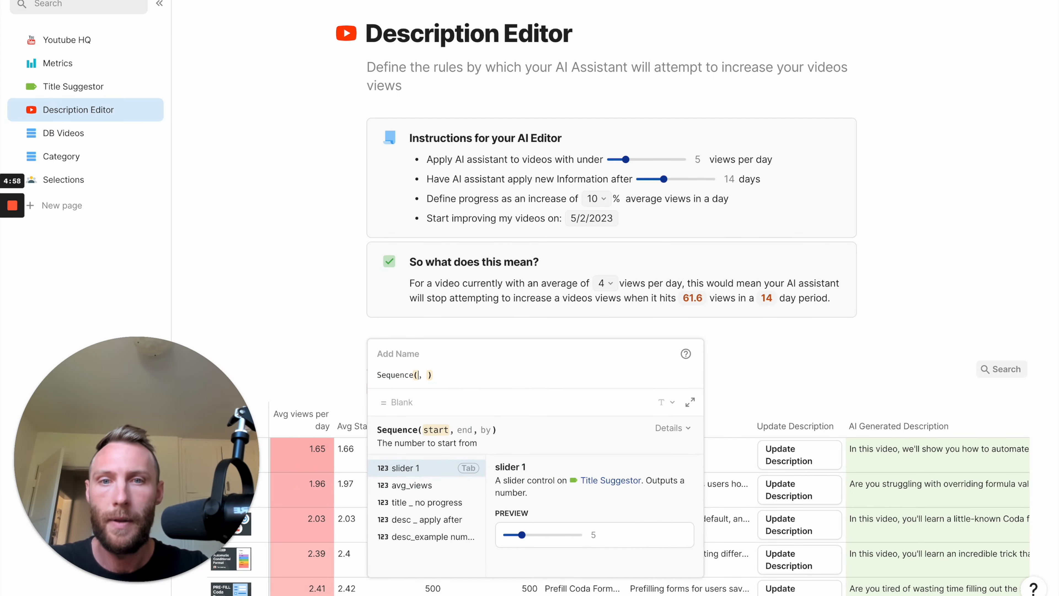
{"action": "type", "text": "desc _ apply after"}
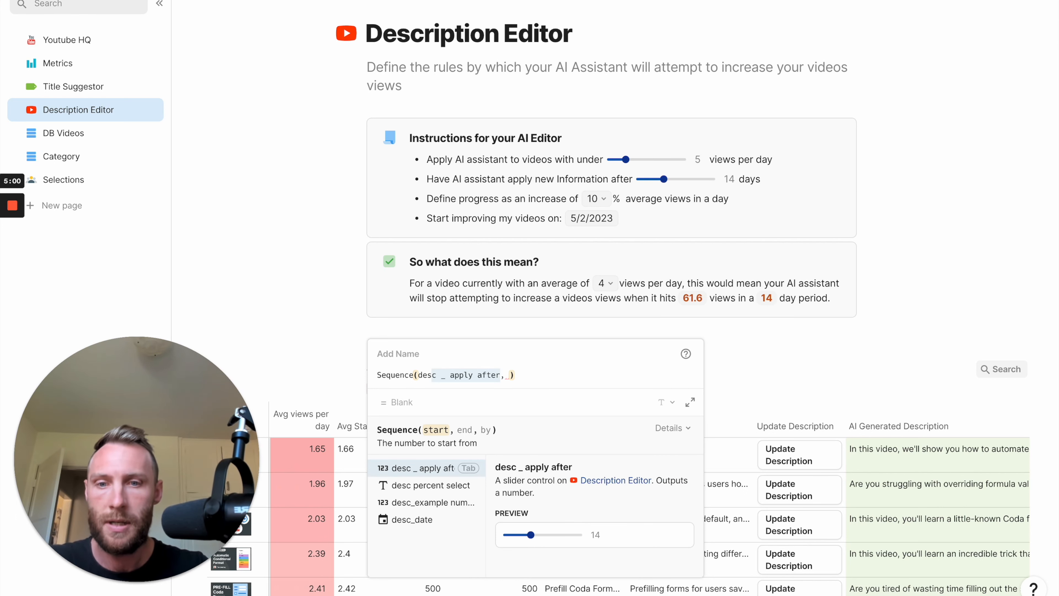
{"action": "key", "text": "Down"}
{"action": "key", "text": "Down"}
{"action": "key", "text": "Down"}
{"action": "key", "text": "Tab"}
{"action": "type", "text": ".Toda"}
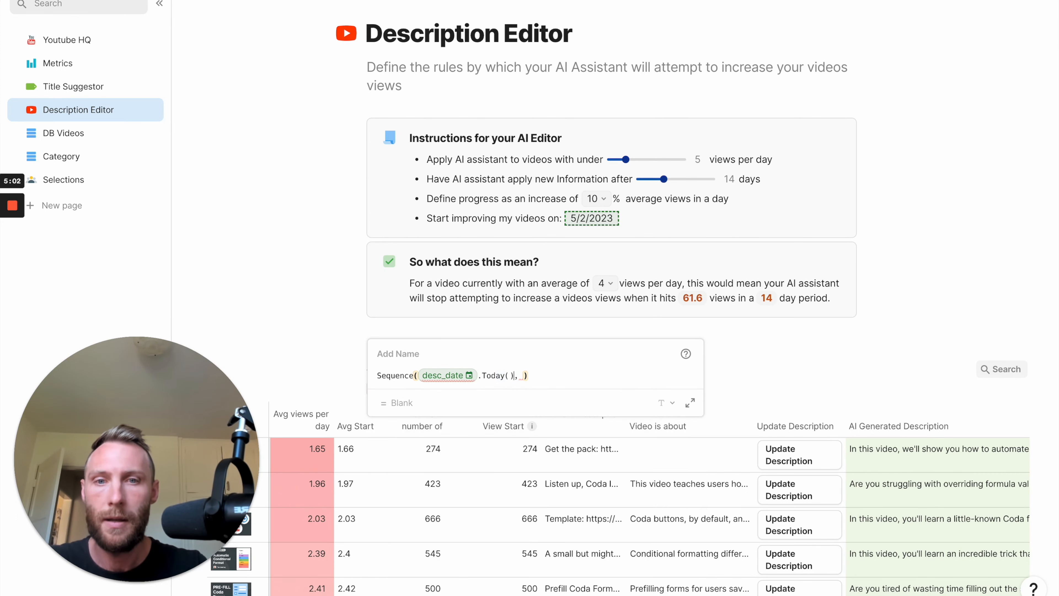
{"action": "type", "text": "te"}
{"action": "key", "text": "Tab"}
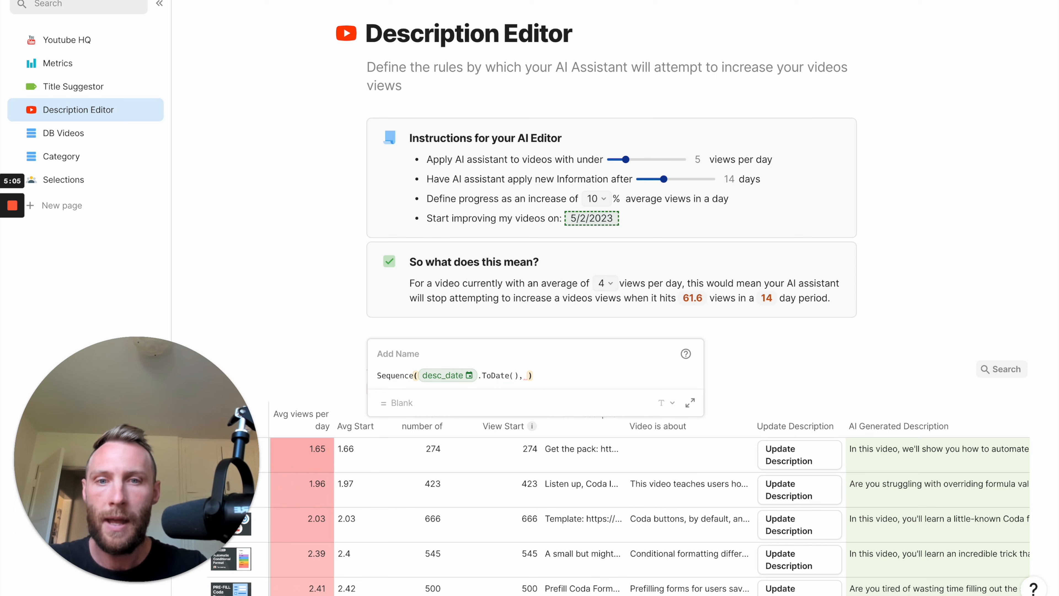
Use the EndOfMonth function as the sequence's end argument.
{"action": "type", "text": ","}
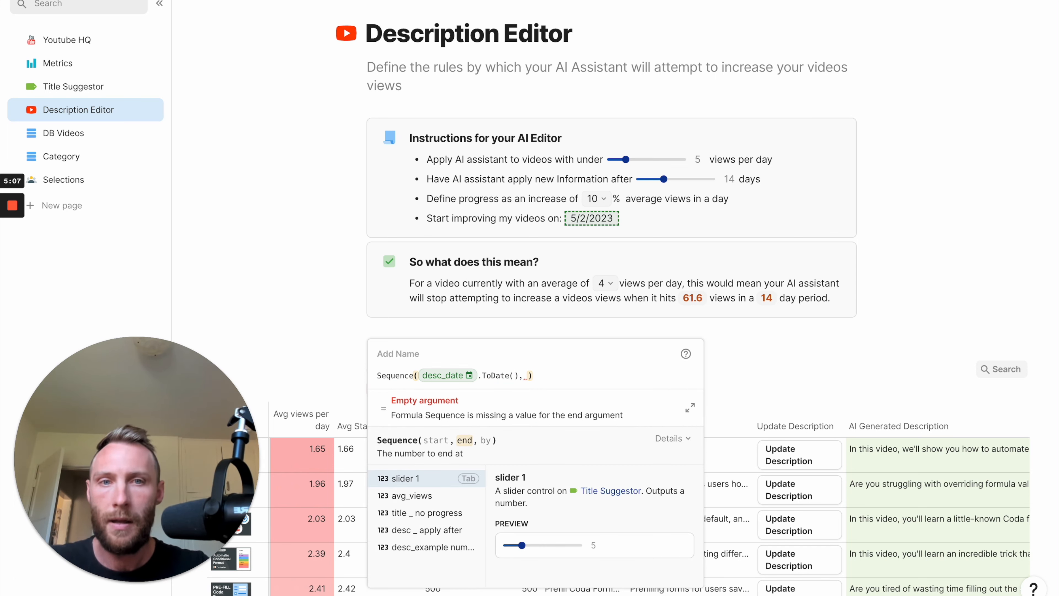
{"action": "type", "text": "date"}
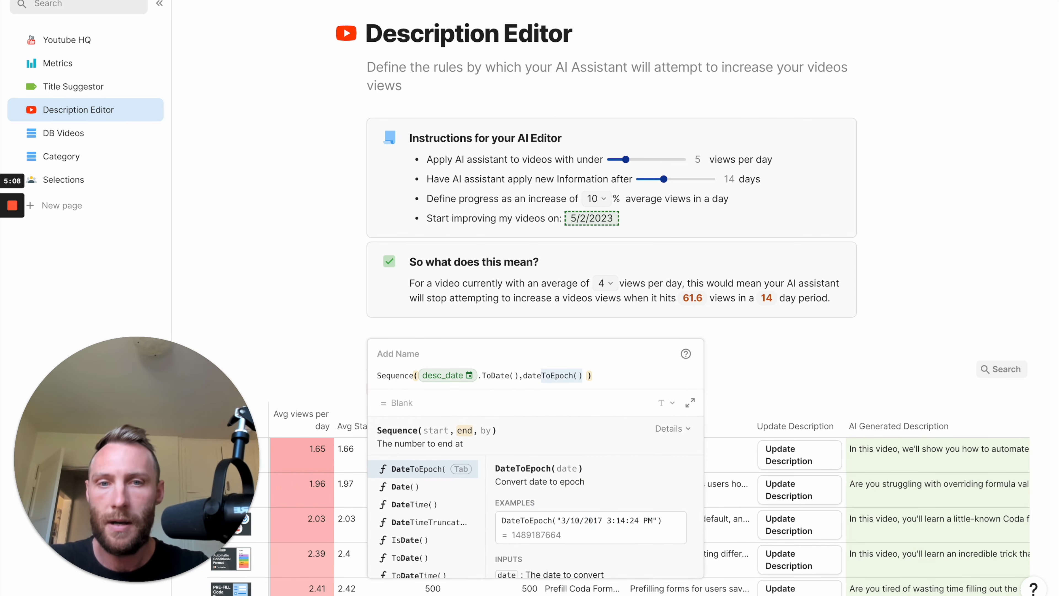
{"action": "key", "text": "BackSpace"}
{"action": "key", "text": "BackSpace"}
{"action": "key", "text": "BackSpace"}
{"action": "key", "text": "BackSpace"}
{"action": "type", "text": "end"}
{"action": "key", "text": "Tab"}
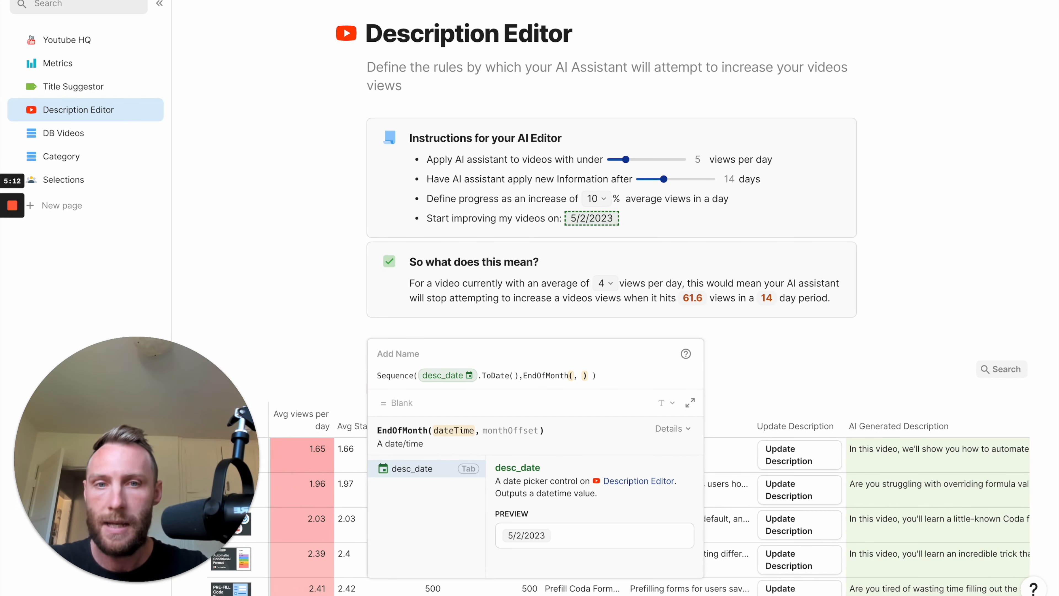
Give EndOfMonth the date Date(2023,12,1) with a month offset of 0 and complete the Sequence expression.
{"action": "type", "text": "date(12"}
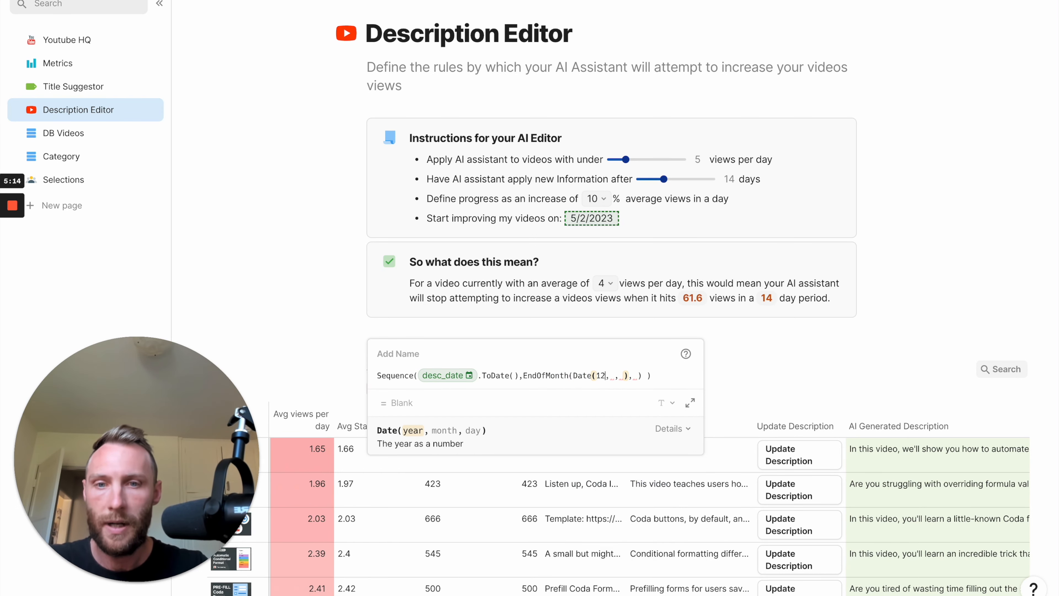
{"action": "key", "text": "BackSpace"}
{"action": "key", "text": "BackSpace"}
{"action": "type", "text": "2023,12 "}
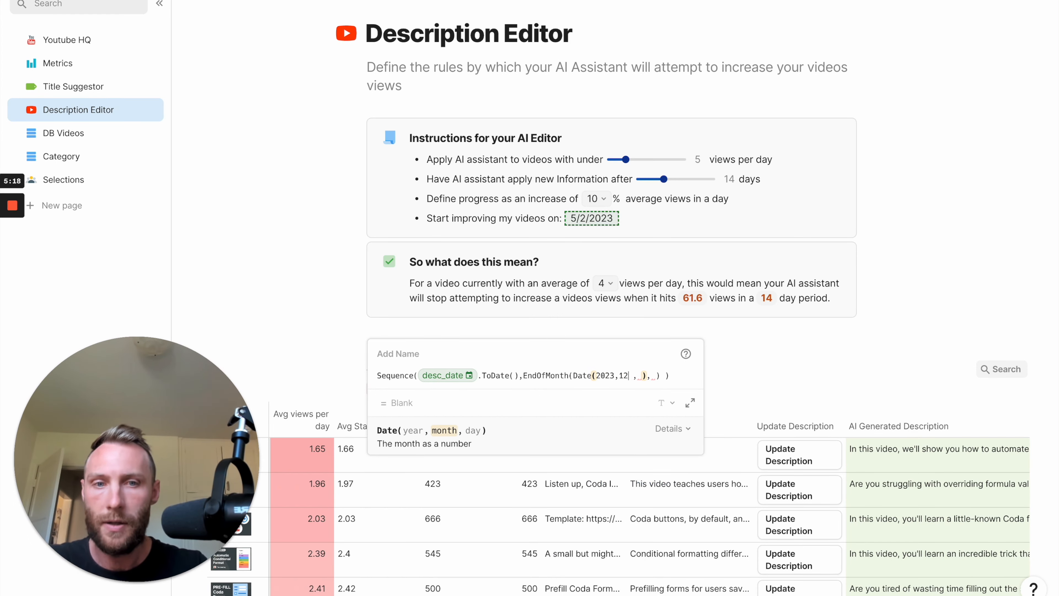
{"action": "type", "text": ","}
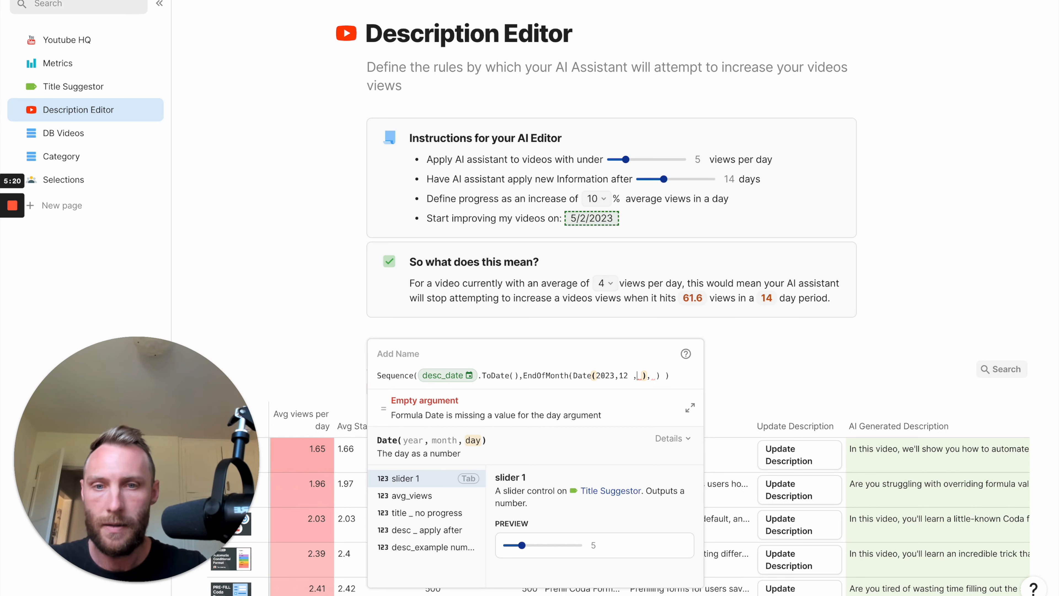
{"action": "type", "text": "1 "}
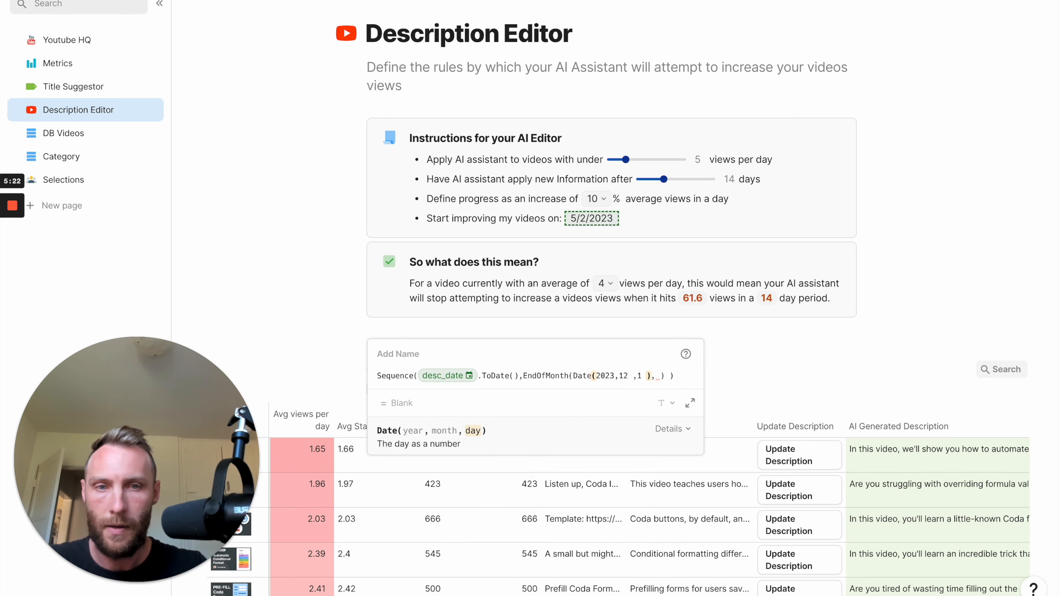
{"action": "type", "text": "),0 "}
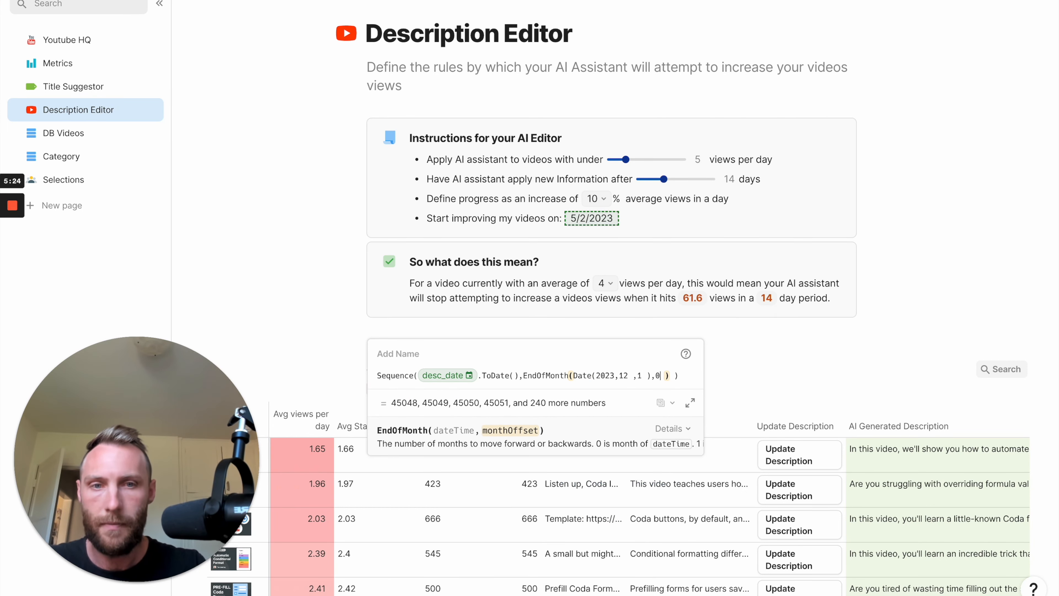
{"action": "type", "text": ") )"}
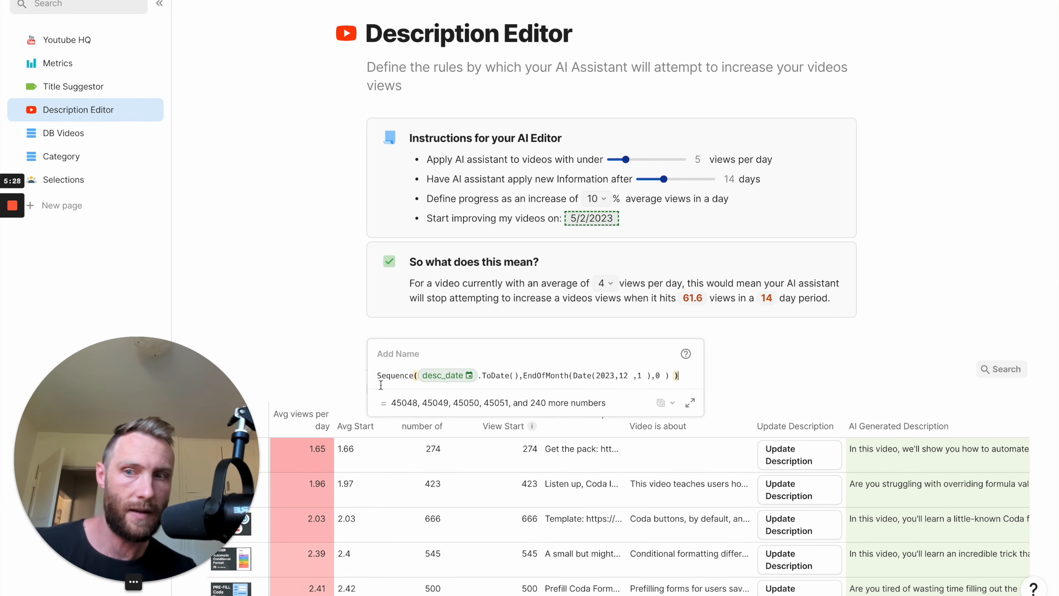
{"action": "double_click", "coordinate": [399, 375]}
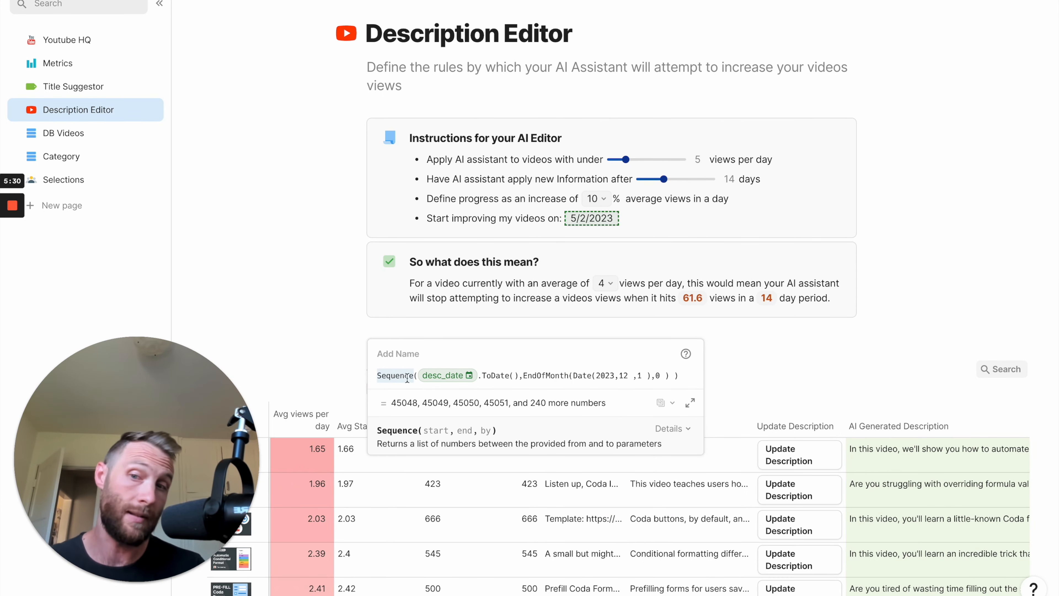
{"action": "left_click", "coordinate": [682, 378]}
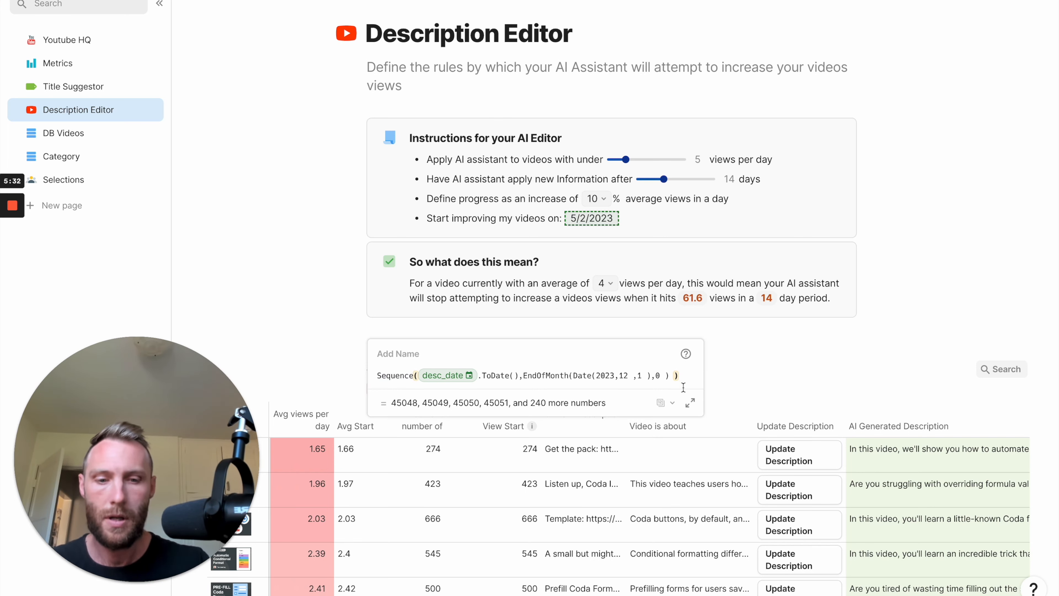
{"action": "type", "text": ".Filter("}
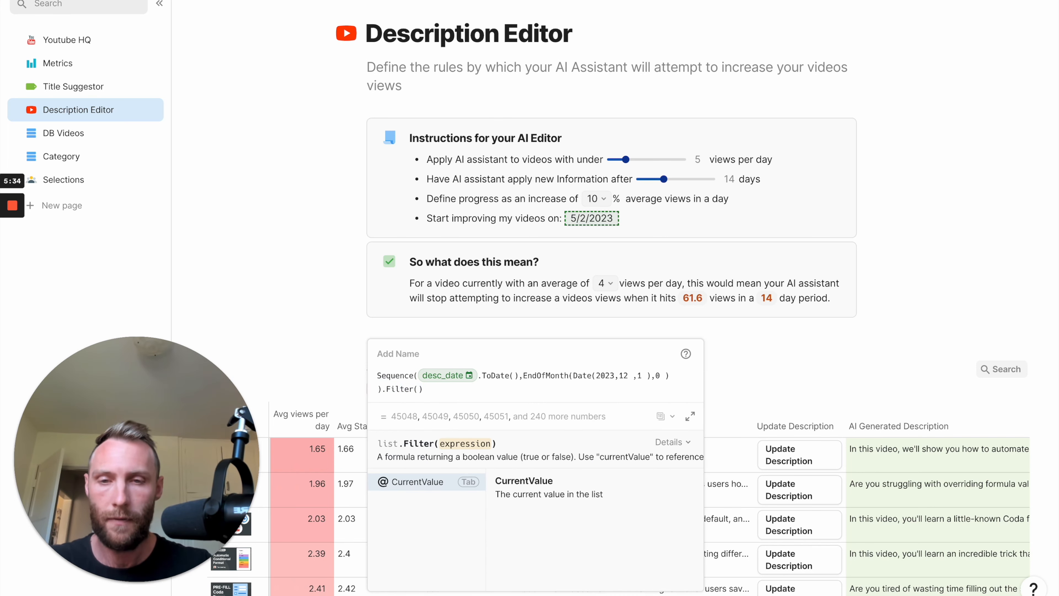
{"action": "key", "text": "BackSpace"}
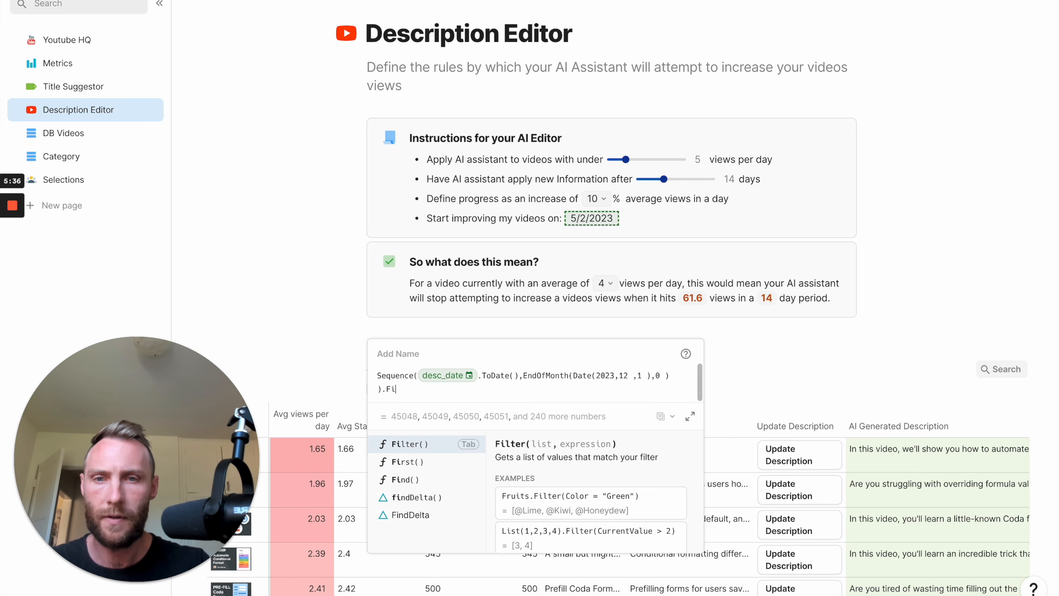
{"action": "key", "text": "BackSpace"}
{"action": "key", "text": "BackSpace"}
{"action": "key", "text": "BackSpace"}
Append ForEach(CurrentValue.ToDate()) to the Sequence formula to turn each number into a date.
{"action": "type", "text": "forEach"}
{"action": "key", "text": "Tab"}
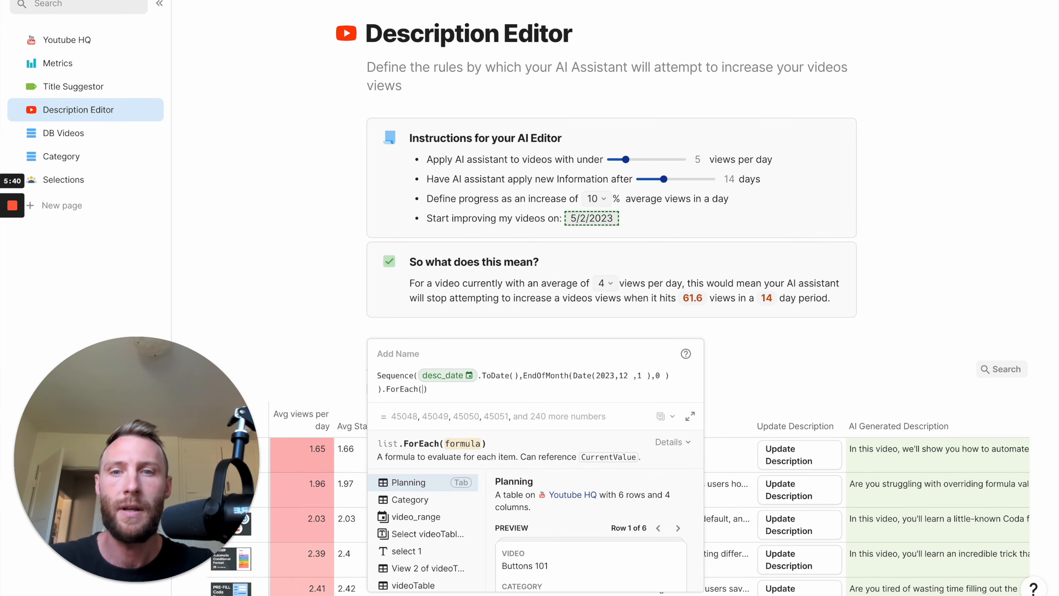
{"action": "type", "text": "currentValue"}
{"action": "key", "text": "Tab"}
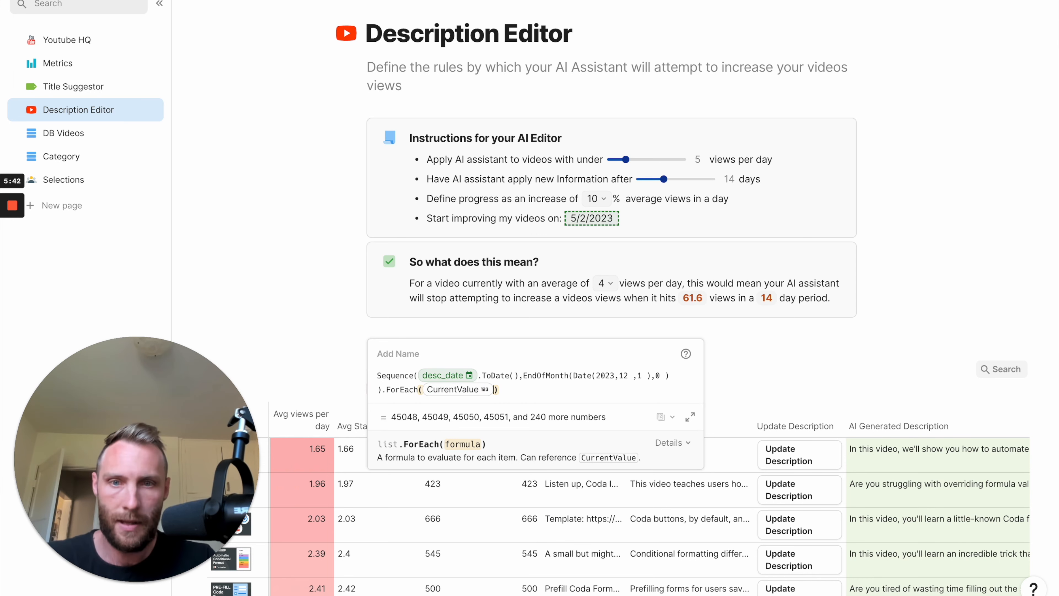
{"action": "type", "text": ".to"}
{"action": "key", "text": "Tab"}
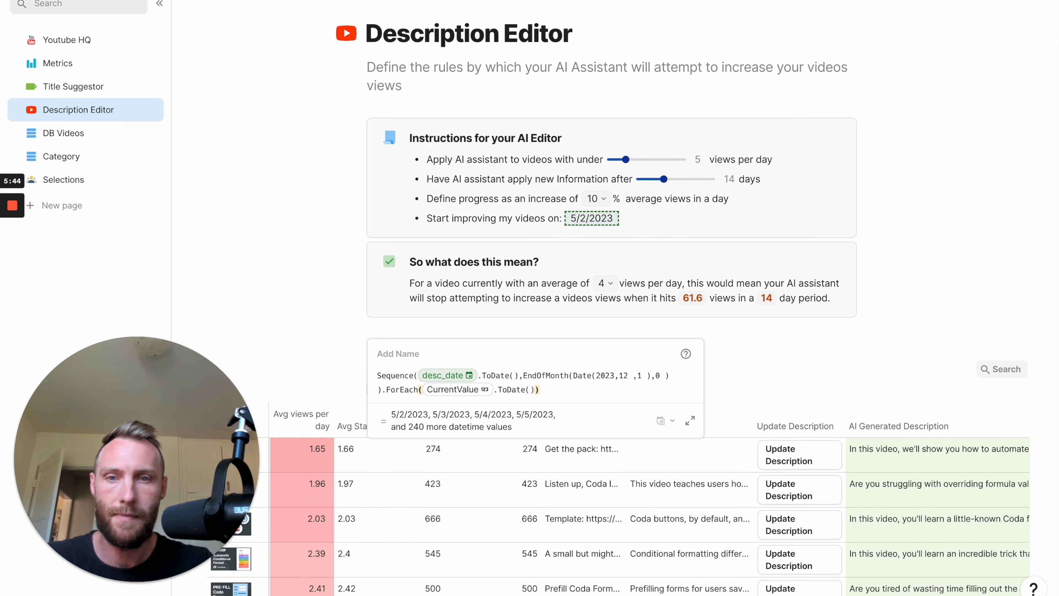
Add a by argument to the sequence that uses the "desc _ apply after" slider as the increment.
{"action": "left_click", "coordinate": [663, 376]}
{"action": "left_click", "coordinate": [399, 381]}
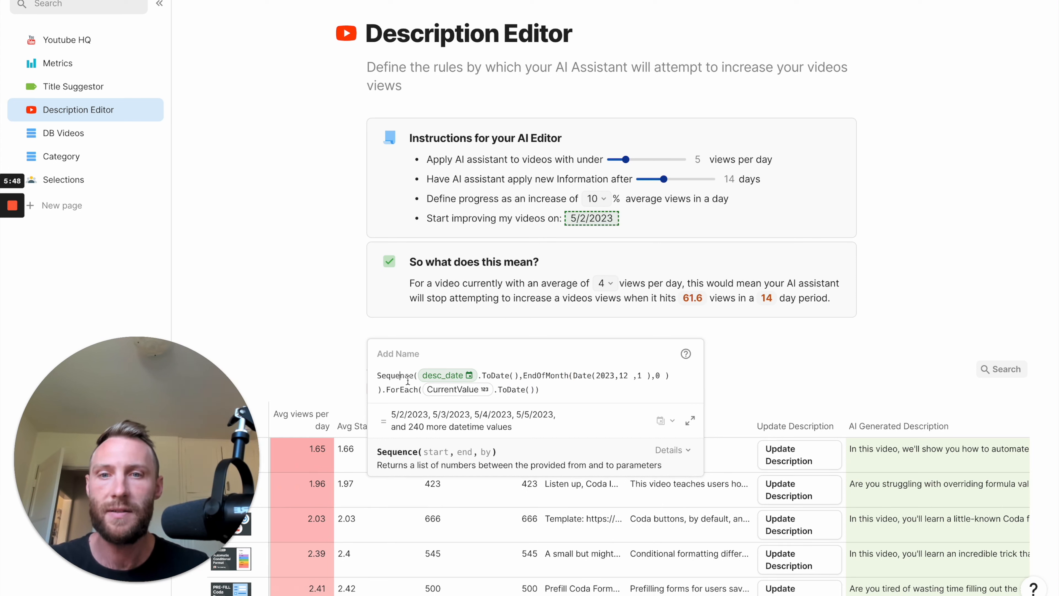
{"action": "left_click", "coordinate": [674, 375]}
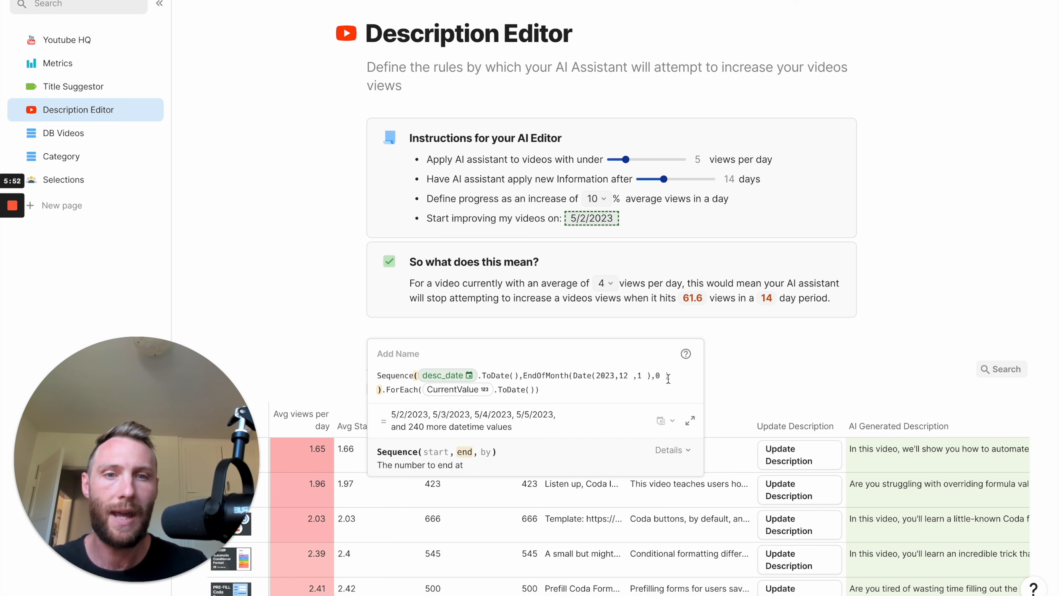
{"action": "type", "text": ",by"}
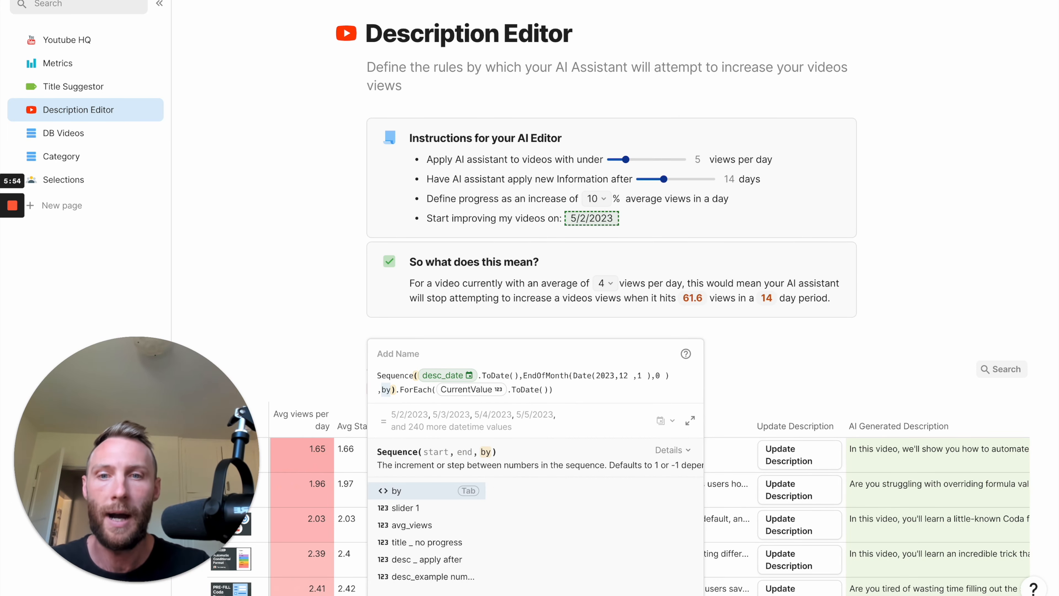
{"action": "key", "text": "Tab"}
{"action": "type", "text": "desc percent select"}
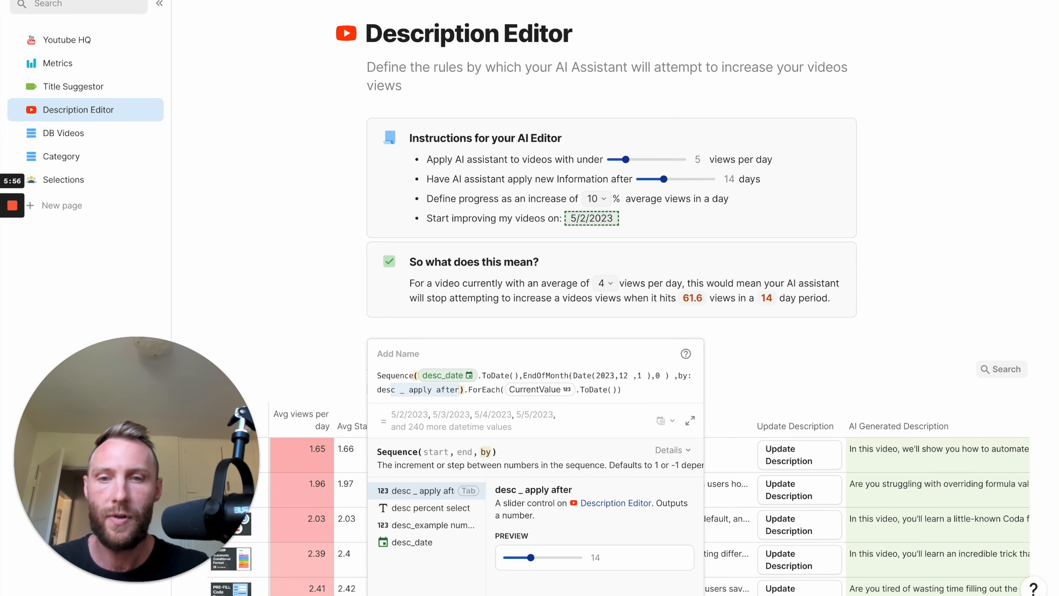
{"action": "key", "text": "Up"}
{"action": "key", "text": "Tab"}
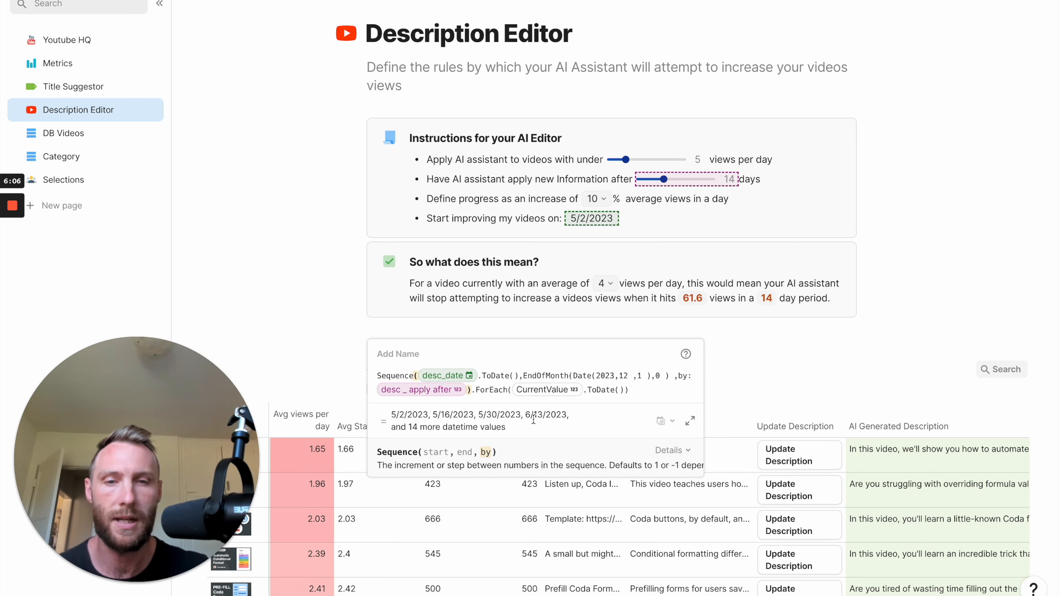
Name the formula "Update on these days" and close the formula editor.
{"action": "left_click", "coordinate": [406, 358]}
{"action": "left_click", "coordinate": [406, 357]}
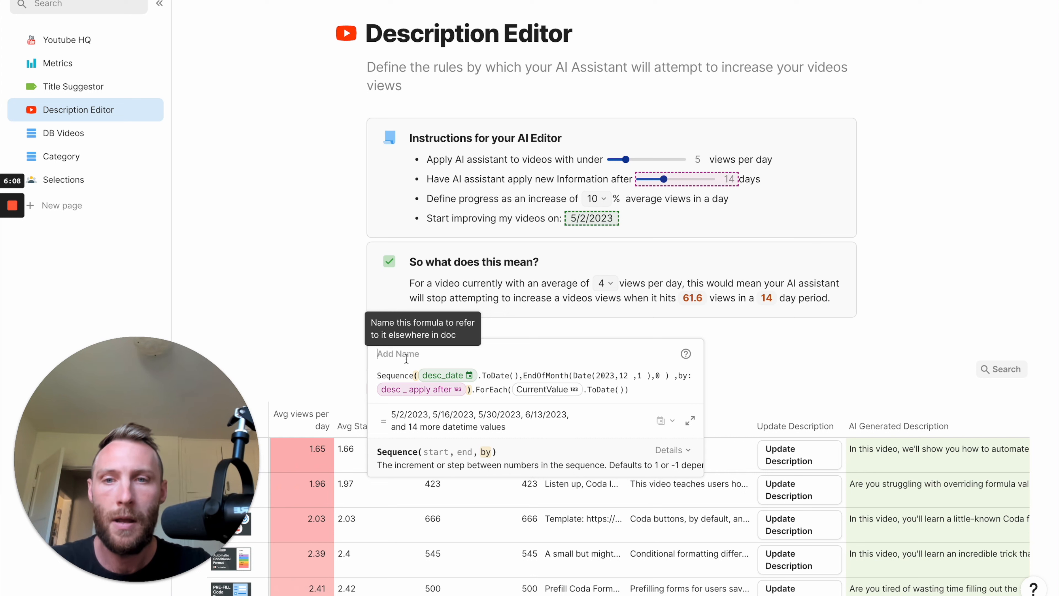
{"action": "type", "text": "Update"}
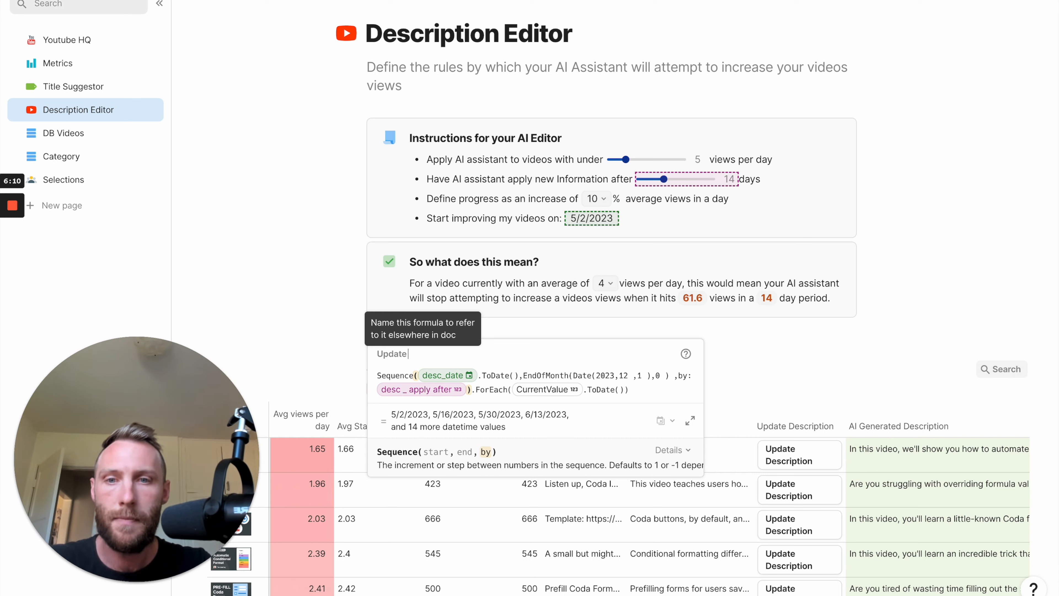
{"action": "type", "text": " on these days"}
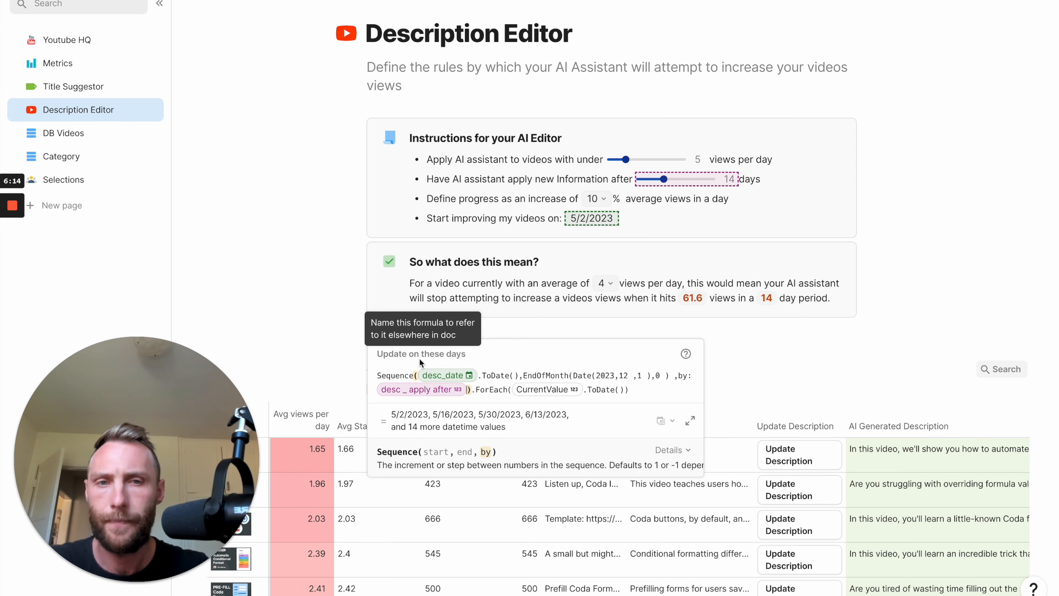
{"action": "left_click", "coordinate": [751, 337]}
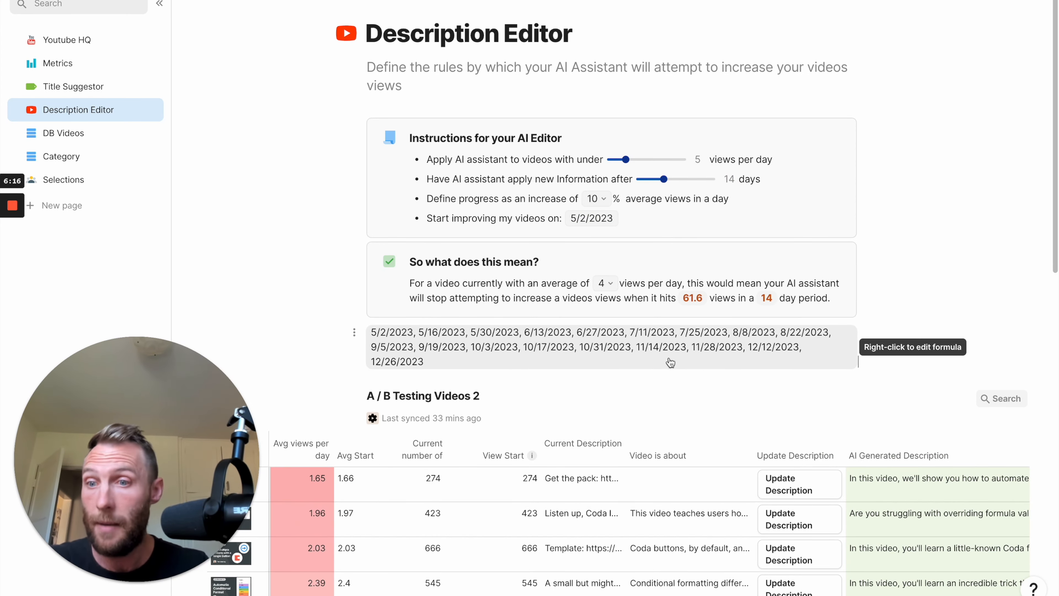
Open the doc's existing automation rule, delete its If condition and expand its daily trigger.
{"action": "left_click", "coordinate": [963, 2]}
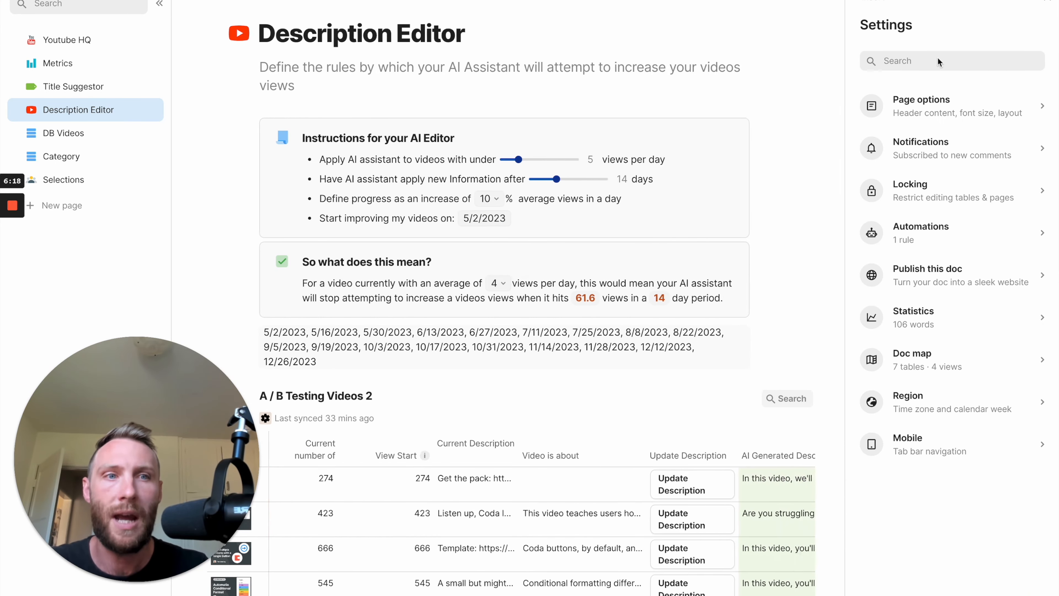
{"action": "left_click", "coordinate": [935, 232]}
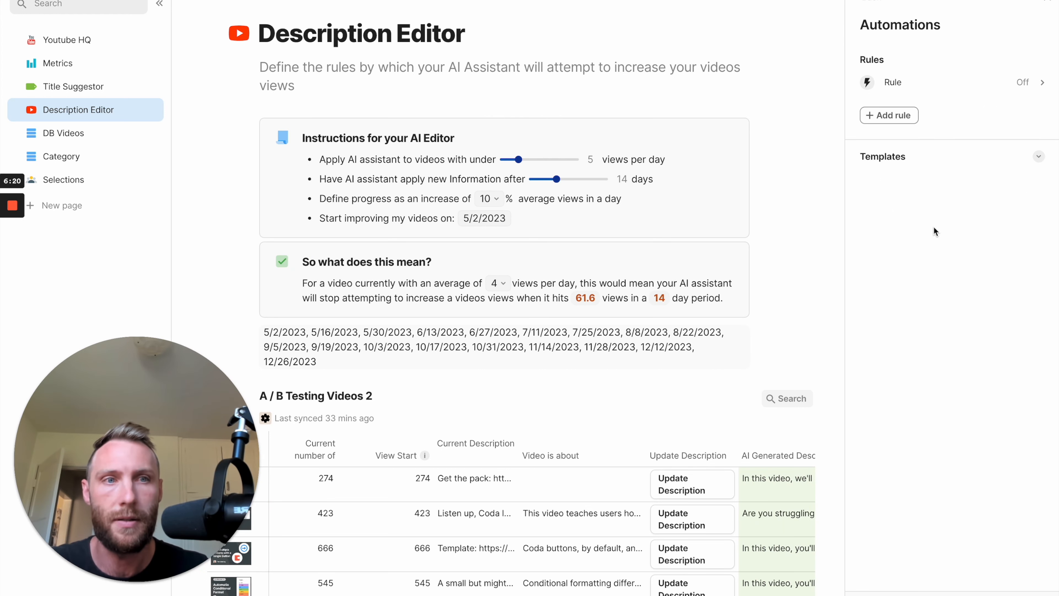
{"action": "left_click", "coordinate": [935, 91]}
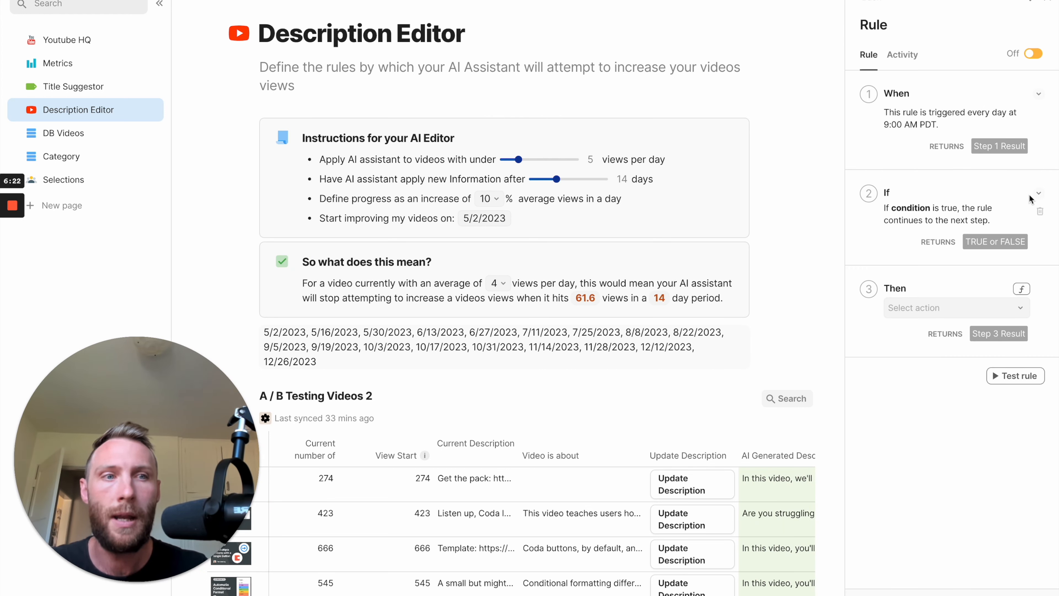
{"action": "left_click", "coordinate": [1039, 212]}
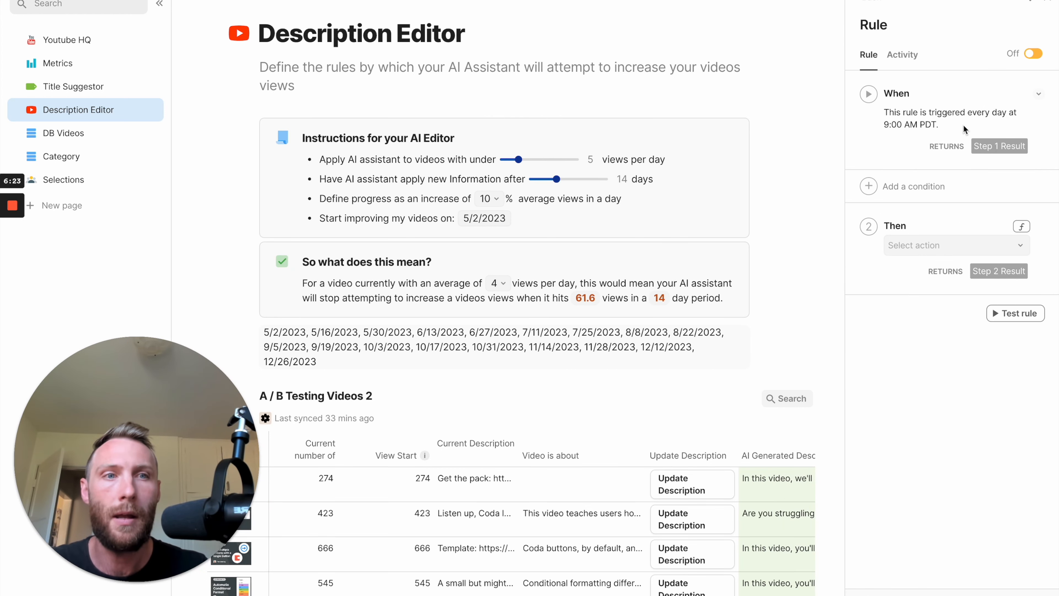
{"action": "left_click", "coordinate": [1037, 98]}
Add a condition to the rule that checks for today among the update dates, Today().In(Update on these days).
{"action": "left_click", "coordinate": [910, 267]}
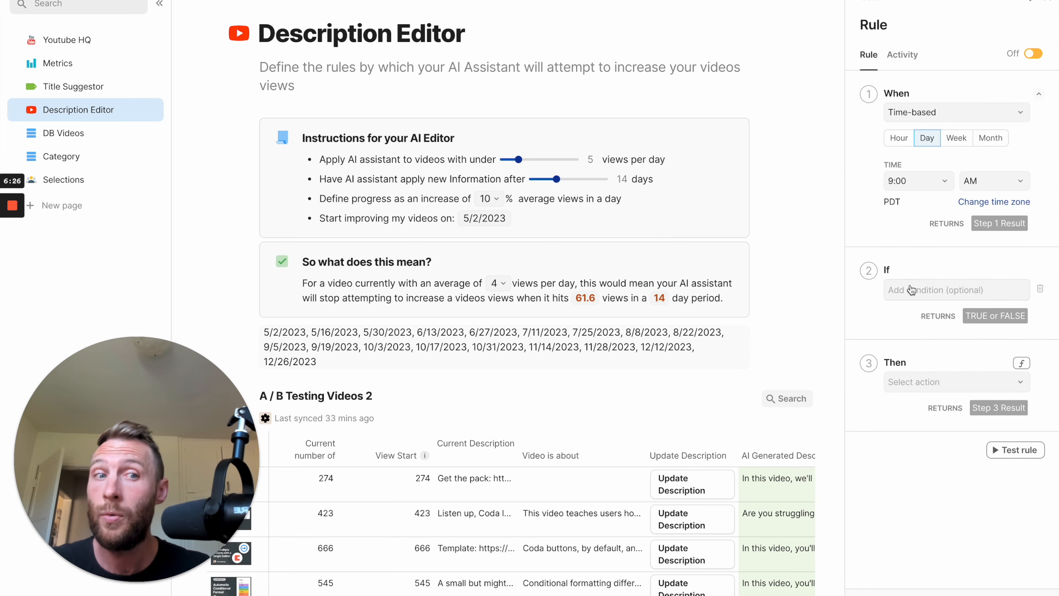
{"action": "left_click", "coordinate": [911, 289]}
{"action": "type", "text": "Today()"}
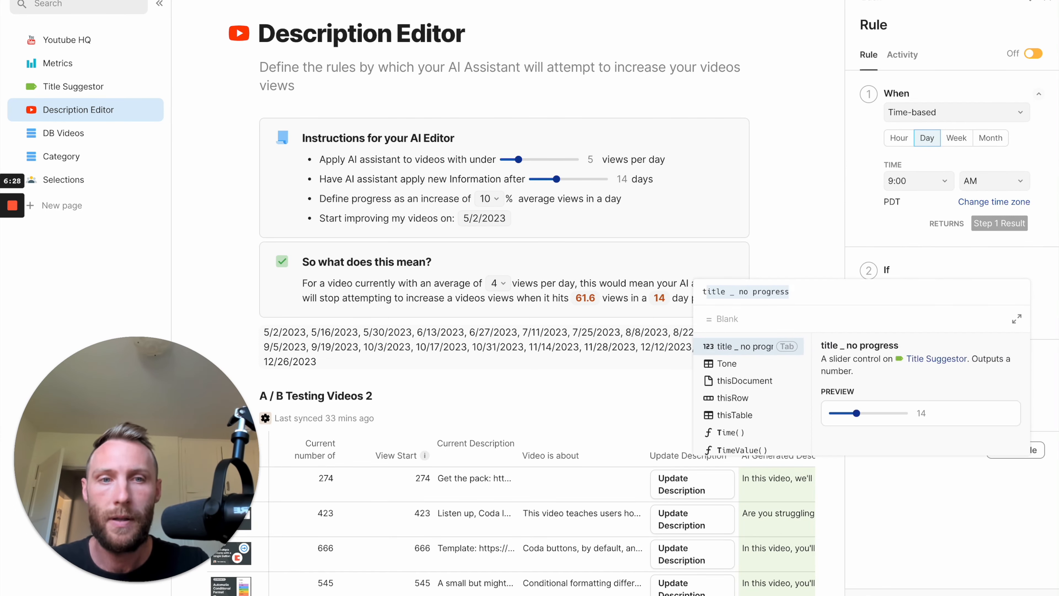
{"action": "key", "text": "Tab"}
{"action": "type", "text": ".in"}
{"action": "key", "text": "Tab"}
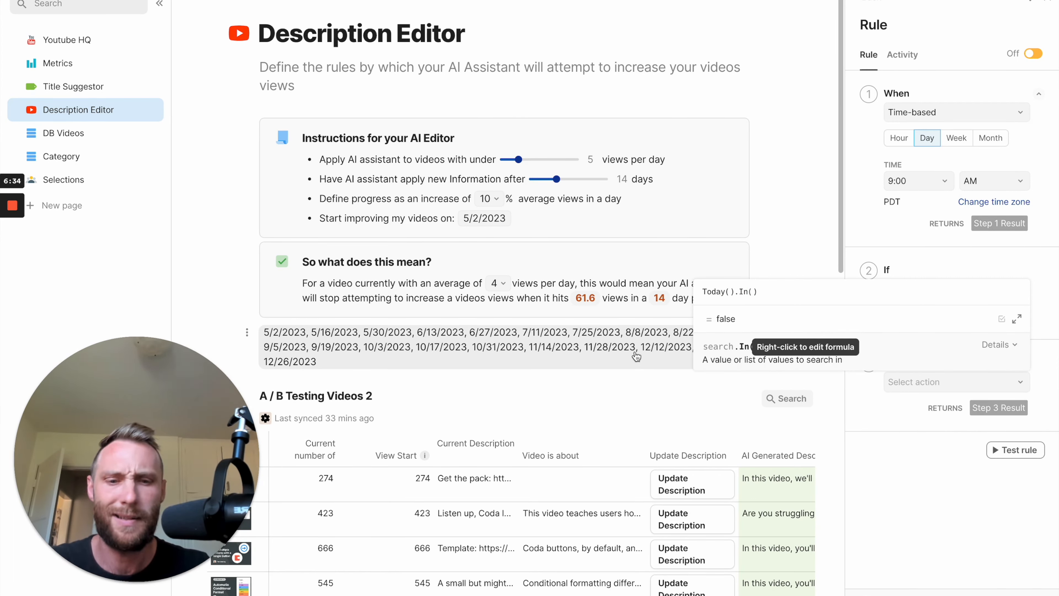
{"action": "type", "text": "update on these days"}
{"action": "key", "text": "Tab"}
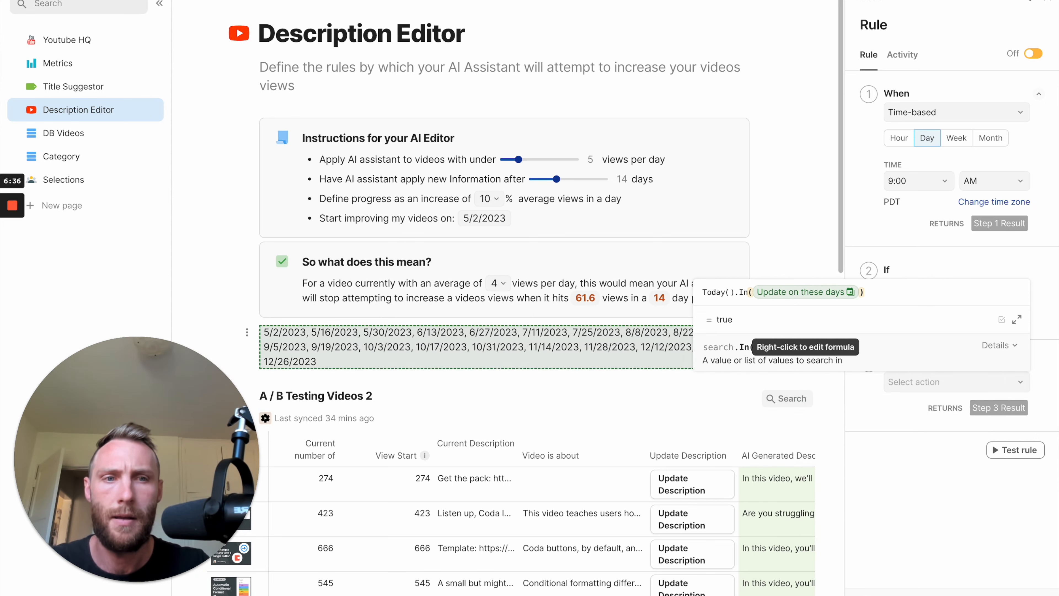
{"action": "left_click", "coordinate": [647, 371]}
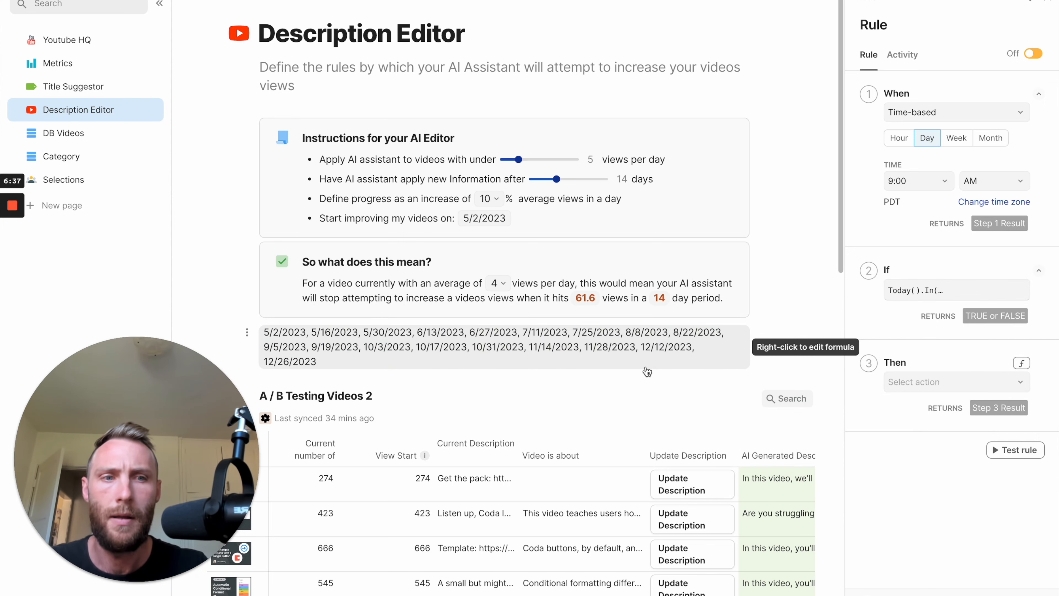
Set the rule's action to Push buttons using the Update Description button of videoTable.
{"action": "left_click", "coordinate": [951, 384]}
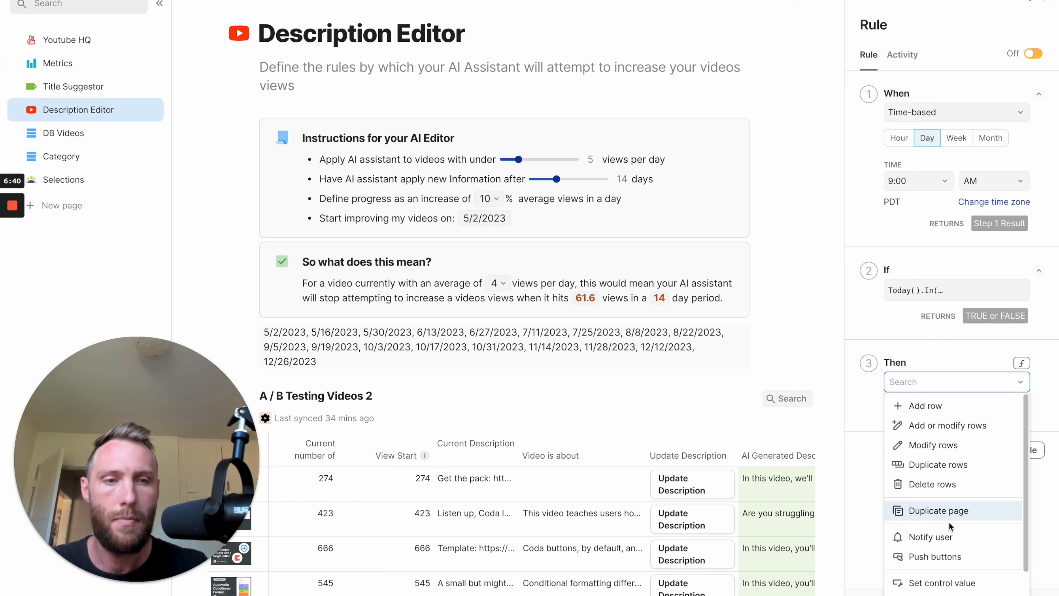
{"action": "scroll", "coordinate": [949, 521], "scroll_direction": "down", "scroll_amount": 2}
{"action": "left_click", "coordinate": [941, 506]}
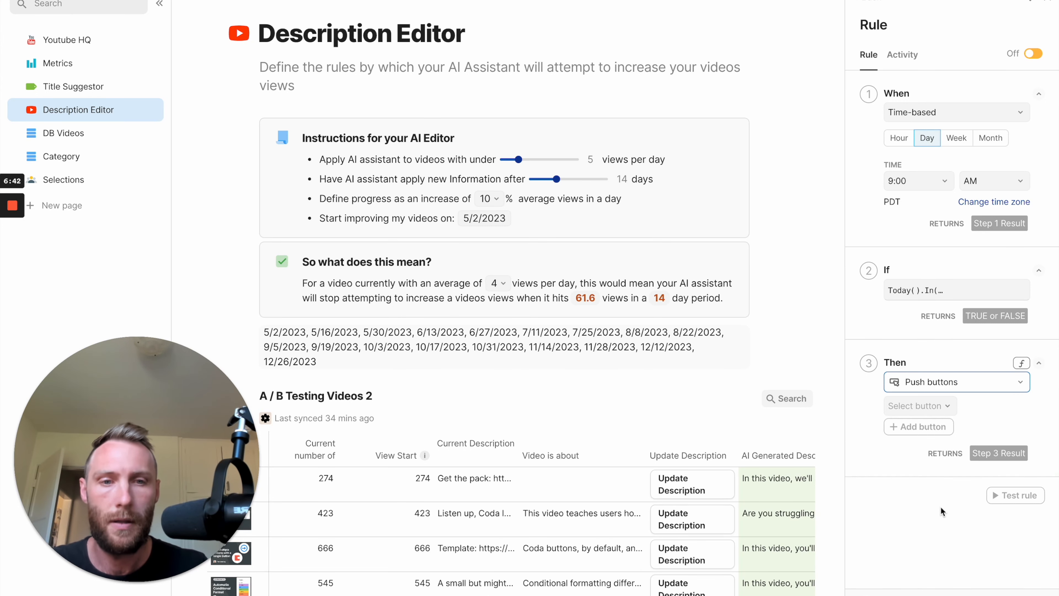
{"action": "left_click", "coordinate": [929, 408]}
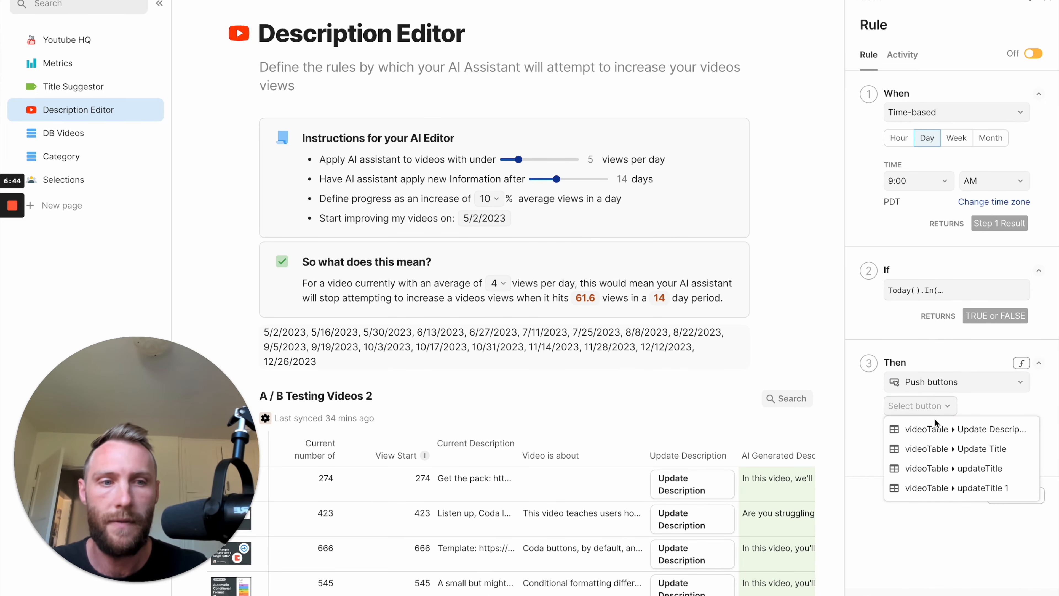
{"action": "left_click", "coordinate": [955, 428]}
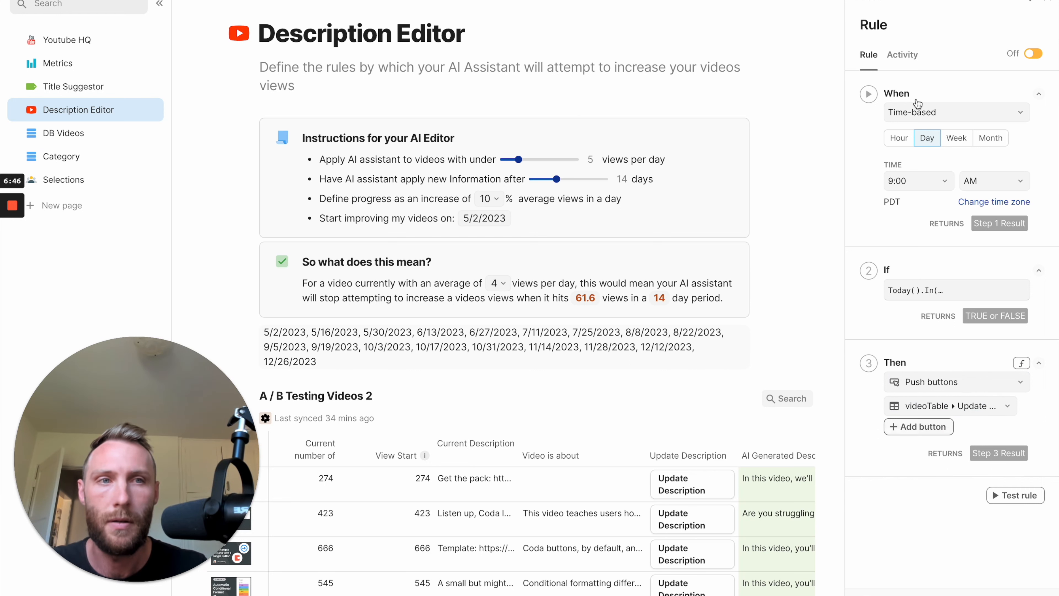
Name the rule "Update descriptions automatically", turn it on and close the settings.
{"action": "left_click", "coordinate": [876, 24]}
{"action": "type", "text": "Update descriptions automatically"}
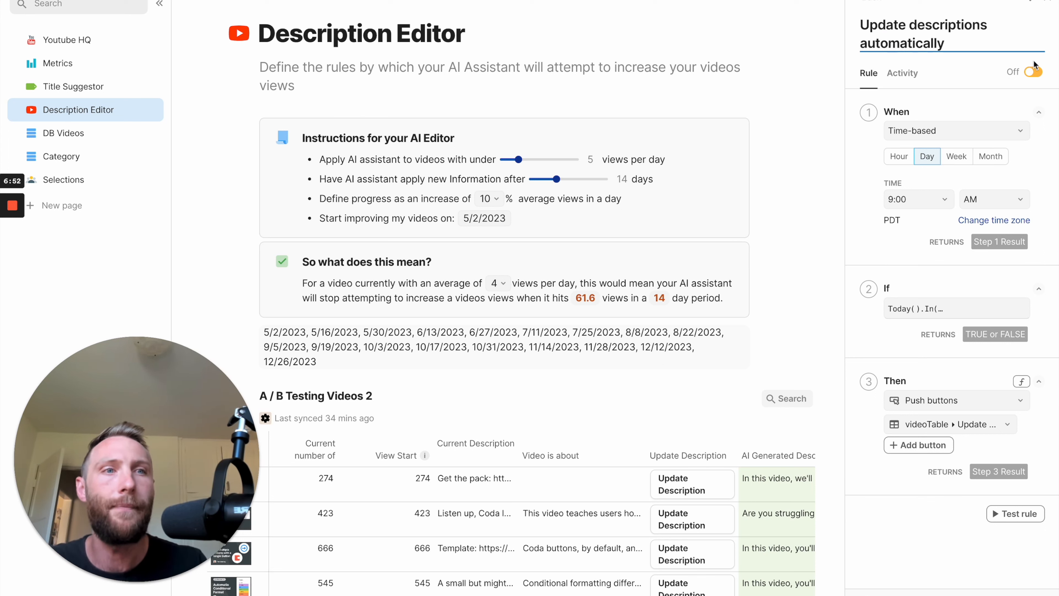
{"action": "left_click", "coordinate": [1034, 72]}
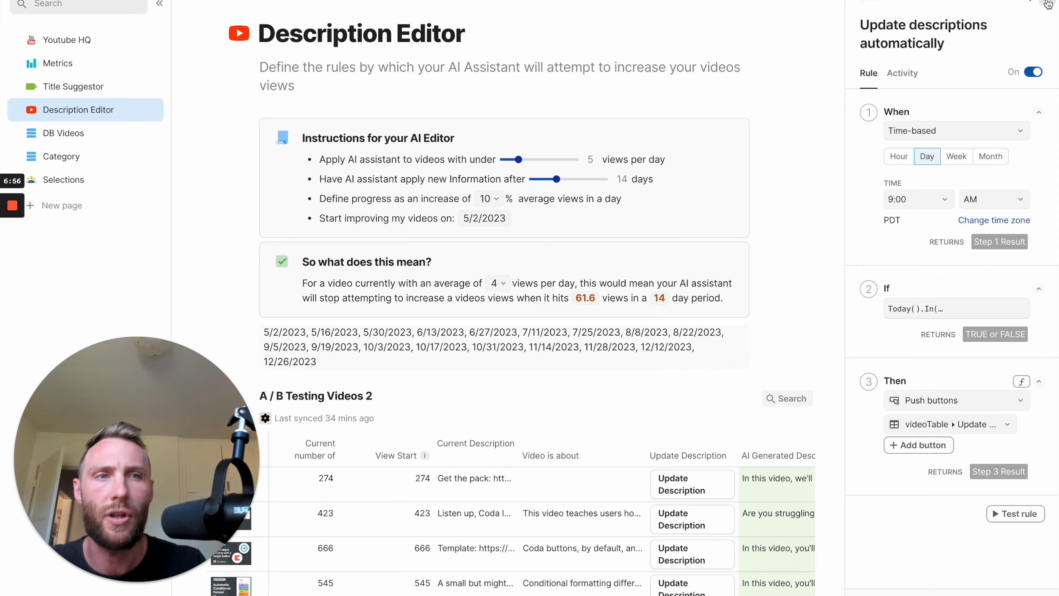
{"action": "left_click", "coordinate": [1047, 5]}
Insert a column after Video Title in the A / B Testing Videos 2 table and name it "AI Generated Title".
{"action": "scroll", "coordinate": [635, 401], "scroll_direction": "down", "scroll_amount": 3}
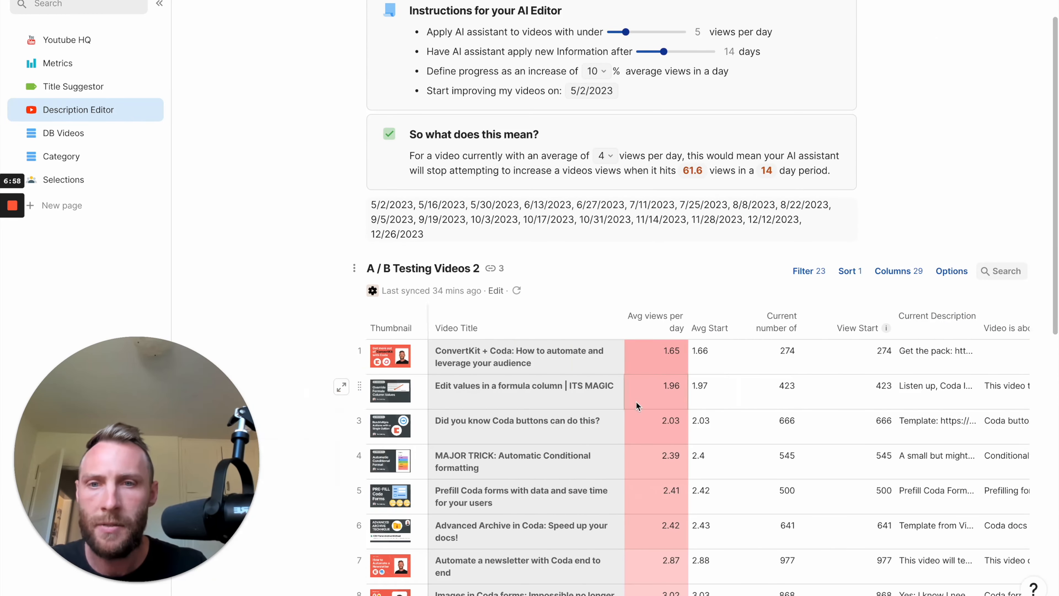
{"action": "left_click", "coordinate": [604, 329]}
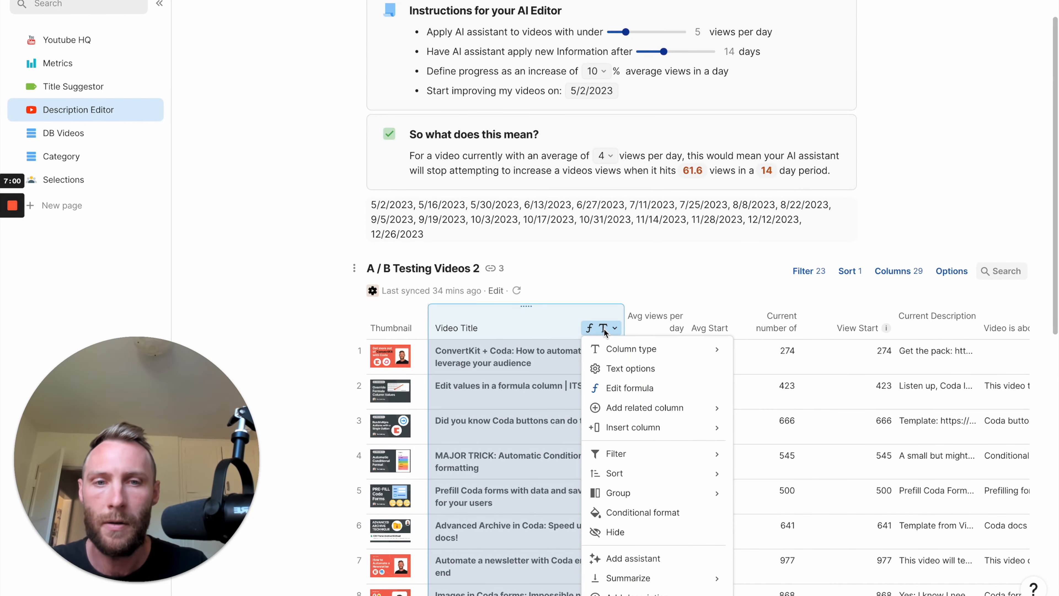
{"action": "mouse_move", "coordinate": [646, 434]}
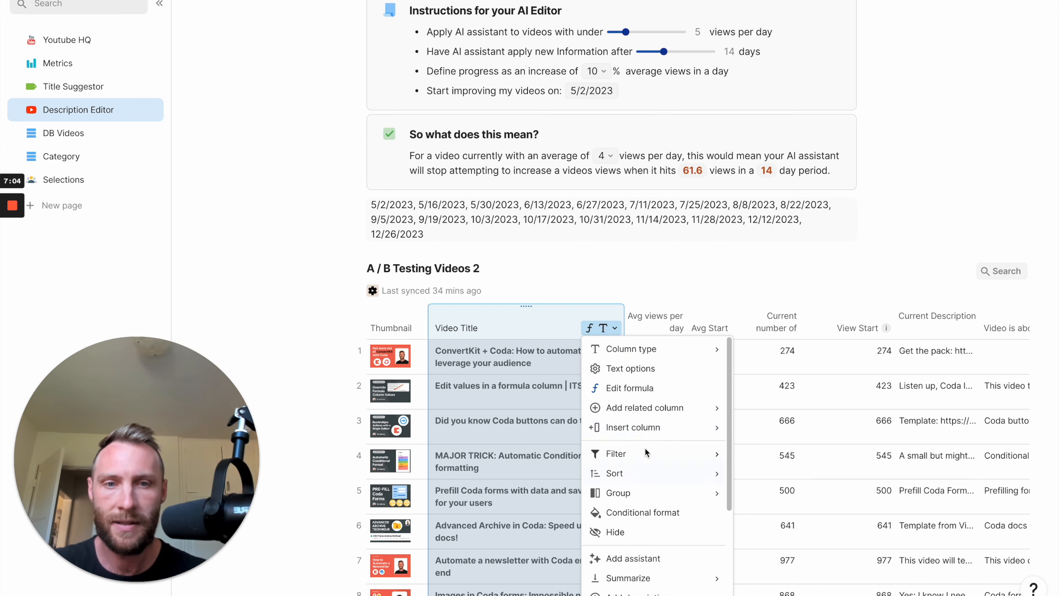
{"action": "left_click", "coordinate": [763, 446]}
{"action": "left_click", "coordinate": [659, 331]}
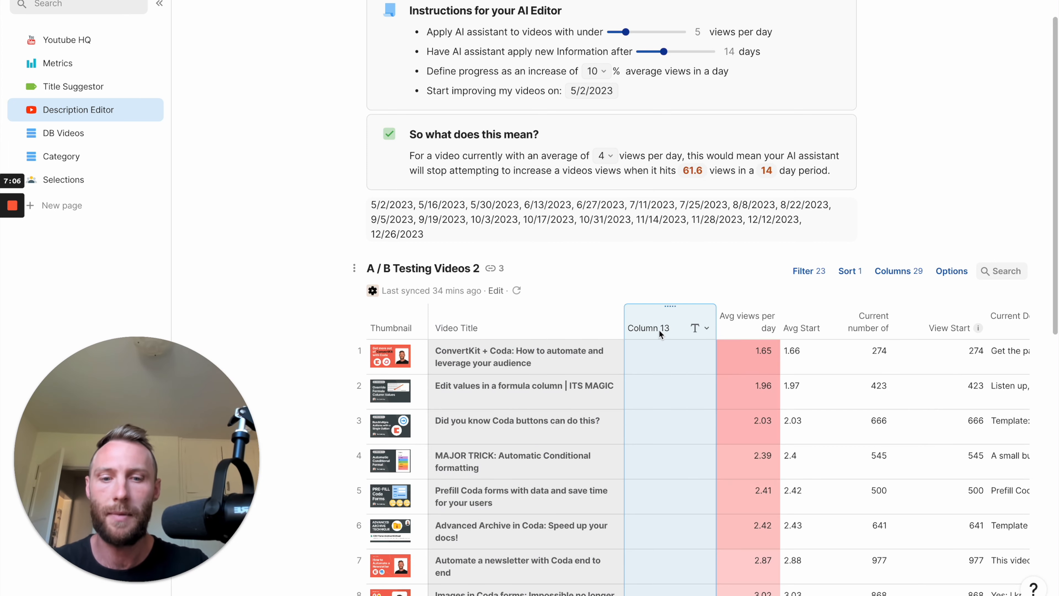
{"action": "type", "text": "AI Generated Title"}
{"action": "key", "text": "Return"}
Add an AI assistant to the AI Generated Title column and begin its prompt with "You are an expert Youtube title generator,".
{"action": "left_click", "coordinate": [707, 328]}
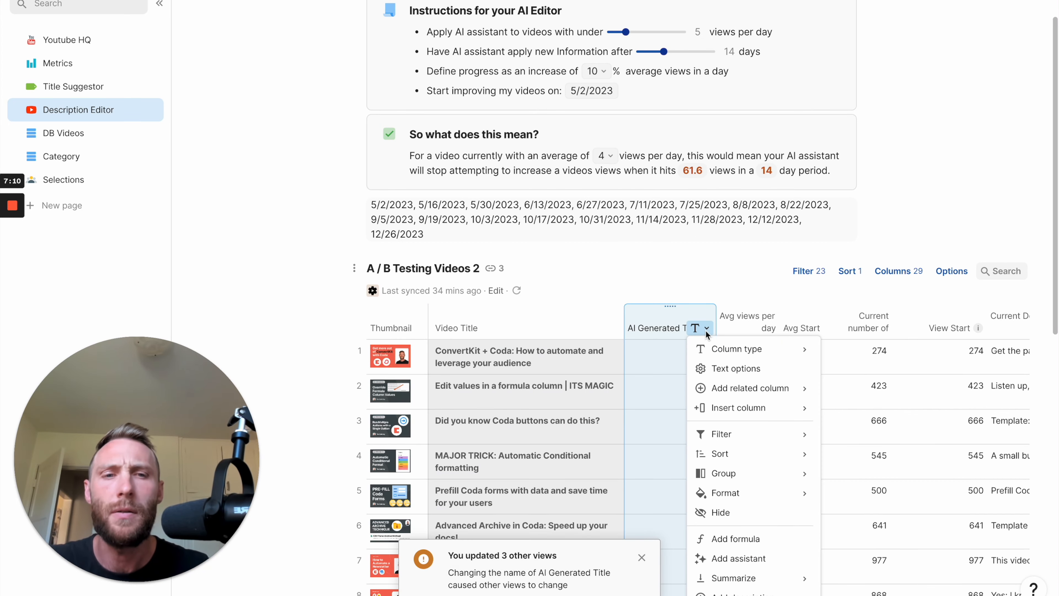
{"action": "left_click", "coordinate": [745, 563]}
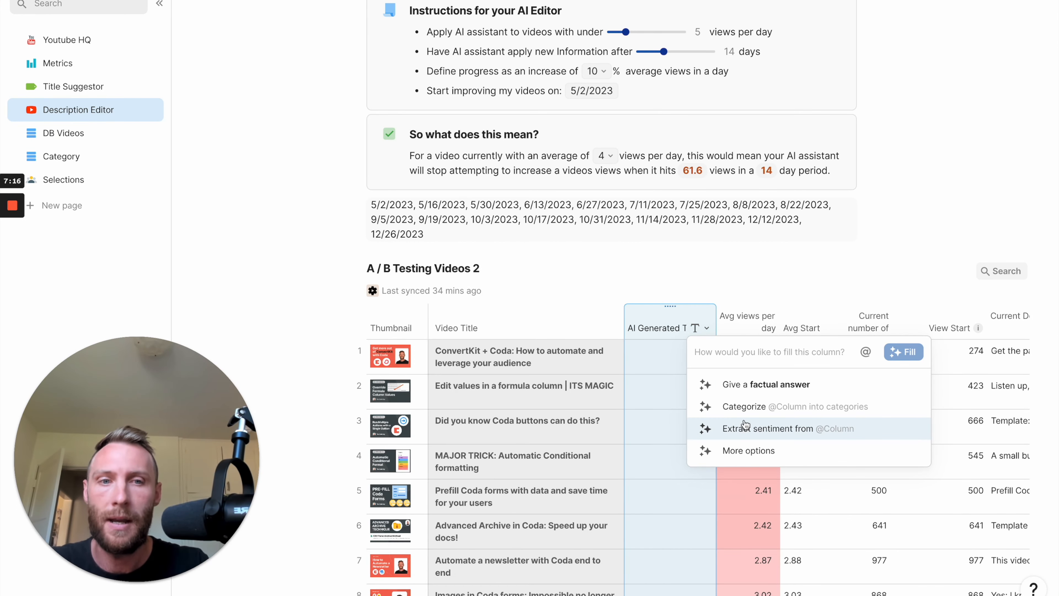
{"action": "type", "text": "You are an expert Youtub"}
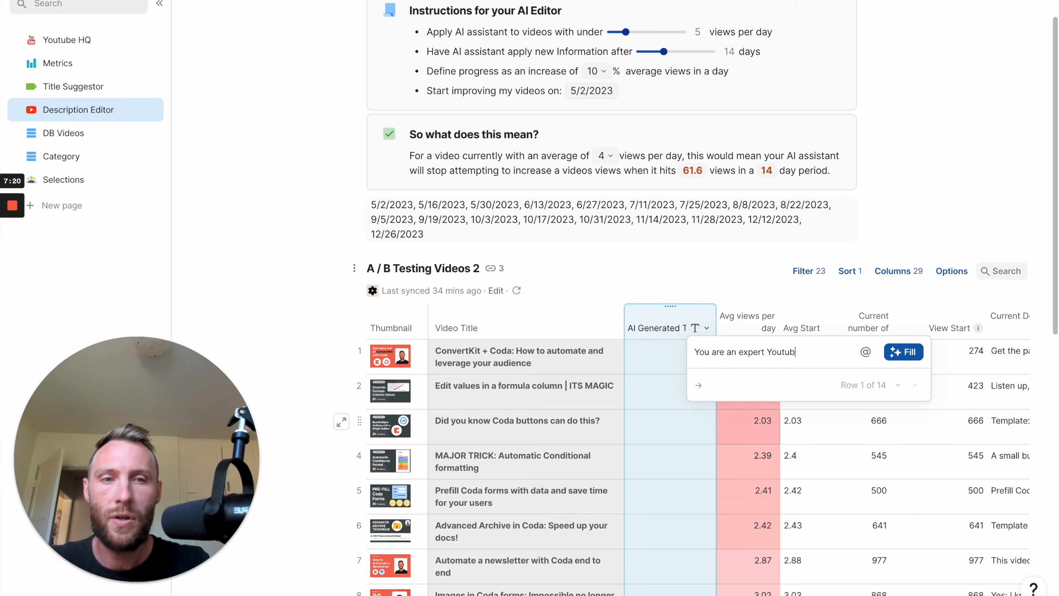
{"action": "type", "text": "e title generat"}
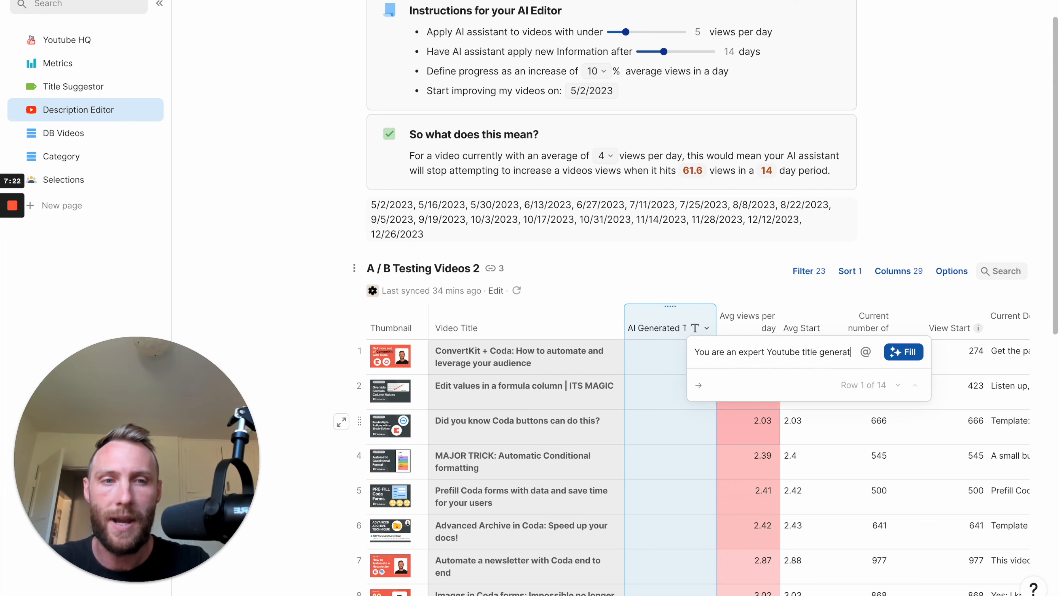
{"action": "type", "text": "or, you generate youtue t"}
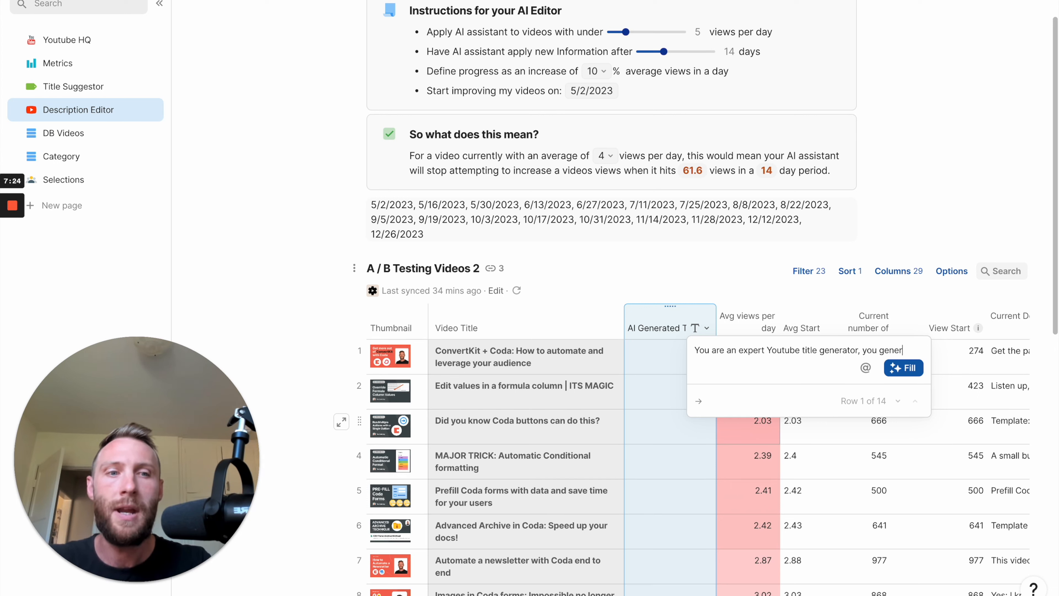
Continue the prompt with "you generate youtube titles that are catchy and cause interest and make people want to click.".
{"action": "key", "text": "BackSpace"}
{"action": "key", "text": "BackSpace"}
{"action": "key", "text": "BackSpace"}
{"action": "type", "text": "be titles"}
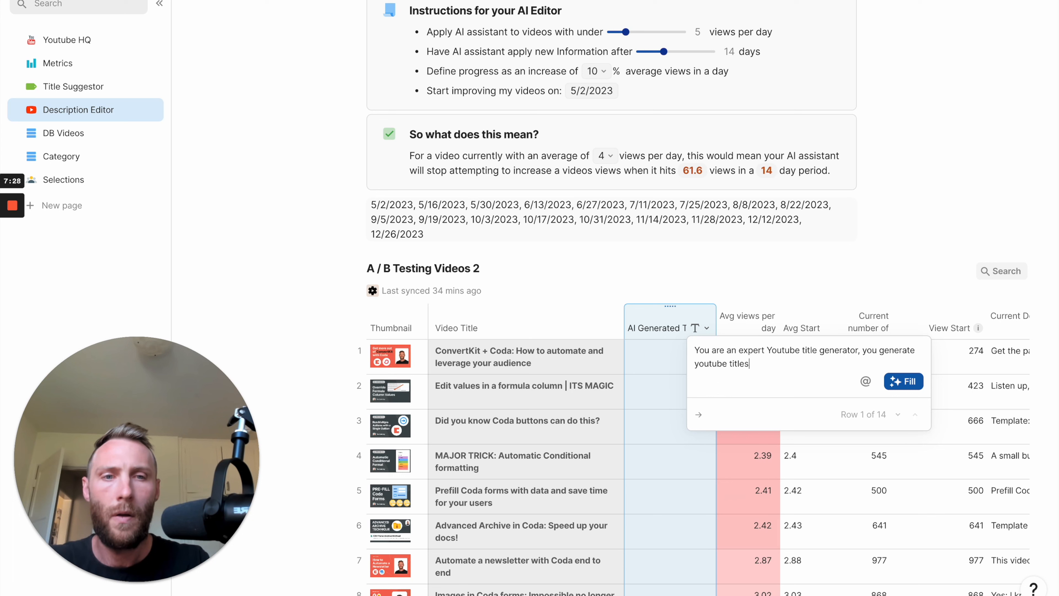
{"action": "type", "text": " that are catch"}
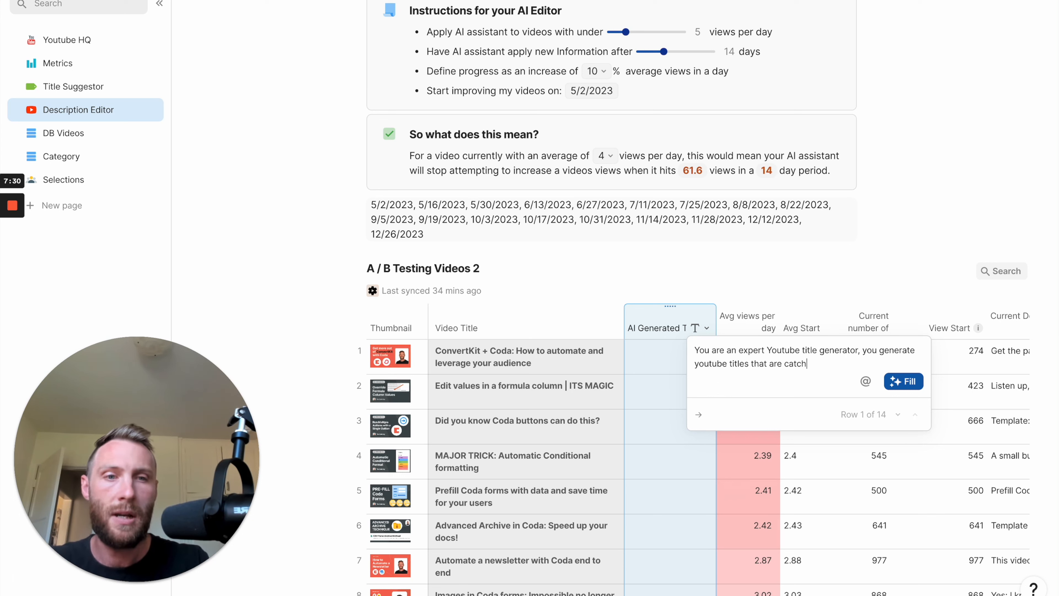
{"action": "type", "text": "y and cause peop"}
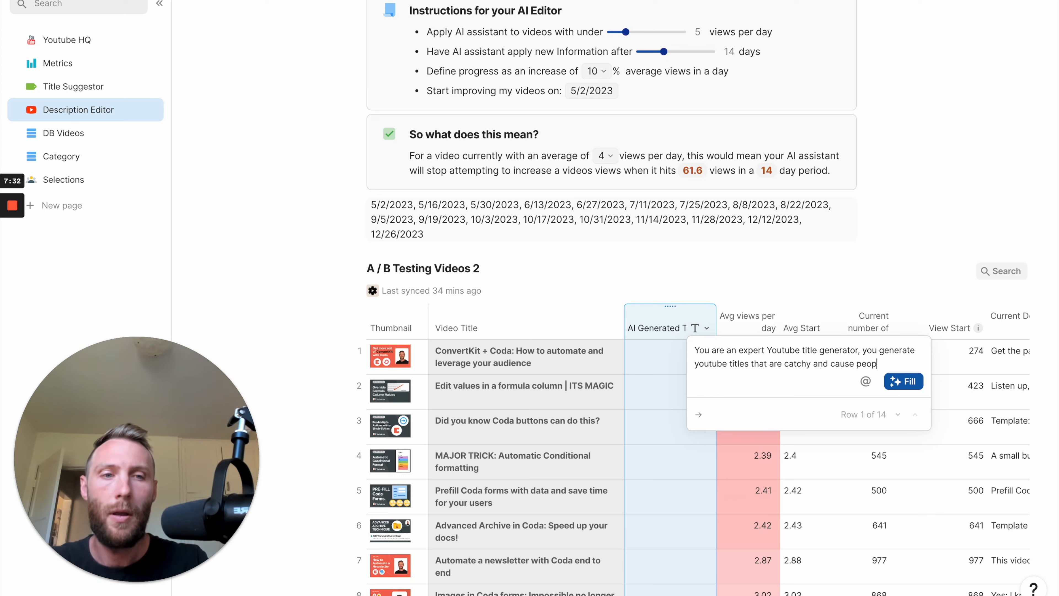
{"action": "key", "text": "BackSpace"}
{"action": "key", "text": "BackSpace"}
{"action": "key", "text": "BackSpace"}
{"action": "key", "text": "BackSpace"}
{"action": "type", "text": "interest and "}
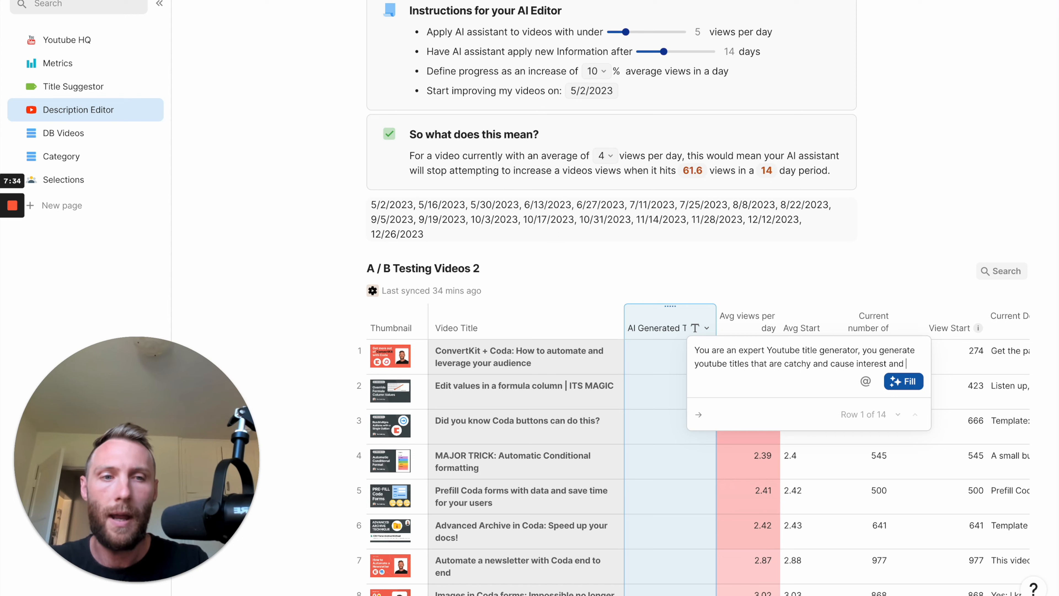
{"action": "type", "text": "make people want to"}
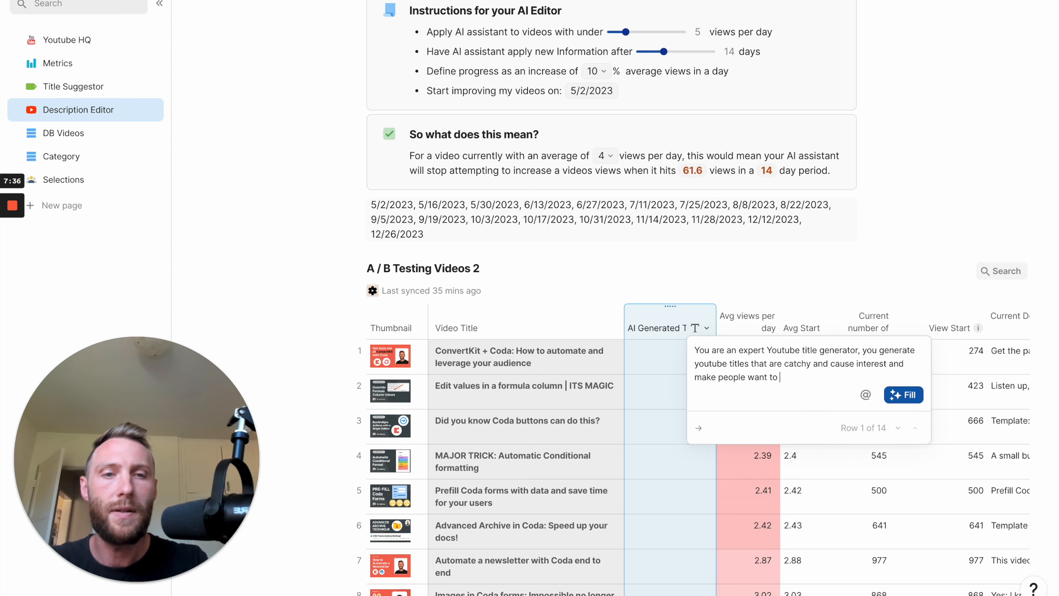
{"action": "type", "text": " click."}
Add a prompt paragraph reading "INSTRUCTIONS: Generate 10 new titles for a youtube video with the following information:".
{"action": "key", "text": "Return"}
{"action": "key", "text": "Return"}
{"action": "type", "text": "INSTURC"}
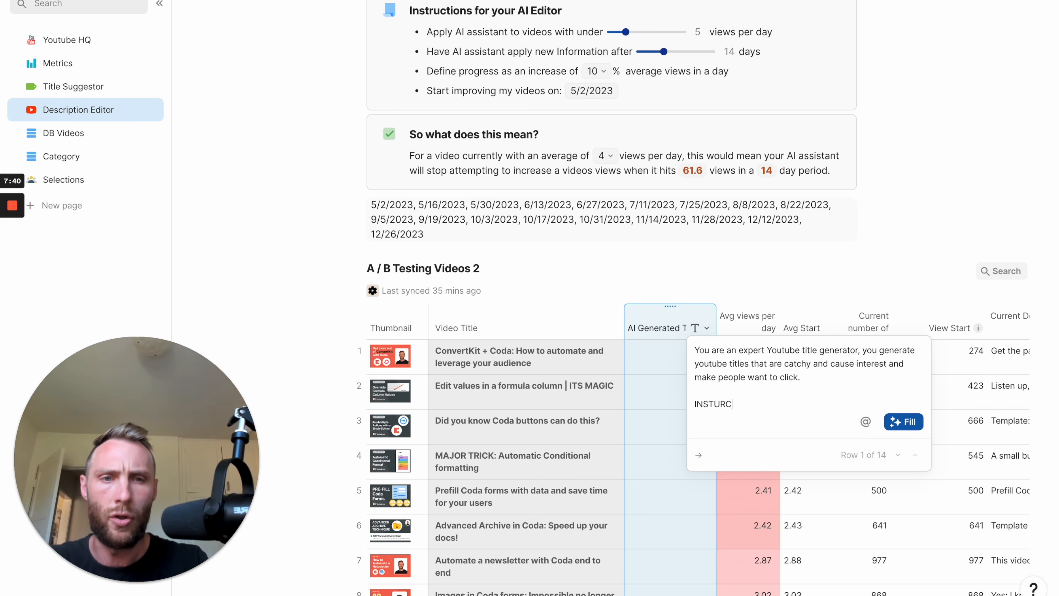
{"action": "key", "text": "BackSpace"}
{"action": "key", "text": "BackSpace"}
{"action": "key", "text": "BackSpace"}
{"action": "type", "text": "RUCTIONS:"}
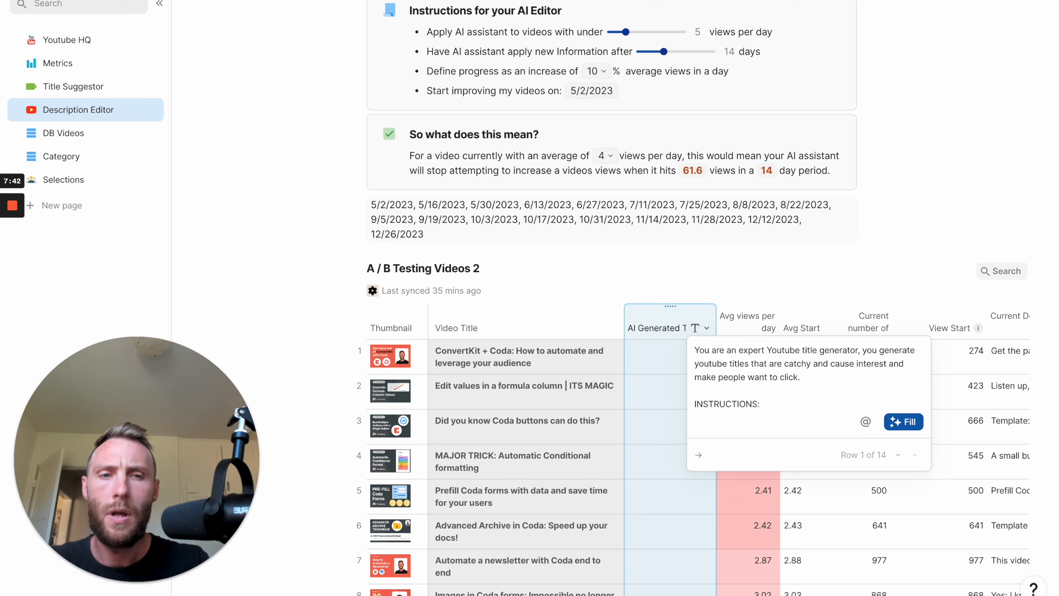
{"action": "type", "text": " Generate 10 new titles"}
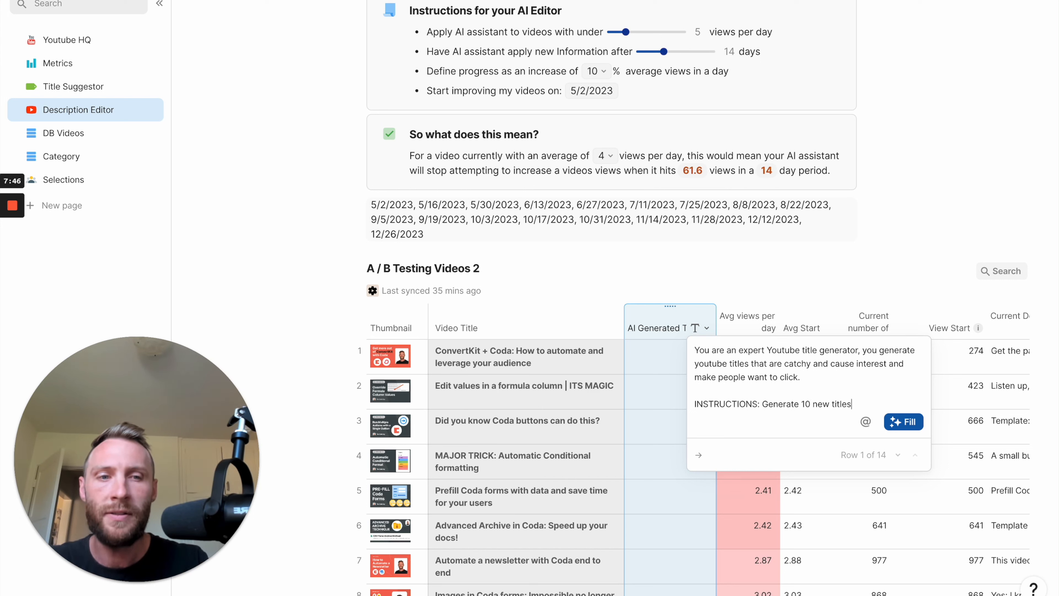
{"action": "type", "text": " for "}
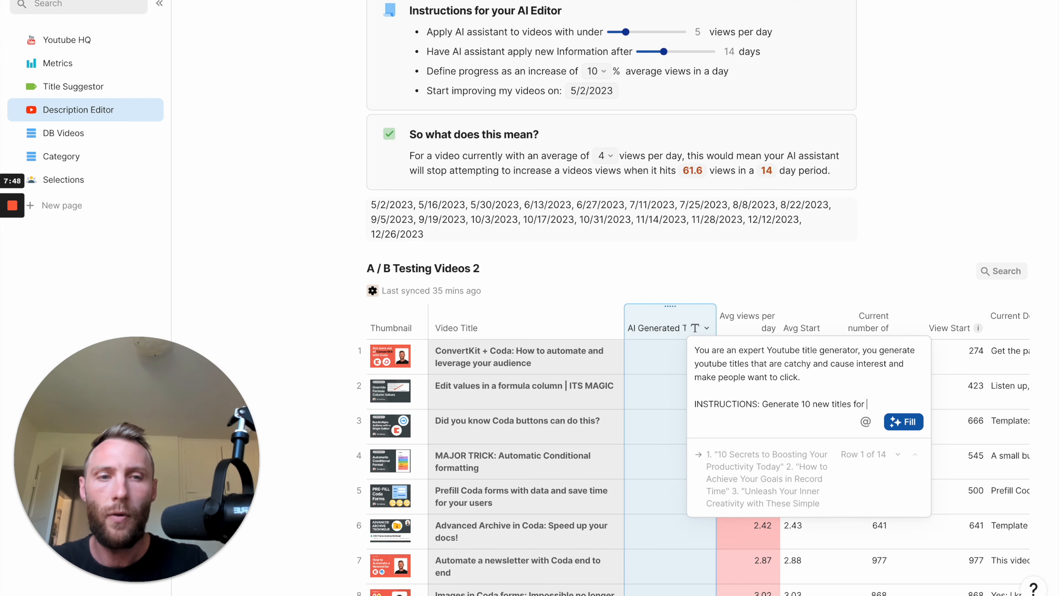
{"action": "type", "text": "a youtub"}
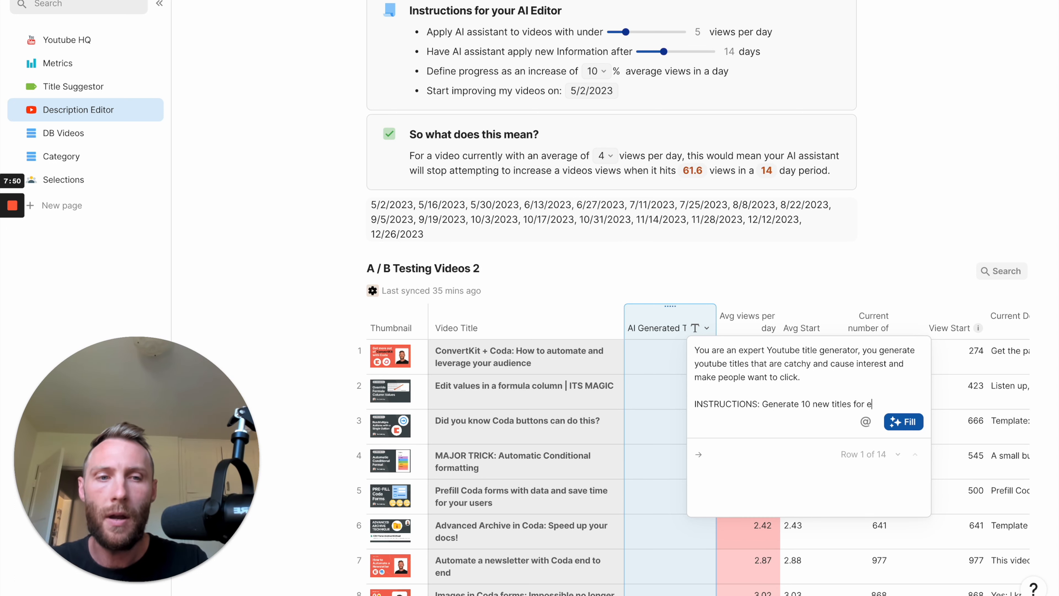
{"action": "type", "text": "e video with the following"}
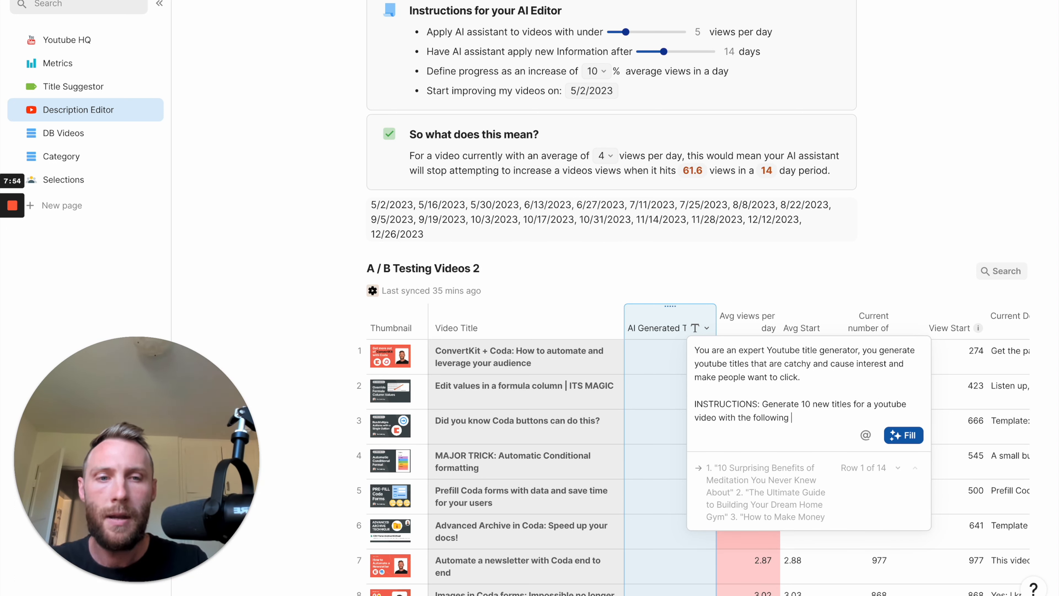
{"action": "type", "text": " information"}
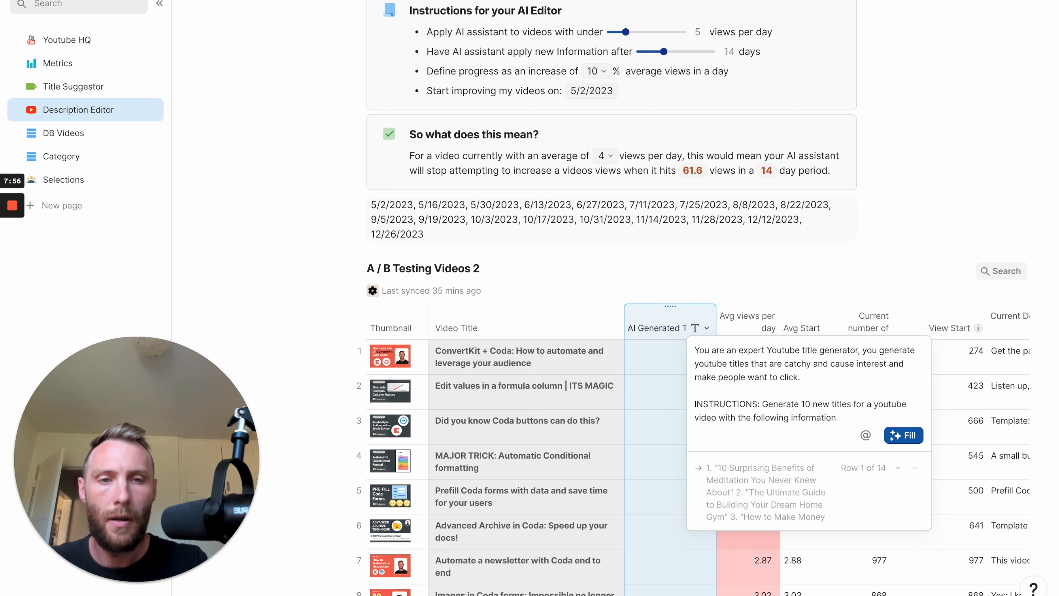
{"action": "type", "text": ":"}
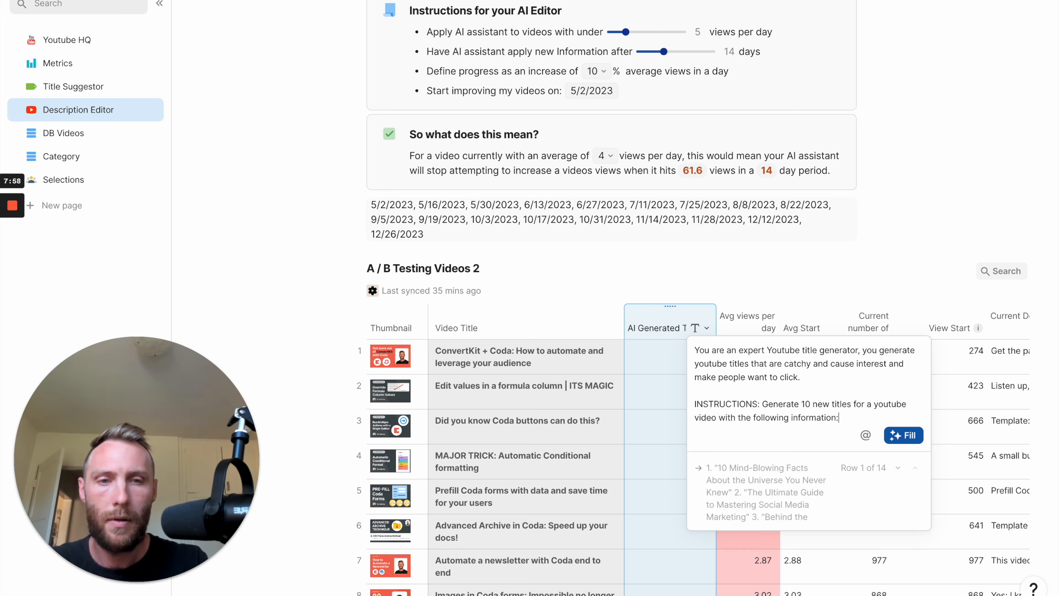
Add a "CURRENT TITLE" line to the prompt with a reference to the Video Title column.
{"action": "key", "text": "Return"}
{"action": "key", "text": "Return"}
{"action": "type", "text": "CUR"}
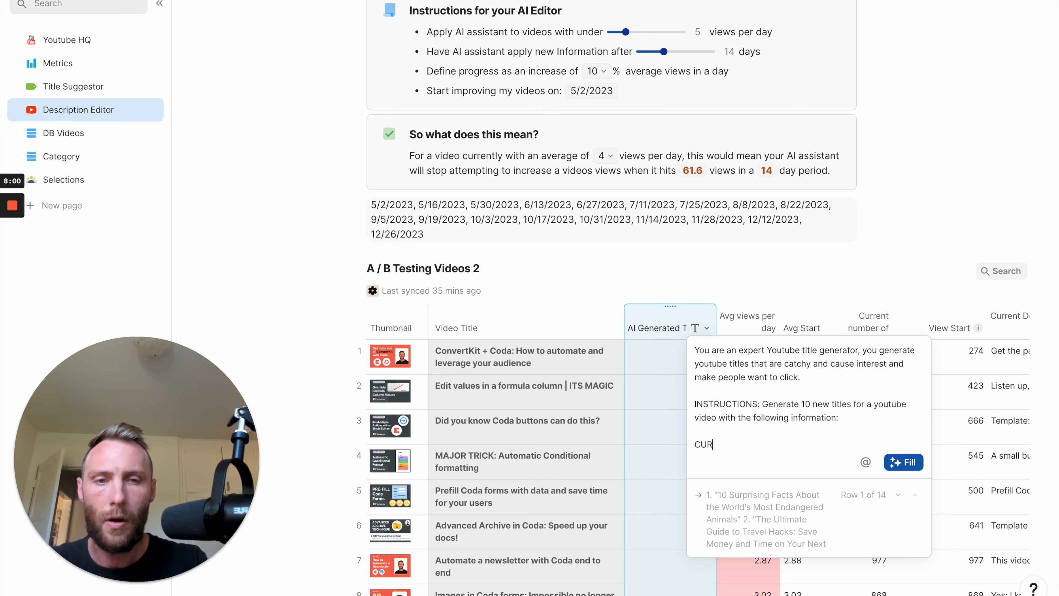
{"action": "type", "text": "RENT TITLE"}
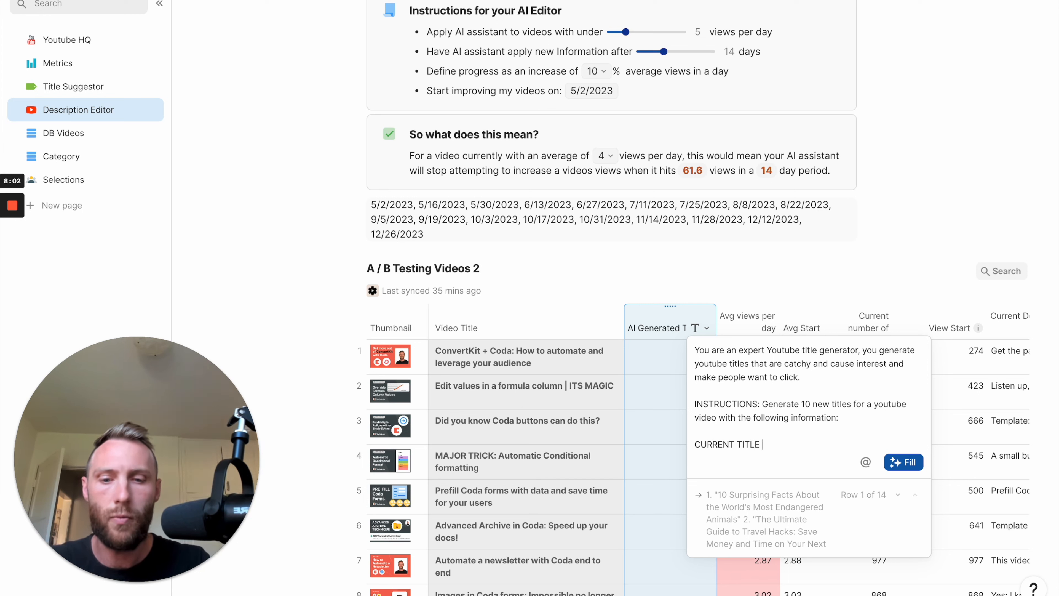
{"action": "type", "text": " @"}
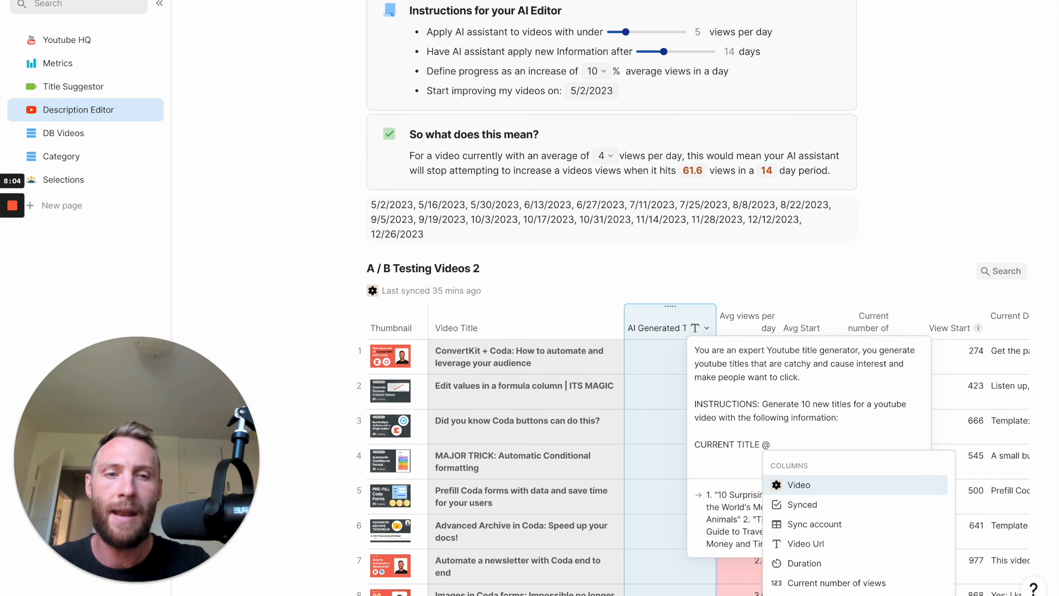
{"action": "type", "text": "vid"}
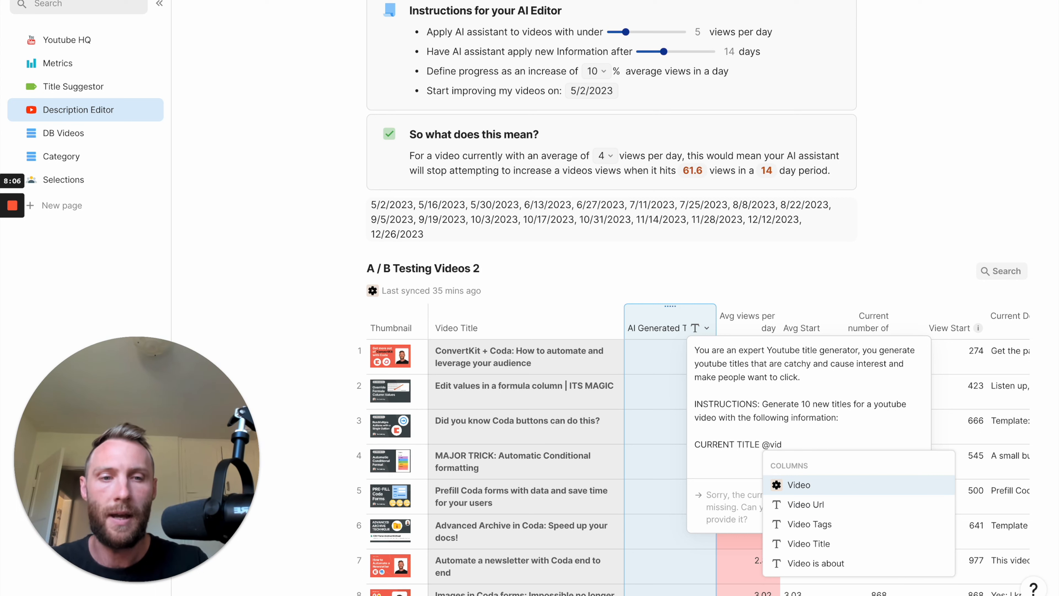
{"action": "key", "text": "Down"}
{"action": "key", "text": "Down"}
{"action": "key", "text": "Down"}
{"action": "key", "text": "Return"}
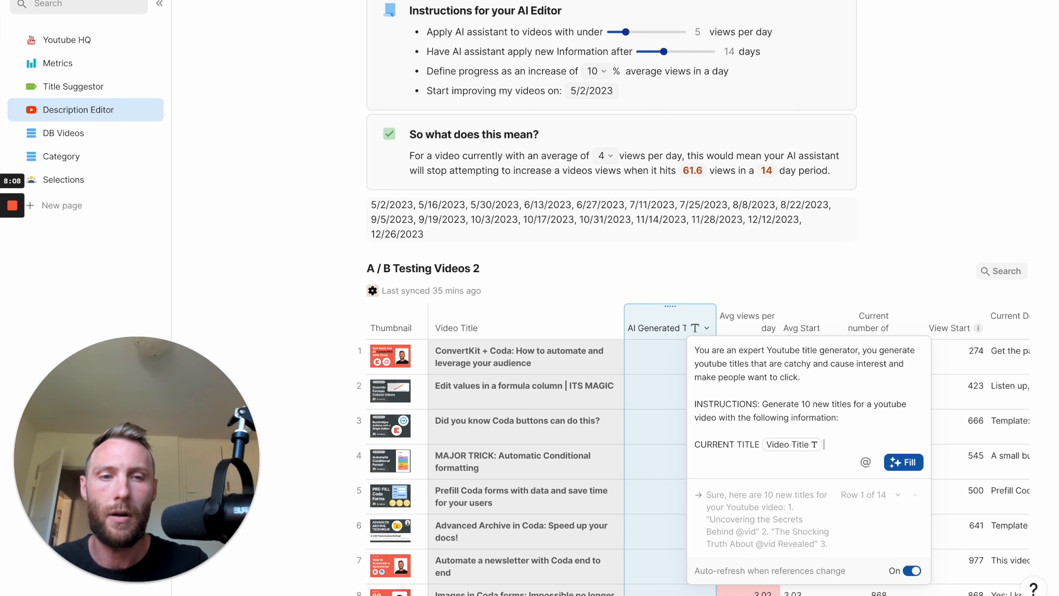
Add a "VIDEO IS ABOUT:" line to the prompt with a reference to the Video is about column.
{"action": "key", "text": "Return"}
{"action": "type", "text": "VIDEO IS ABOUT:"}
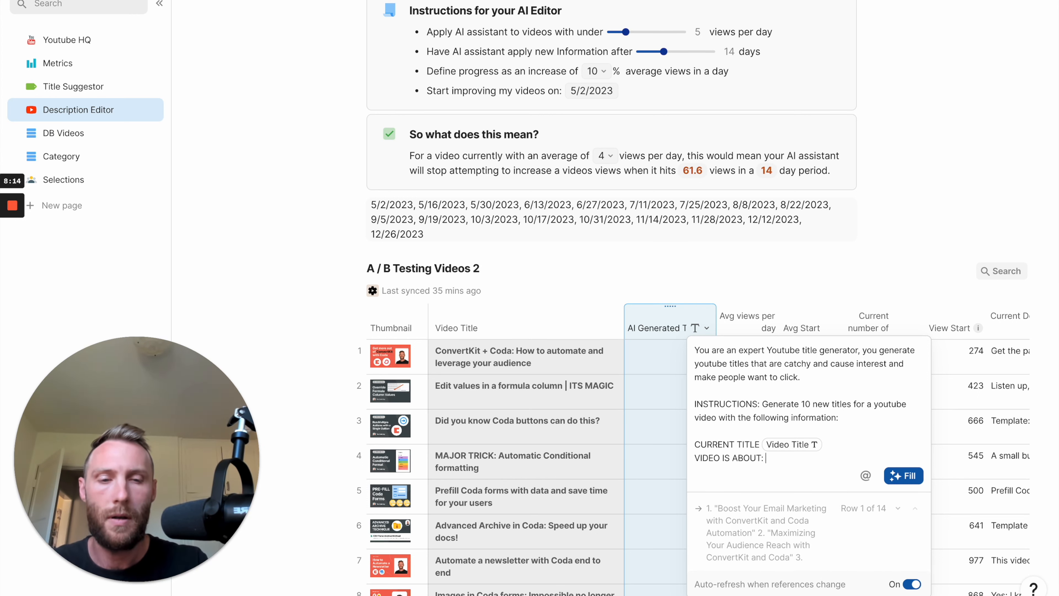
{"action": "type", "text": " @vi"}
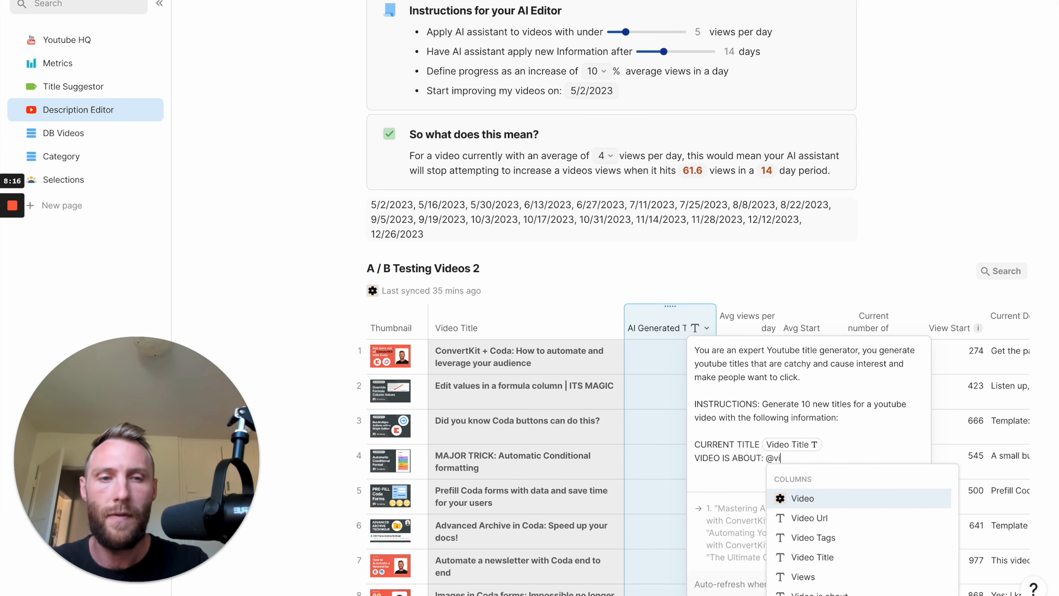
{"action": "type", "text": "e"}
{"action": "left_click", "coordinate": [744, 417]}
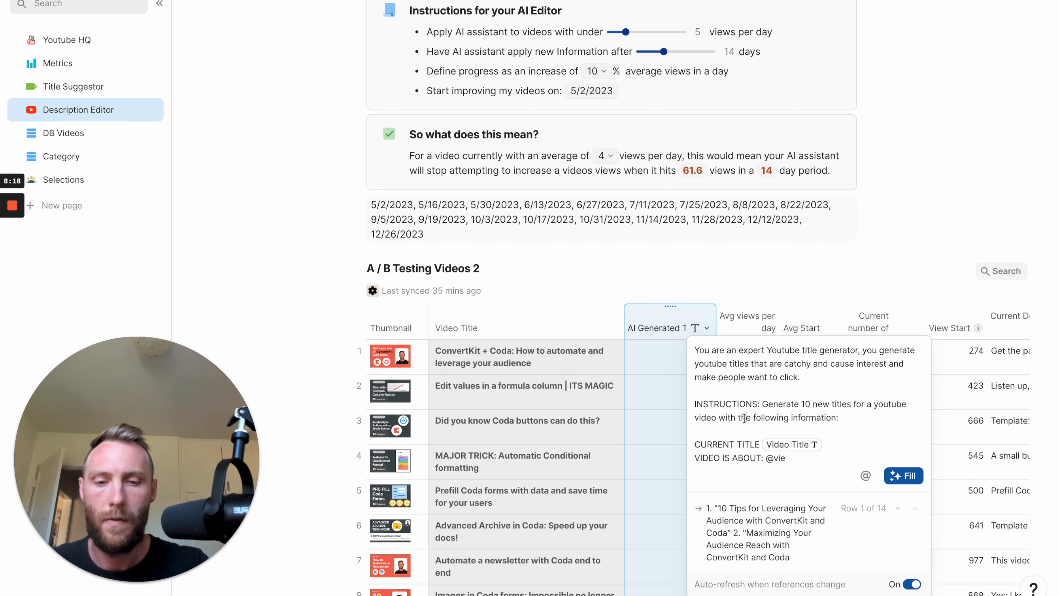
{"action": "key", "text": "BackSpace"}
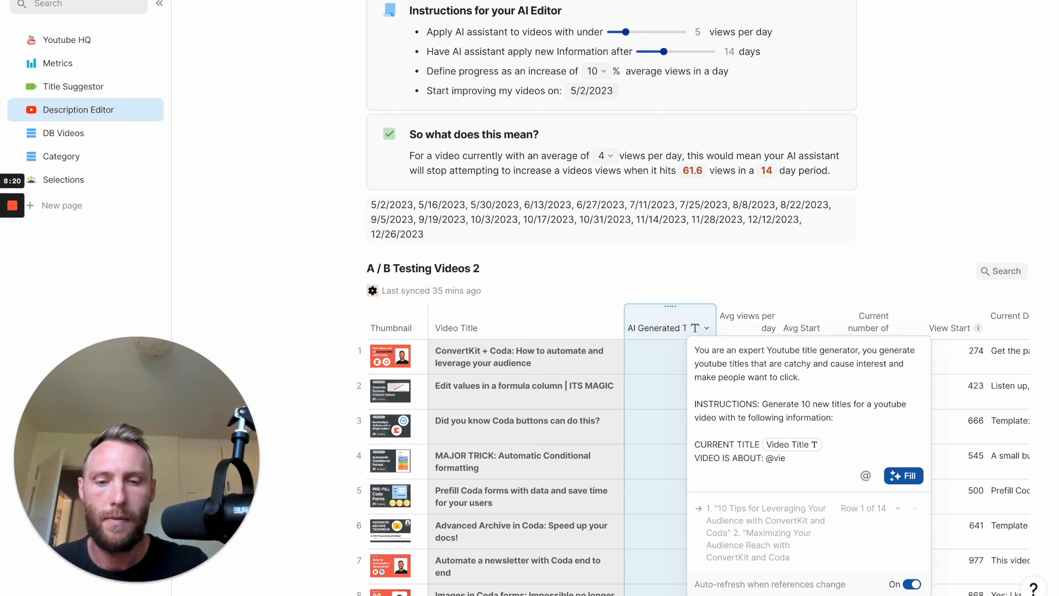
{"action": "type", "text": "h"}
{"action": "left_click", "coordinate": [788, 455]}
{"action": "key", "text": "BackSpace"}
{"action": "type", "text": "de"}
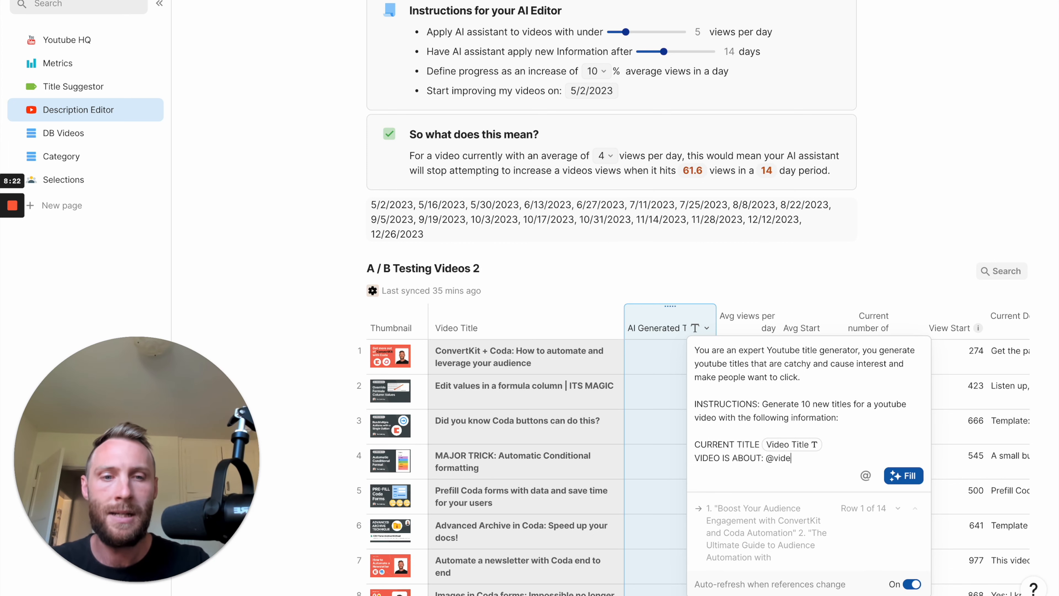
{"action": "key", "text": "BackSpace"}
{"action": "key", "text": "BackSpace"}
{"action": "key", "text": "BackSpace"}
{"action": "key", "text": "BackSpace"}
{"action": "key", "text": "BackSpace"}
{"action": "type", "text": "@vid"}
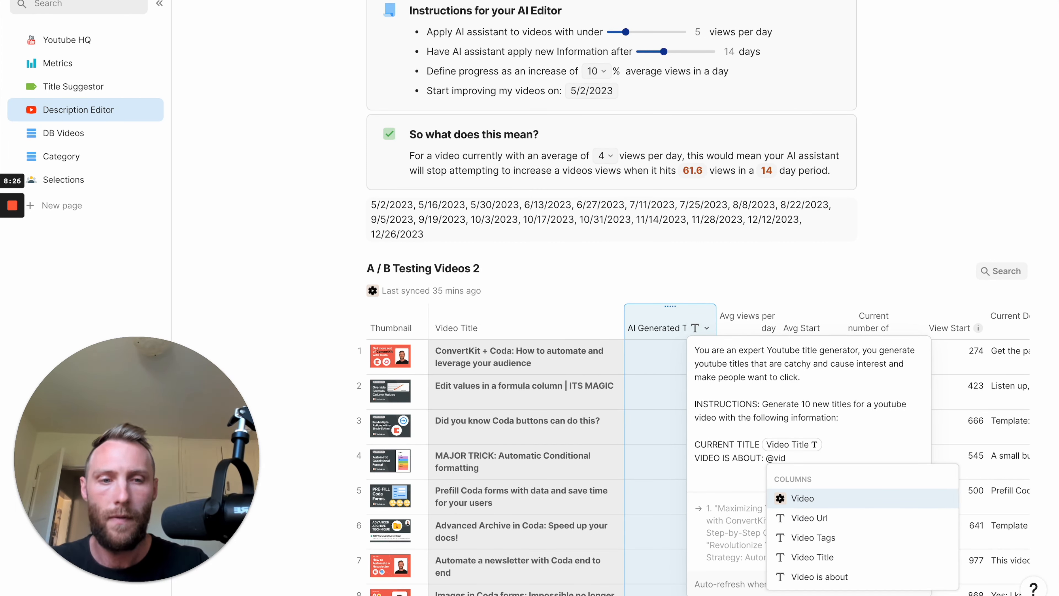
{"action": "key", "text": "Down"}
{"action": "key", "text": "Down"}
{"action": "key", "text": "Down"}
{"action": "key", "text": "Down"}
{"action": "key", "text": "Return"}
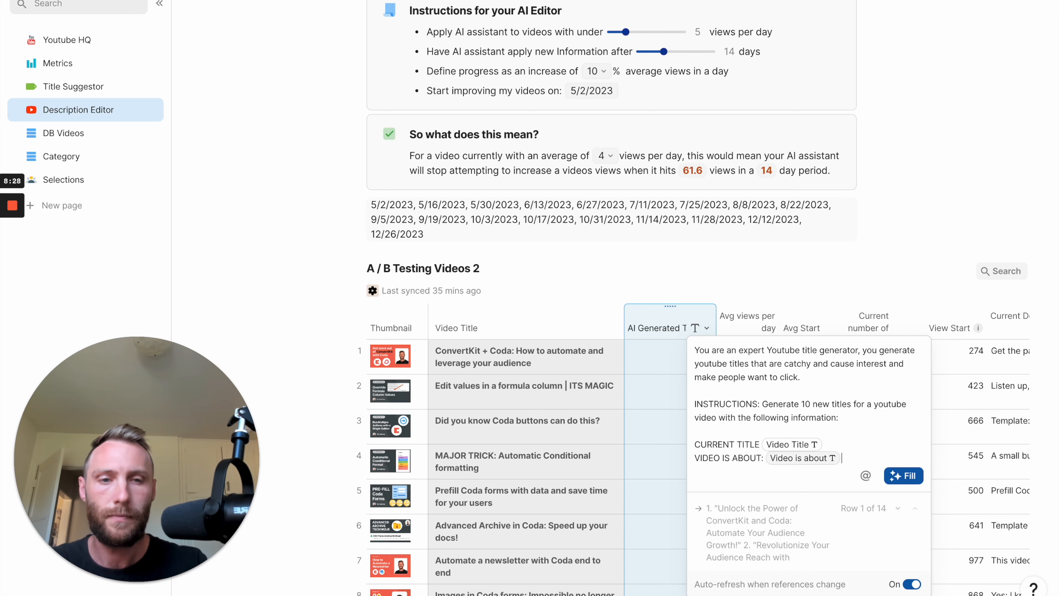
End the prompt with "Include only the video title with now quotes, and output each example with a linebreak inbetween".
{"action": "key", "text": "Return"}
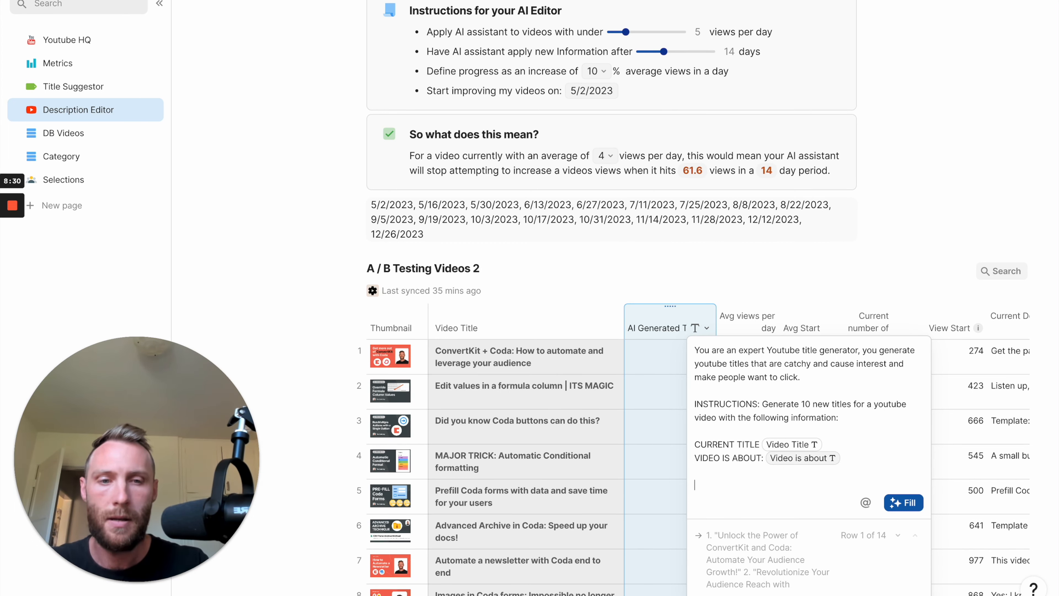
{"action": "type", "text": "Include only the"}
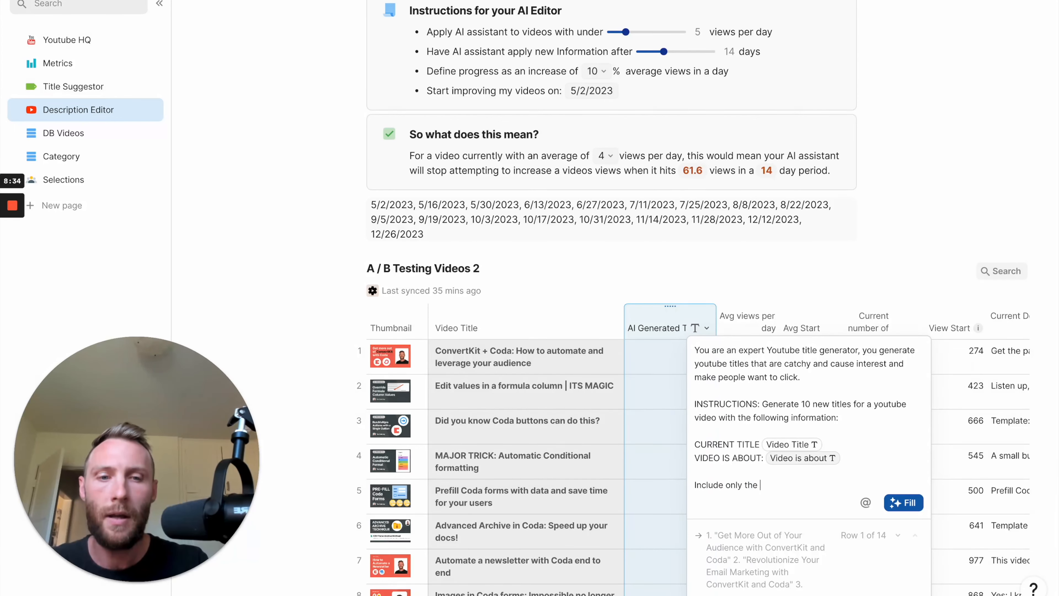
{"action": "type", "text": " video title with now quotes, and output each example with"}
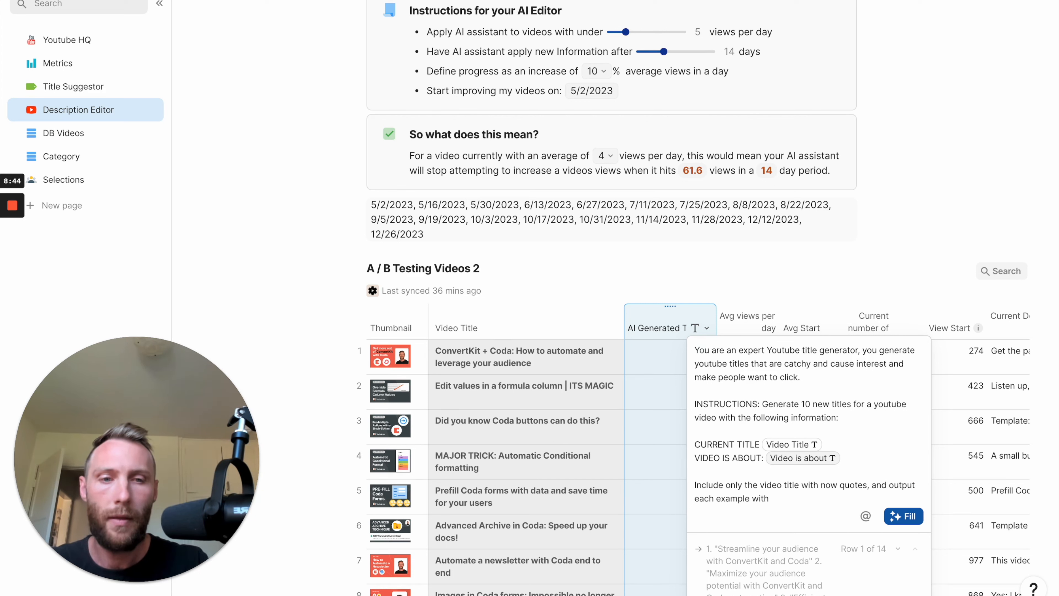
{"action": "key", "text": "BackSpace"}
{"action": "key", "text": "BackSpace"}
{"action": "key", "text": "BackSpace"}
{"action": "key", "text": "BackSpace"}
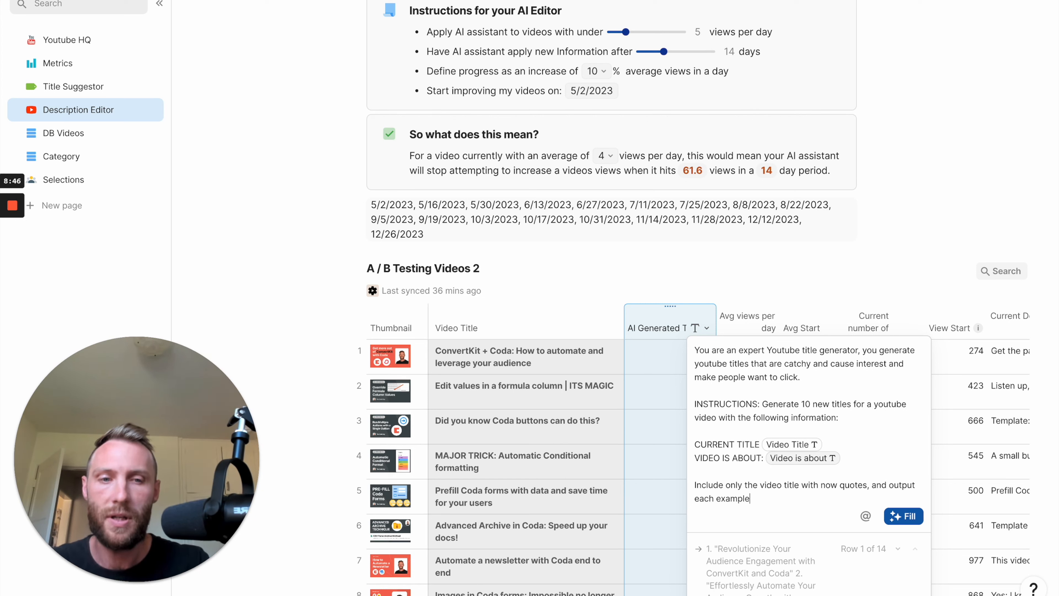
{"action": "type", "text": "ith a linebreak inbetween"}
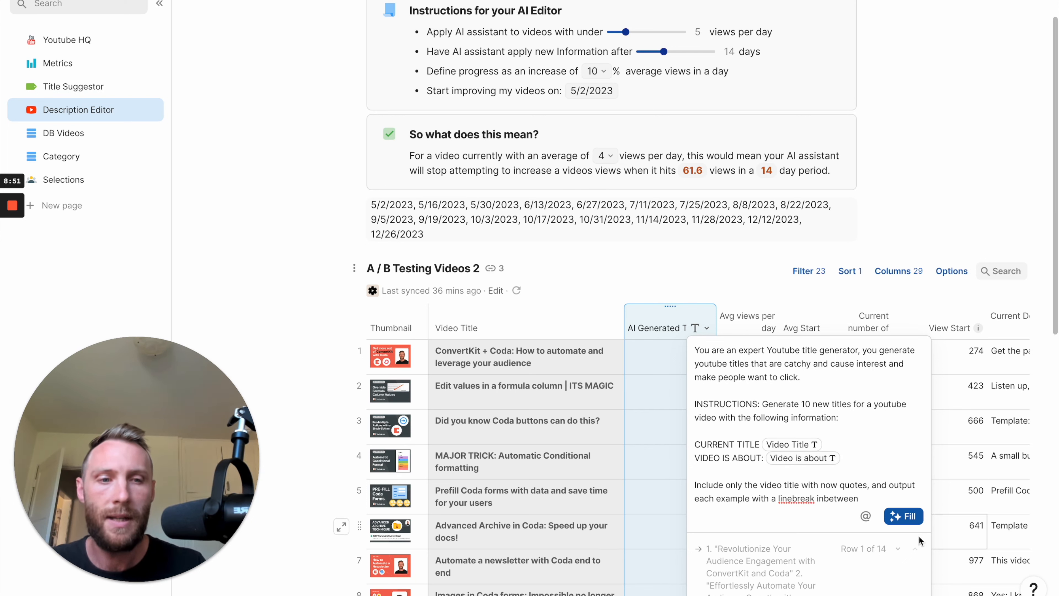
Fill the AI Generated Title column from the prompt and close the prompt editor, keeping the column.
{"action": "left_click", "coordinate": [903, 516]}
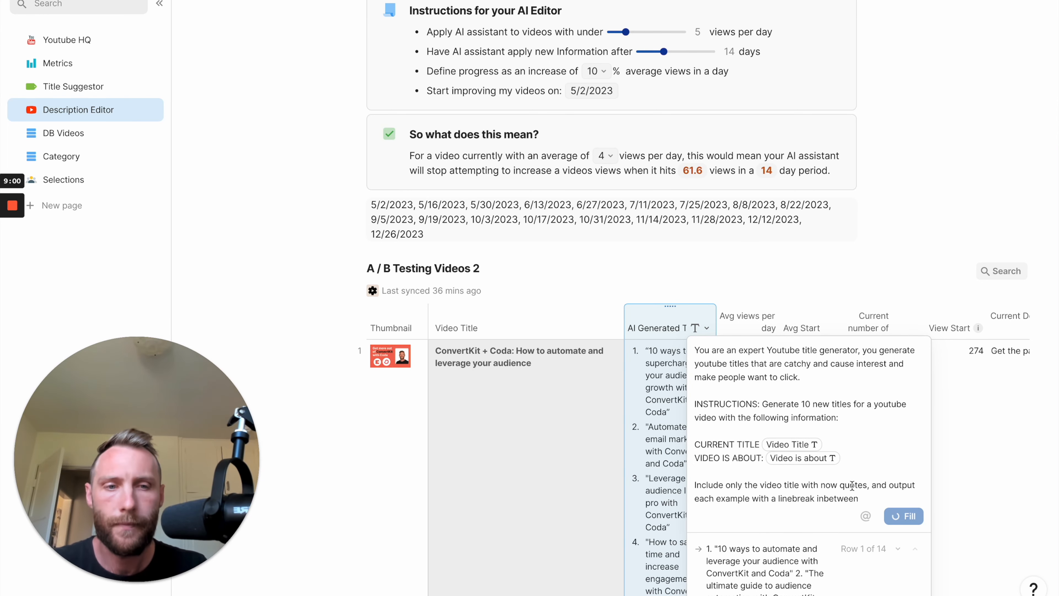
{"action": "key", "text": "BackSpace"}
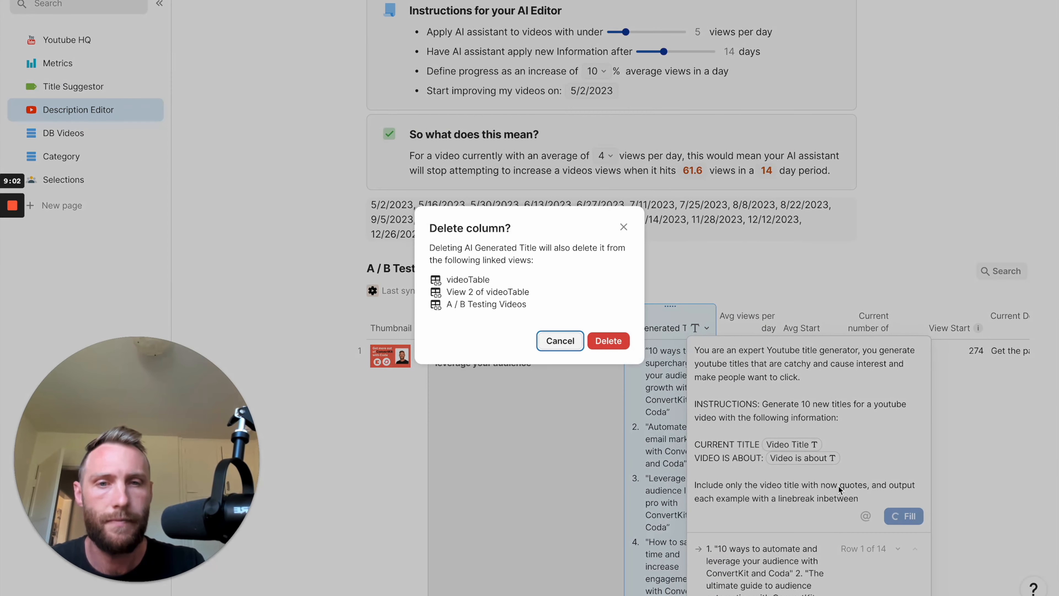
{"action": "left_click", "coordinate": [570, 345]}
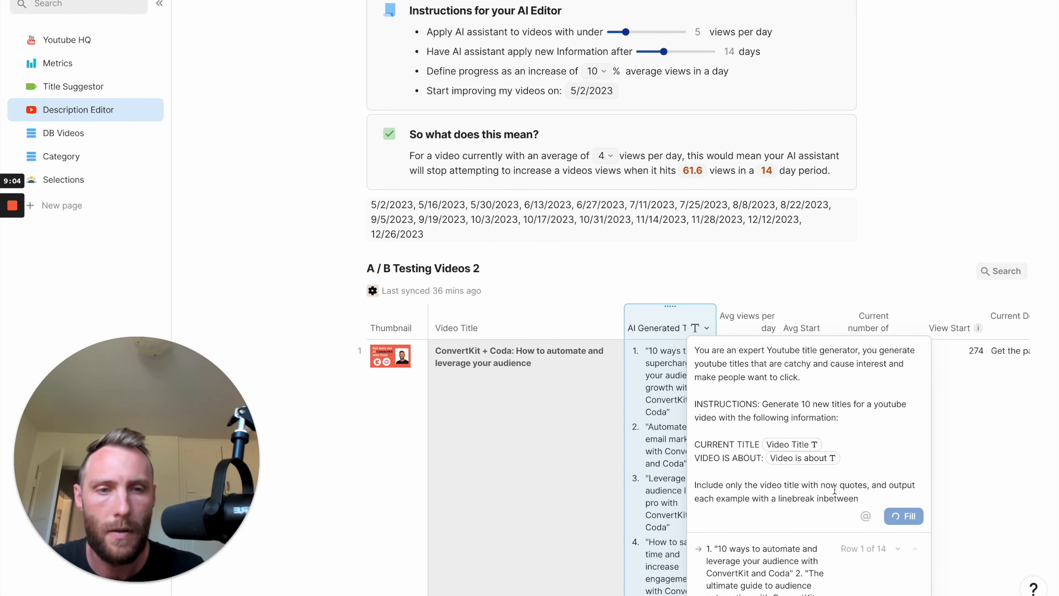
{"action": "left_click", "coordinate": [543, 423]}
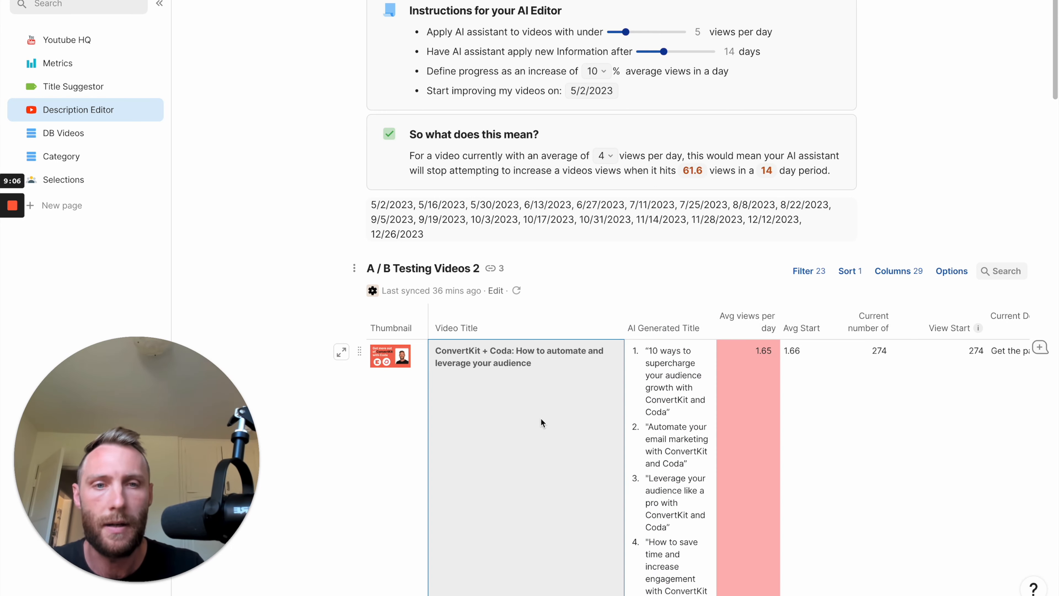
Widen the AI Generated Title column to about three times its width and look through the generated titles.
{"action": "scroll", "coordinate": [542, 423], "scroll_direction": "down", "scroll_amount": 4}
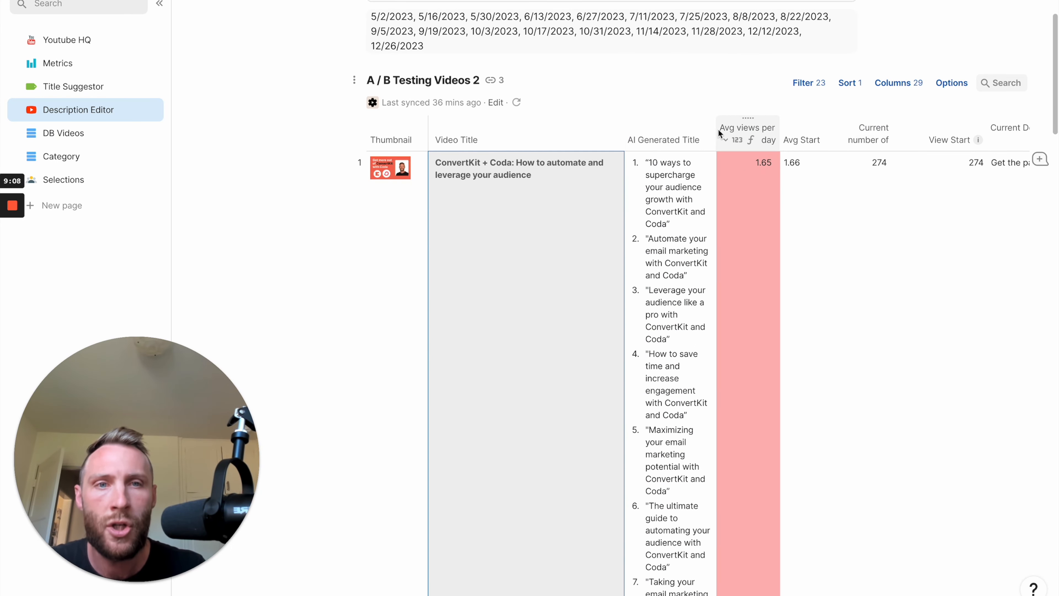
{"action": "left_click_drag", "start_coordinate": [713, 129], "coordinate": [888, 129]}
{"action": "scroll", "coordinate": [741, 240], "scroll_direction": "down", "scroll_amount": 10}
{"action": "scroll", "coordinate": [742, 240], "scroll_direction": "down", "scroll_amount": 5}
{"action": "scroll", "coordinate": [741, 240], "scroll_direction": "up", "scroll_amount": 12}
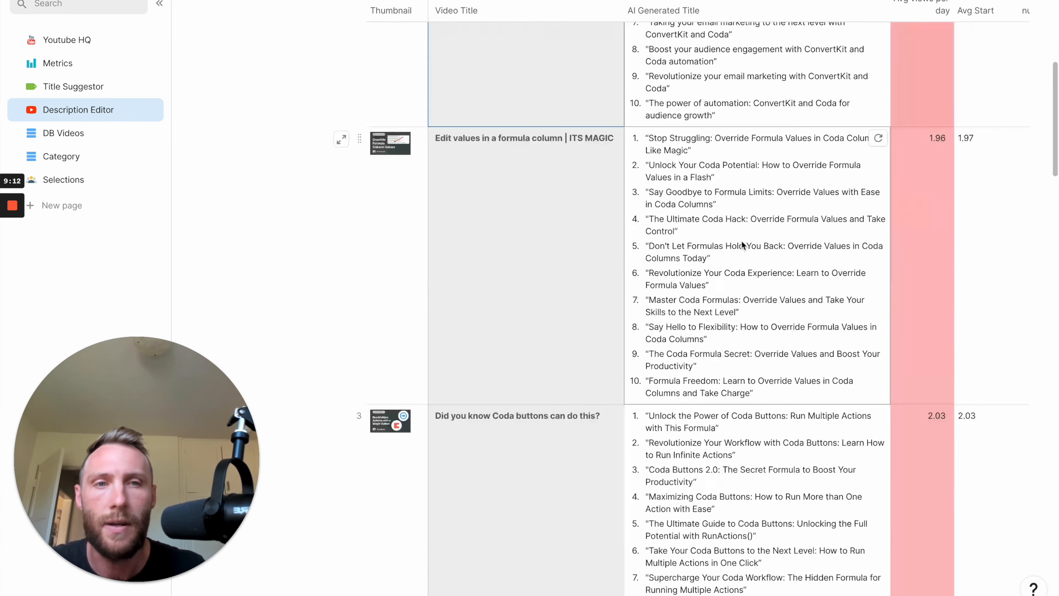
Extend the AI Generated Title column's prompt with the sentence "Dont include any numbers either, just the title name".
{"action": "left_click", "coordinate": [729, 135]}
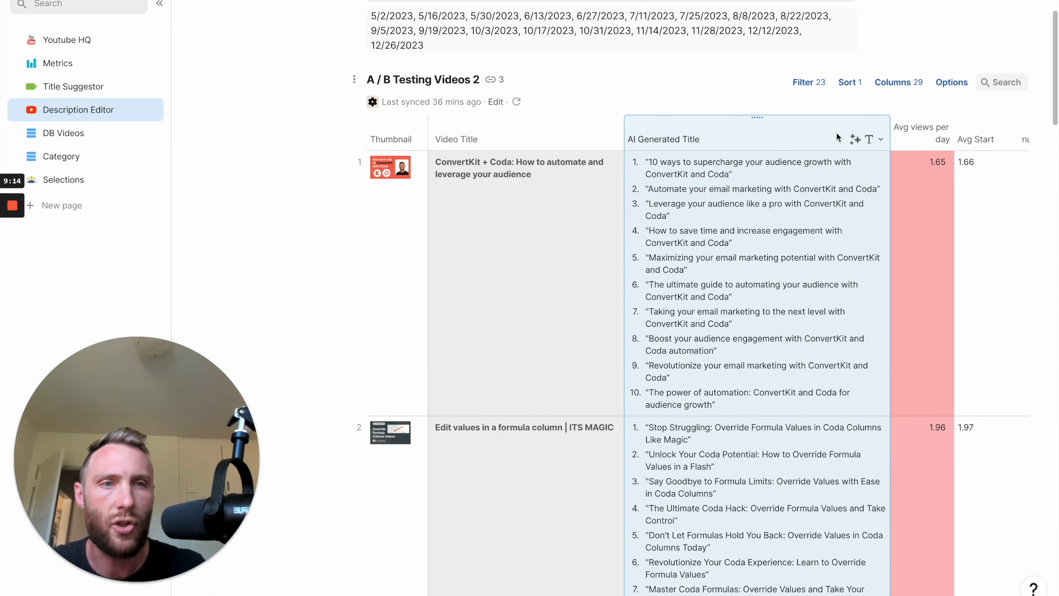
{"action": "left_click", "coordinate": [879, 139]}
{"action": "left_click", "coordinate": [888, 195]}
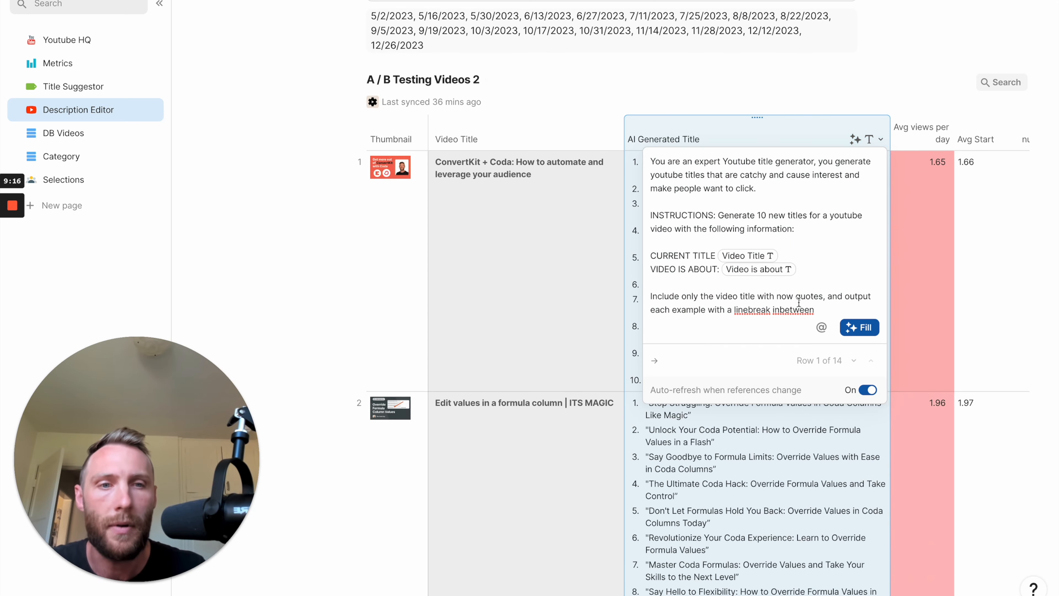
{"action": "left_click", "coordinate": [824, 306]}
{"action": "type", "text": "."}
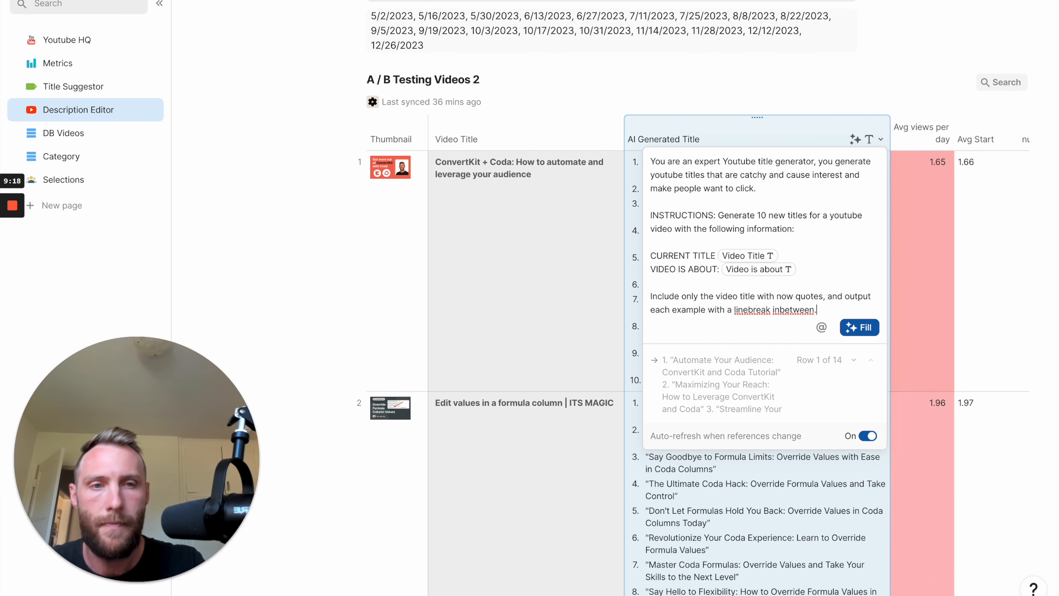
{"action": "type", "text": "  Dont include any numbers we"}
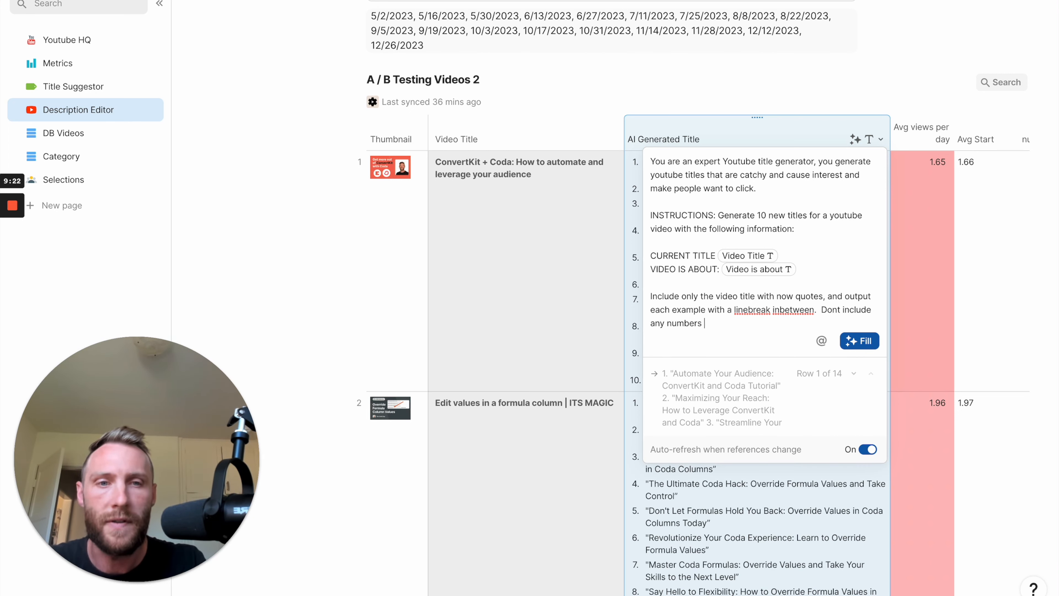
{"action": "key", "text": "BackSpace"}
{"action": "key", "text": "BackSpace"}
{"action": "type", "text": "either, jus"}
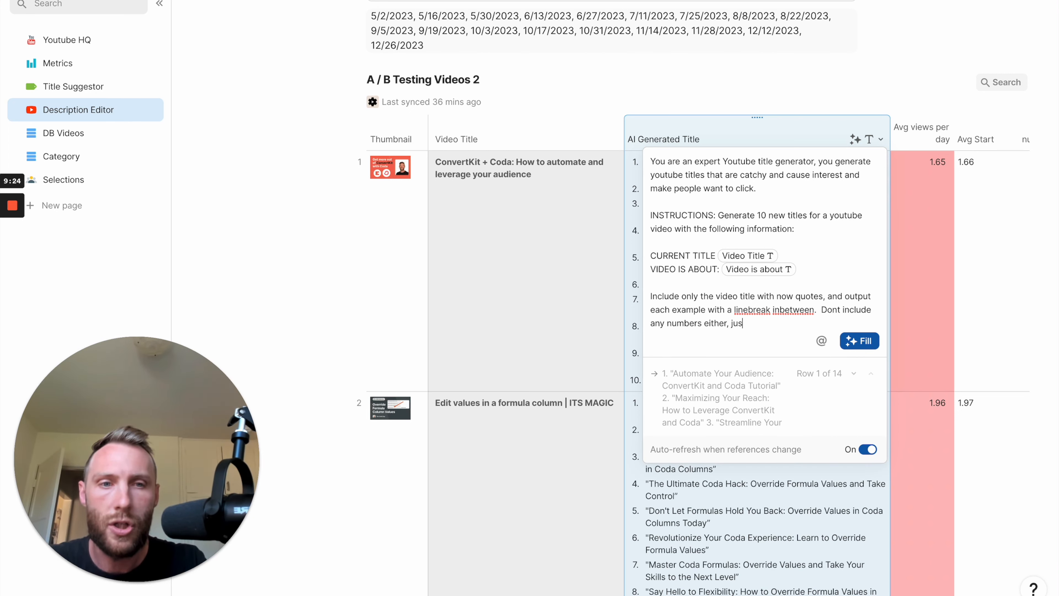
{"action": "type", "text": "t the title name"}
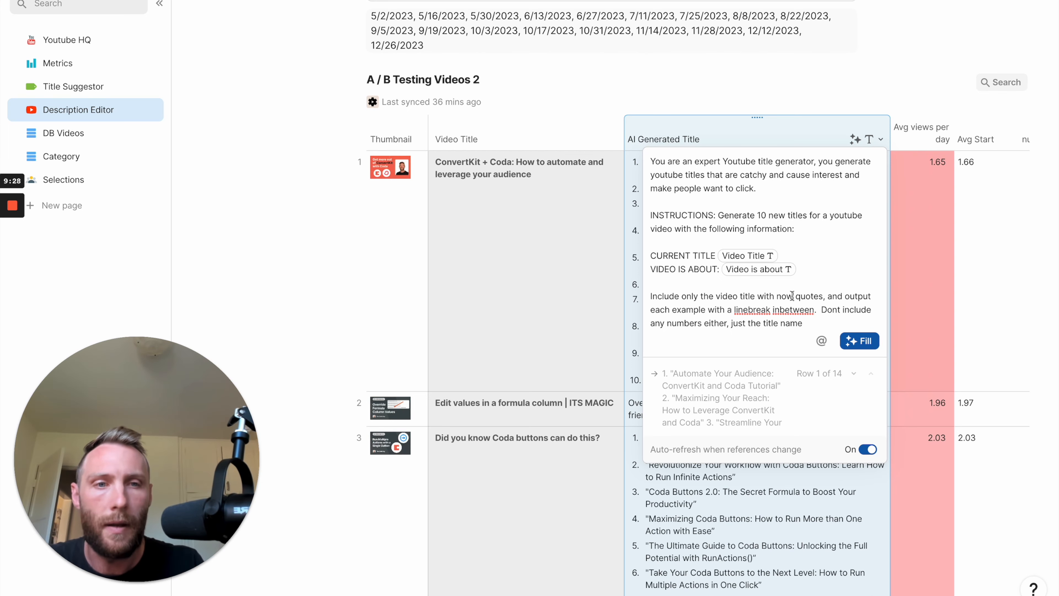
Correct "now quotes" to "no quotes" in the prompt and refill the AI Generated Title column with it.
{"action": "key", "text": "BackSpace"}
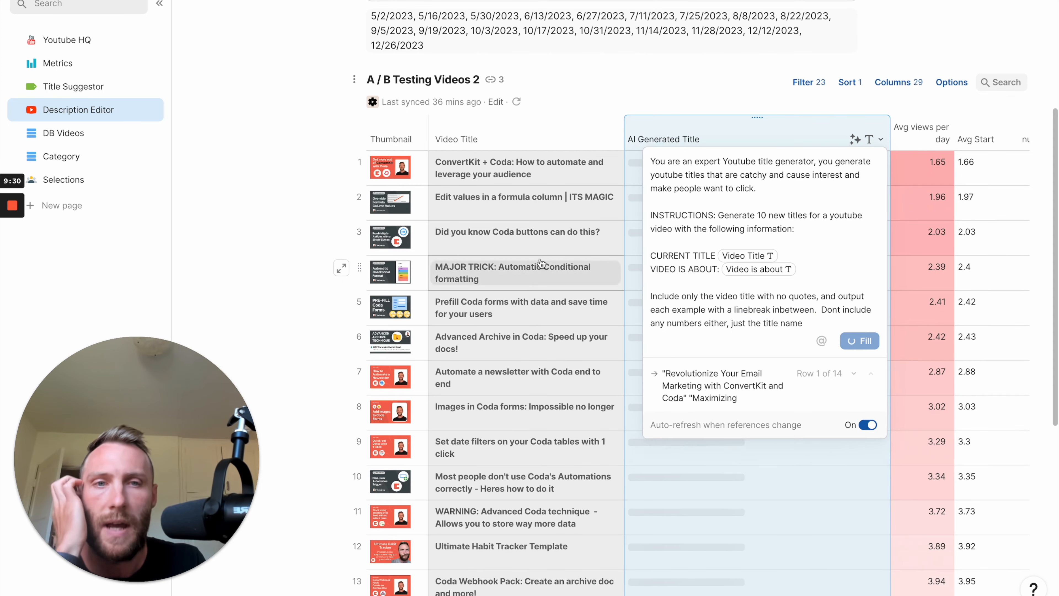
{"action": "left_click", "coordinate": [543, 207]}
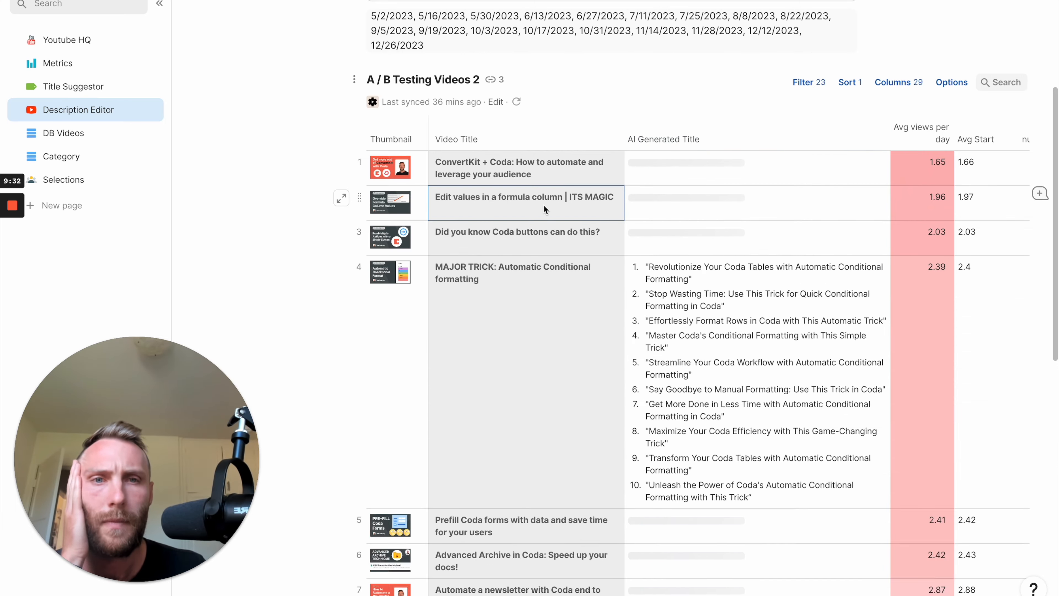
{"action": "scroll", "coordinate": [714, 198], "scroll_direction": "down", "scroll_amount": 8}
{"action": "scroll", "coordinate": [714, 199], "scroll_direction": "down", "scroll_amount": 3}
{"action": "scroll", "coordinate": [714, 199], "scroll_direction": "up", "scroll_amount": 15}
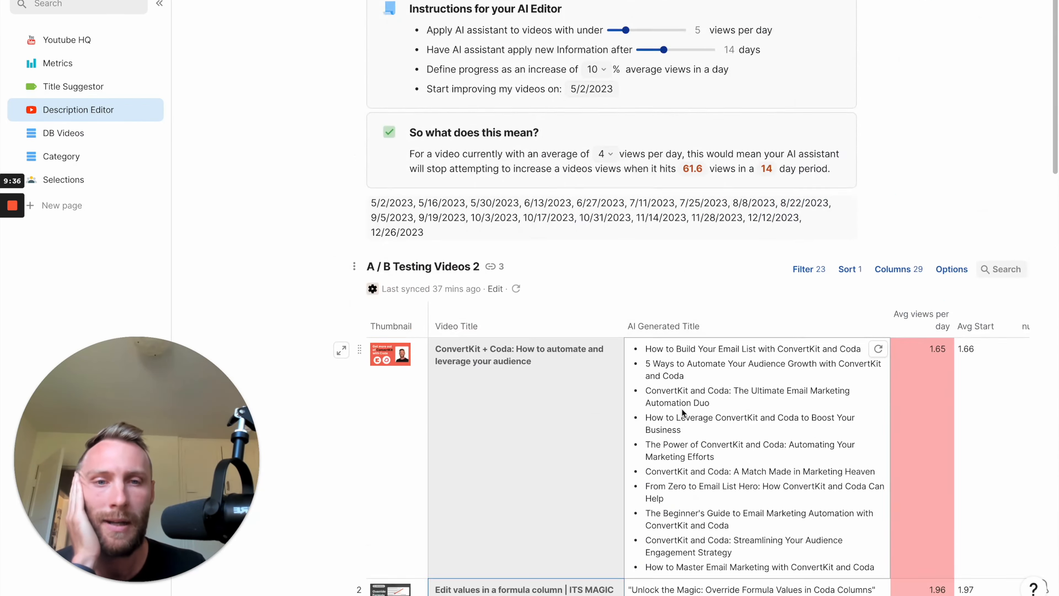
{"action": "scroll", "coordinate": [682, 409], "scroll_direction": "down", "scroll_amount": 10}
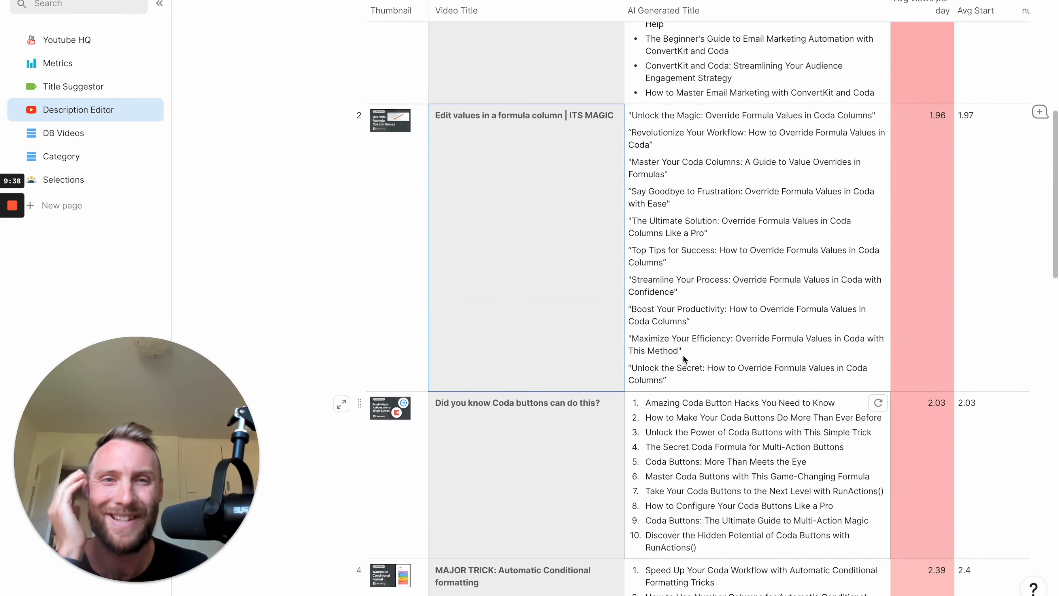
{"action": "scroll", "coordinate": [680, 99], "scroll_direction": "up", "scroll_amount": 2}
{"action": "scroll", "coordinate": [697, 144], "scroll_direction": "up", "scroll_amount": 5}
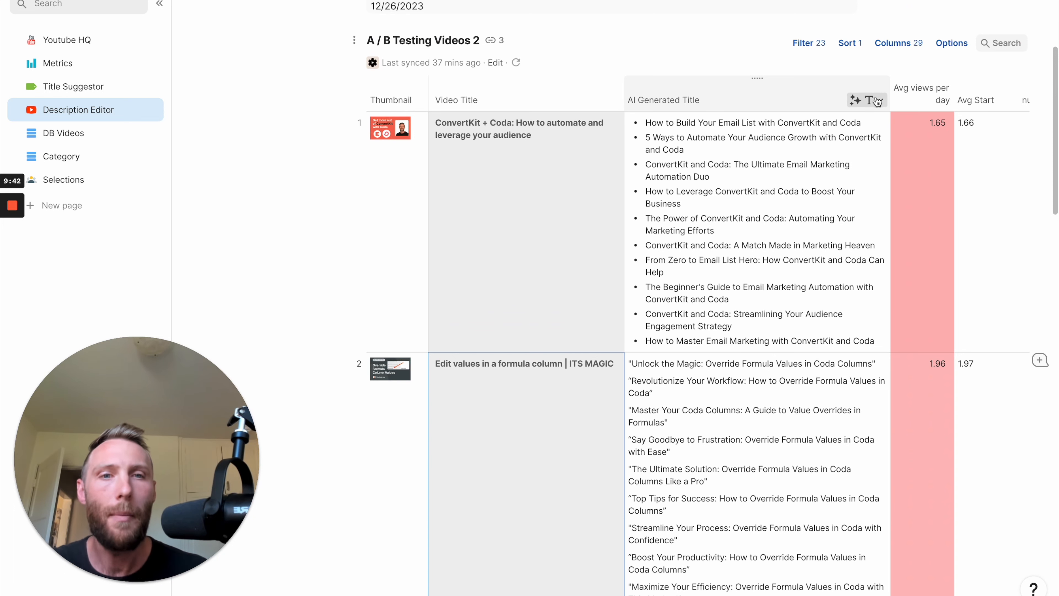
Insert a new column directly after the AI Generated Title column.
{"action": "left_click", "coordinate": [878, 102]}
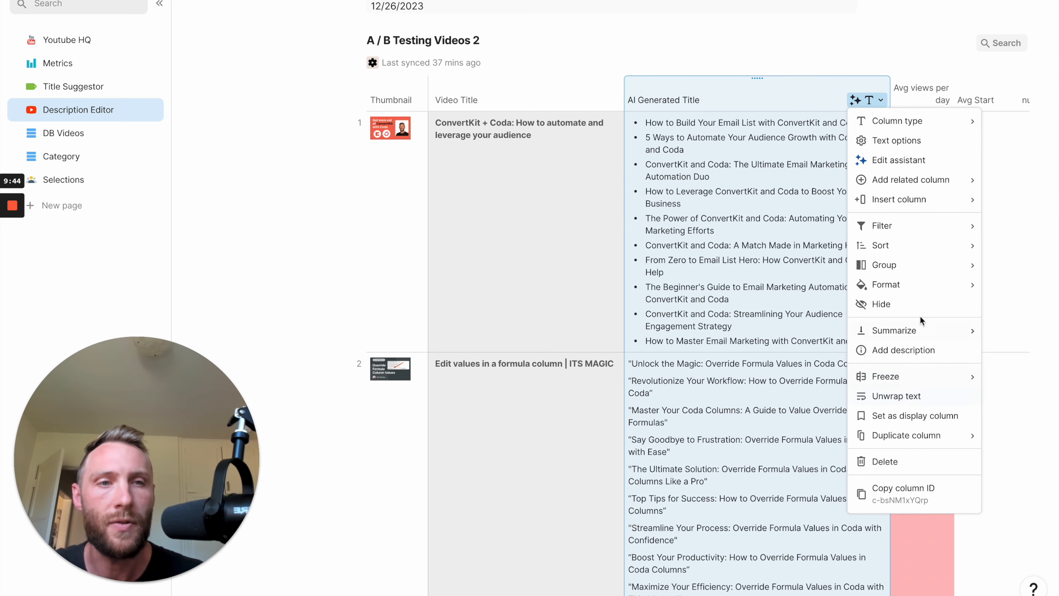
{"action": "mouse_move", "coordinate": [907, 214]}
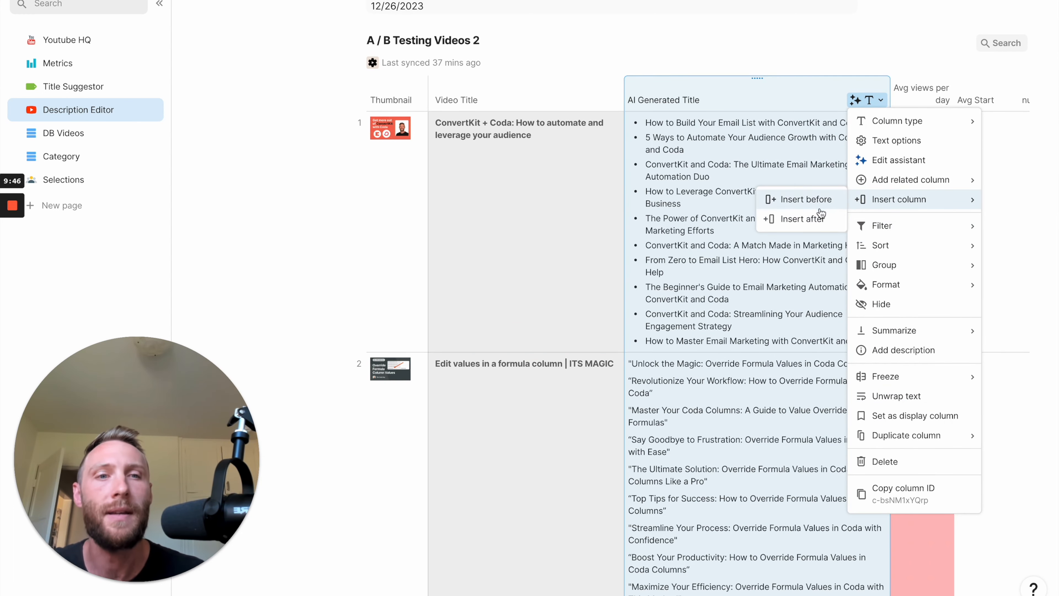
{"action": "left_click", "coordinate": [846, 195]}
{"action": "left_click", "coordinate": [917, 90]}
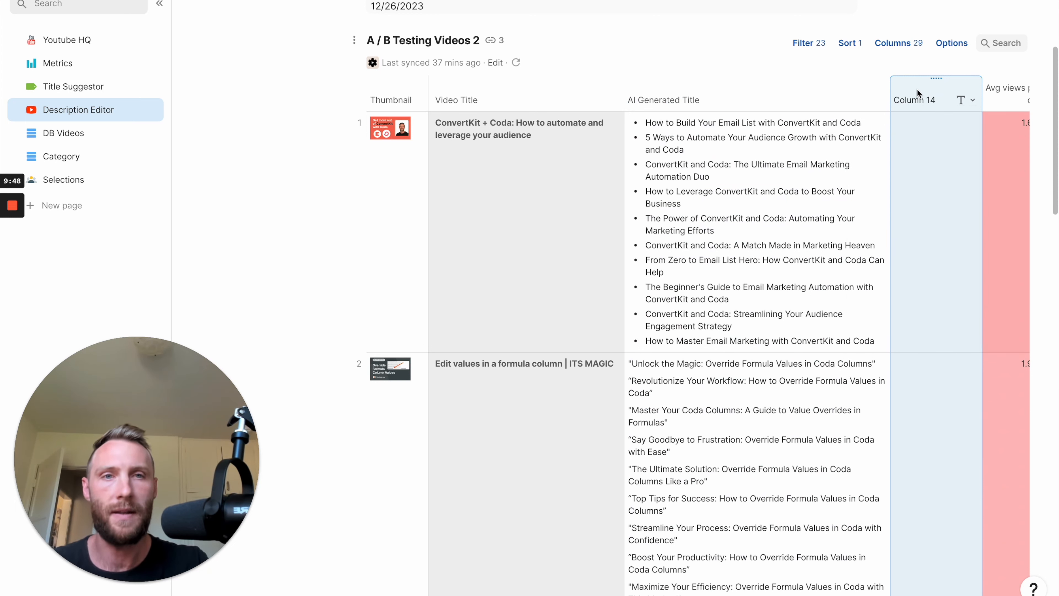
{"action": "type", "text": "a"}
{"action": "key", "text": "BackSpace"}
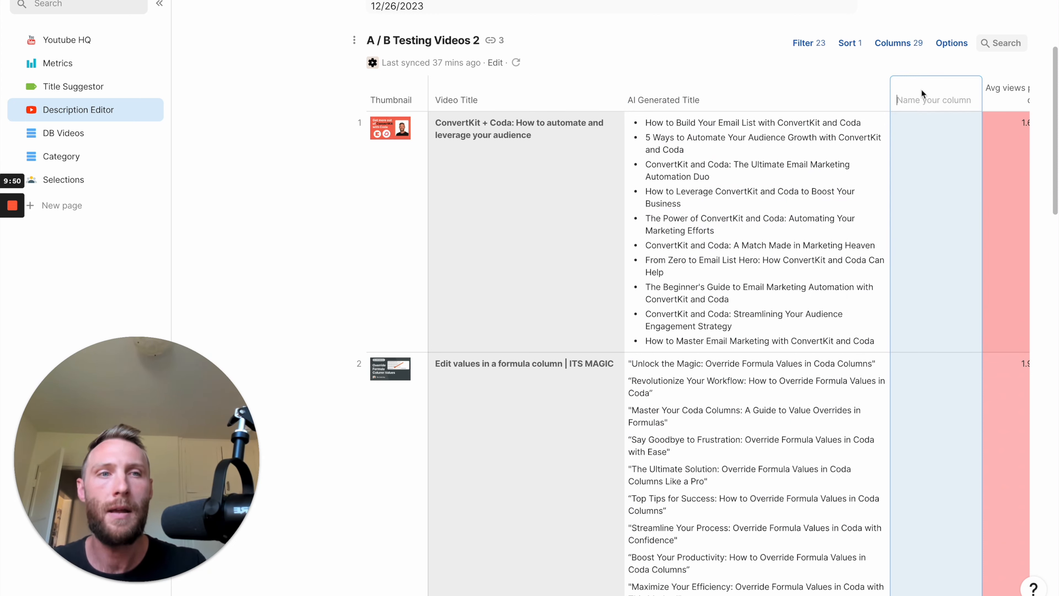
{"action": "type", "text": "Example"}
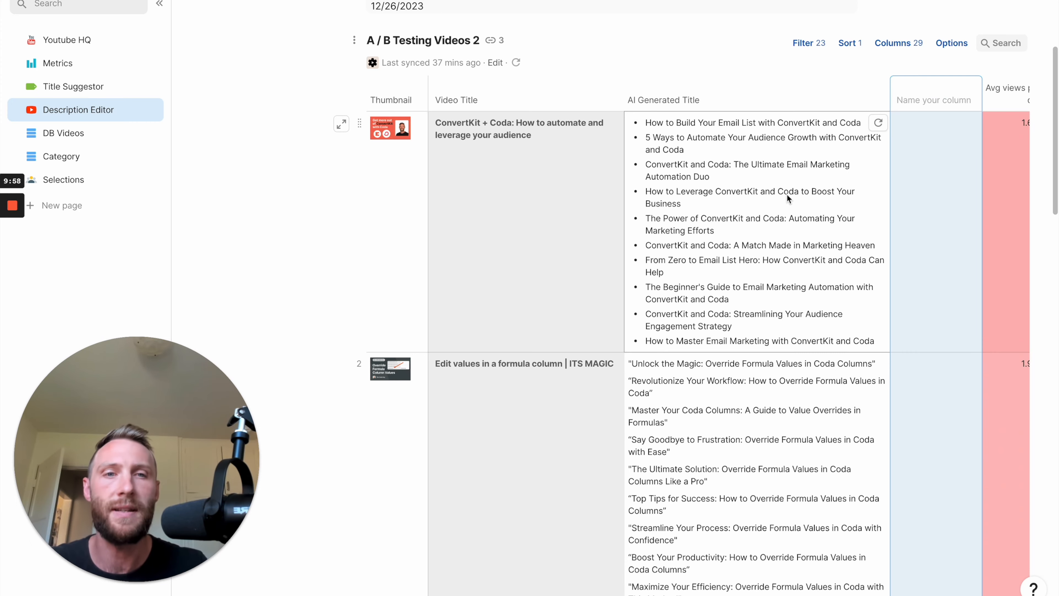
{"action": "left_click", "coordinate": [762, 196]}
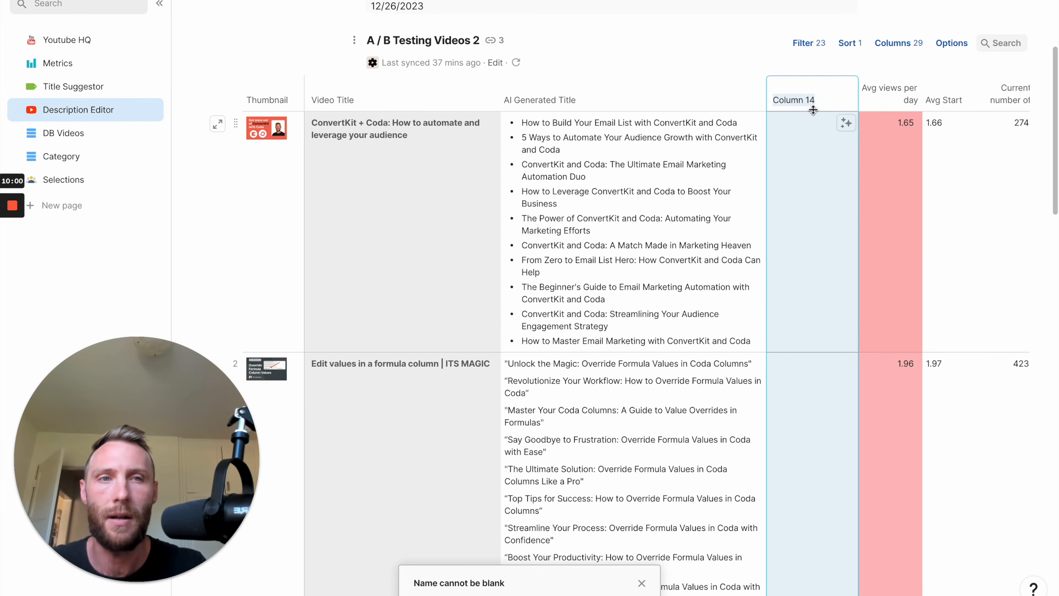
Give the new column the formula AI Generated Title.Split(LineBreak()) and widen the column to about twice its width.
{"action": "type", "text": "="}
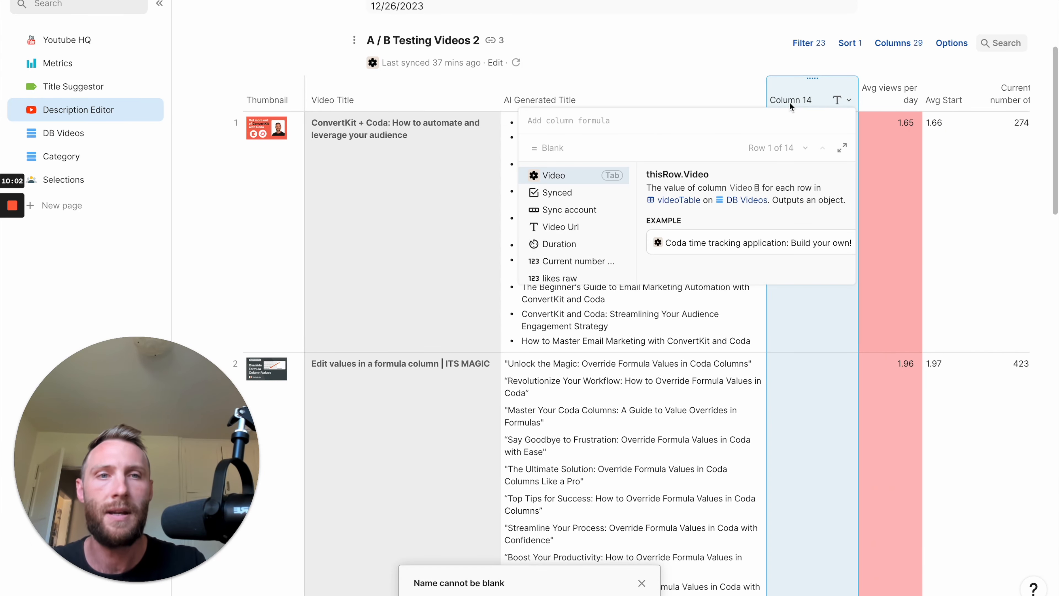
{"action": "type", "text": "ai"}
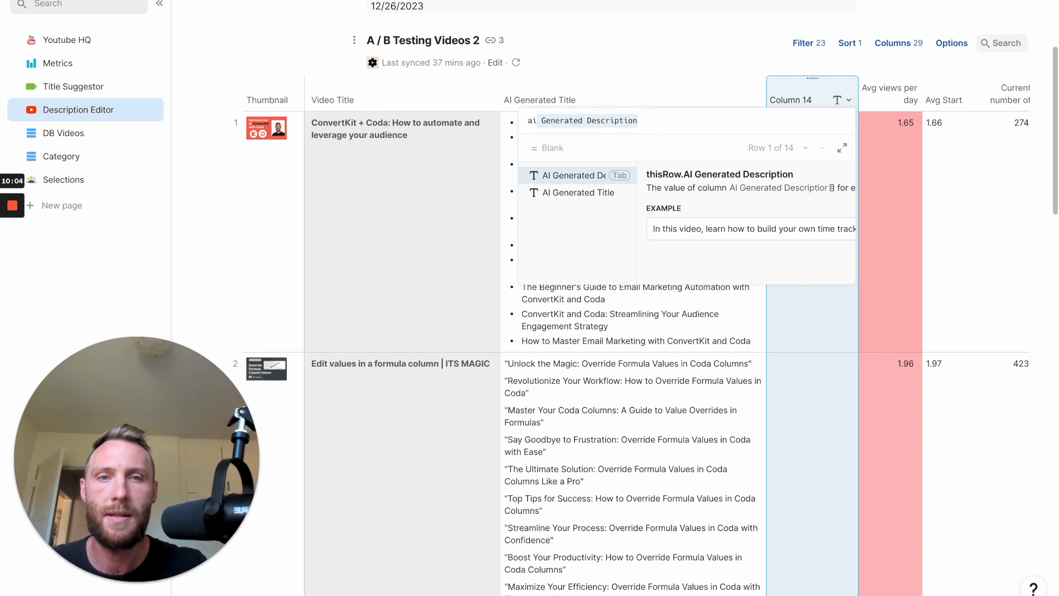
{"action": "key", "text": "Down"}
{"action": "key", "text": "Tab"}
{"action": "type", "text": ".sp"}
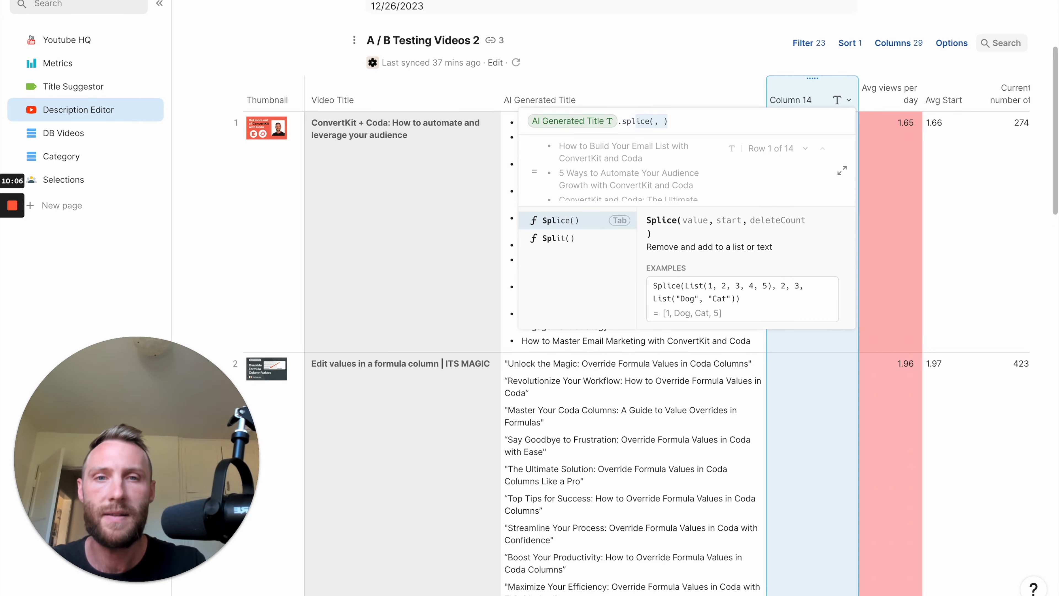
{"action": "key", "text": "Down"}
{"action": "key", "text": "Tab"}
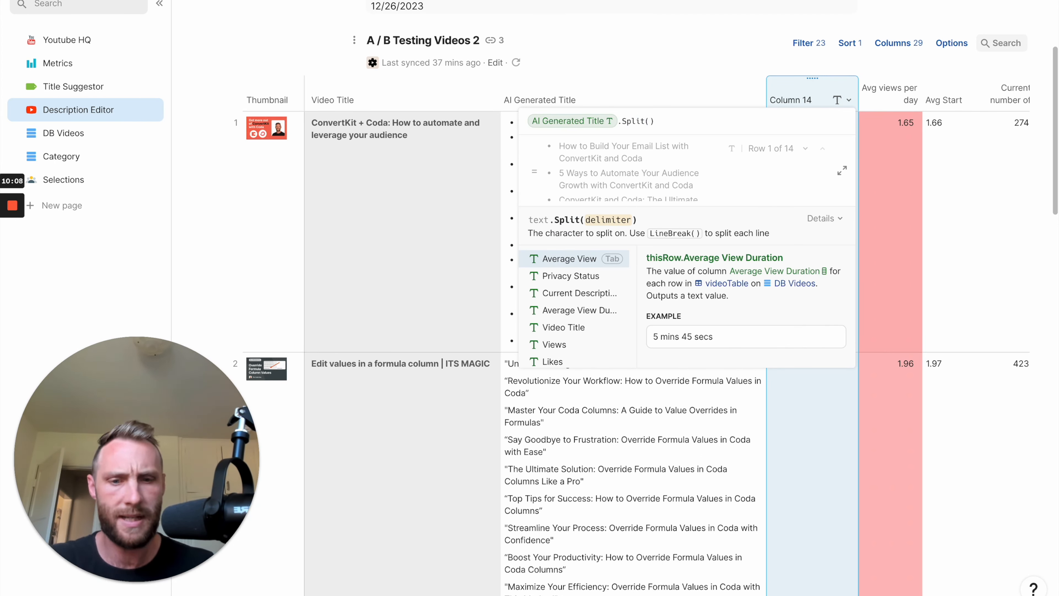
{"action": "type", "text": "lineBreak("}
{"action": "key", "text": "Tab"}
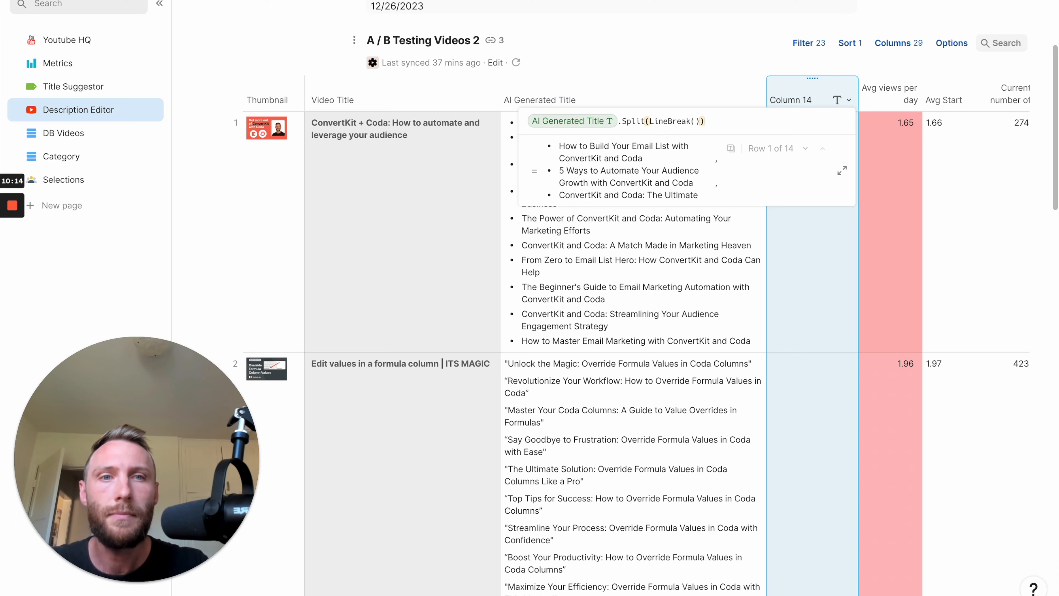
{"action": "key", "text": "Return"}
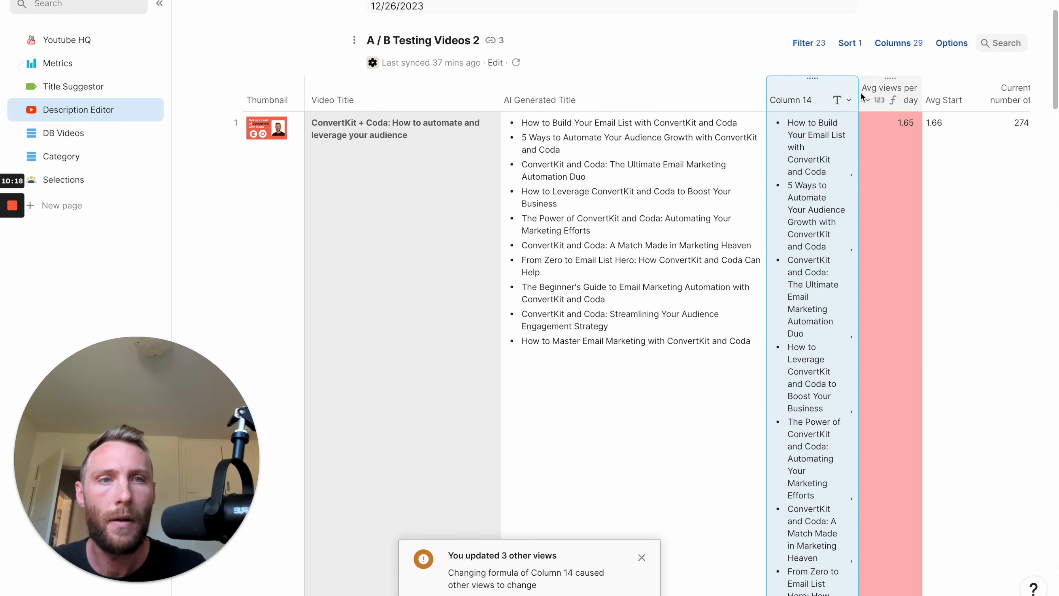
{"action": "left_click_drag", "start_coordinate": [859, 93], "coordinate": [968, 103]}
{"action": "scroll", "coordinate": [787, 201], "scroll_direction": "right", "scroll_amount": 5}
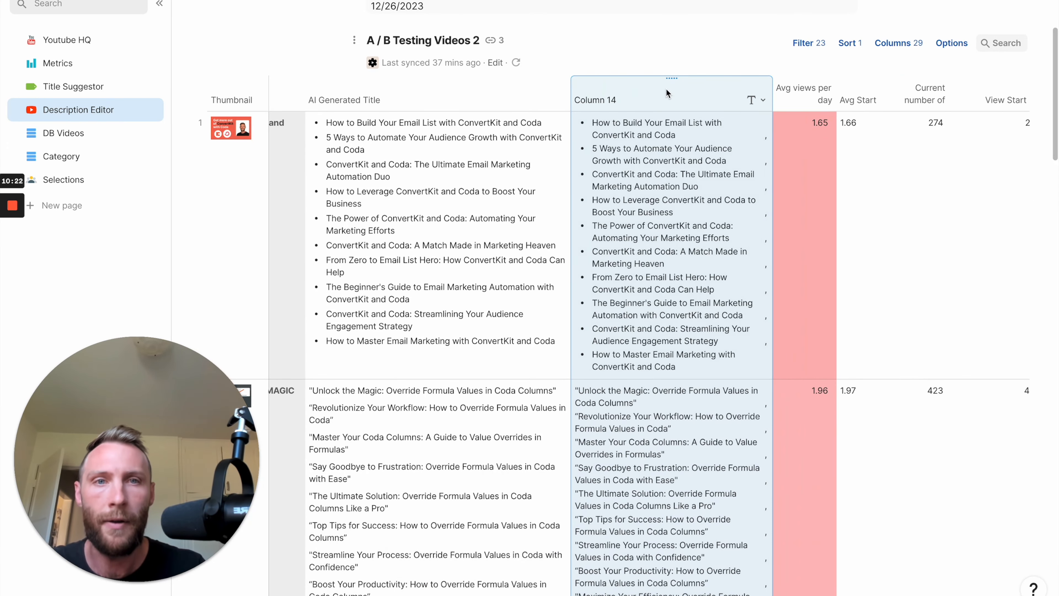
Append .ForEach(CurrentValue.ToText()) to the new column's formula so each split title is converted to plain text.
{"action": "key", "text": "="}
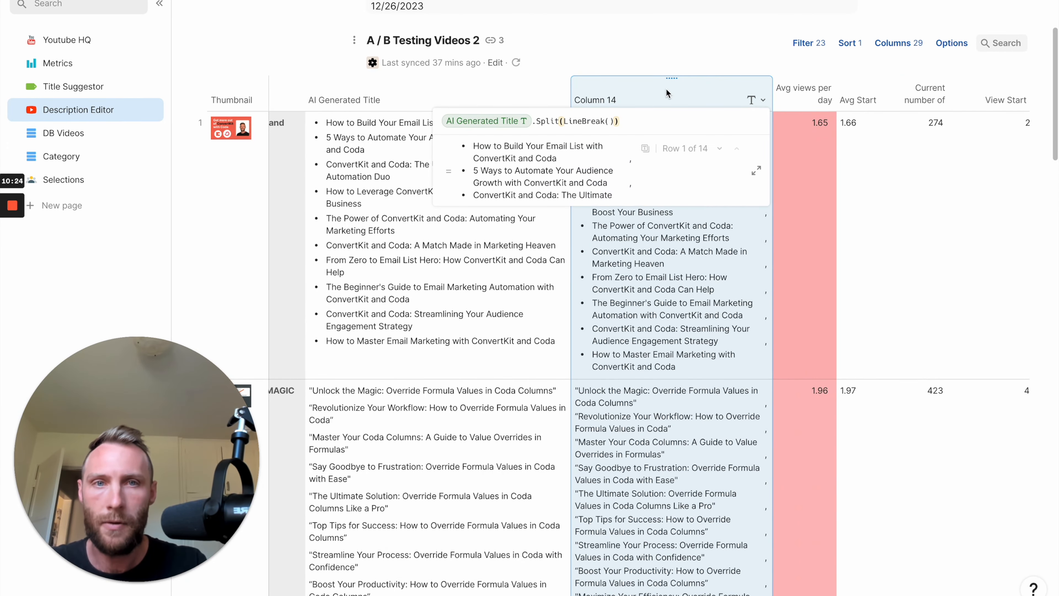
{"action": "type", "text": ".ForEach("}
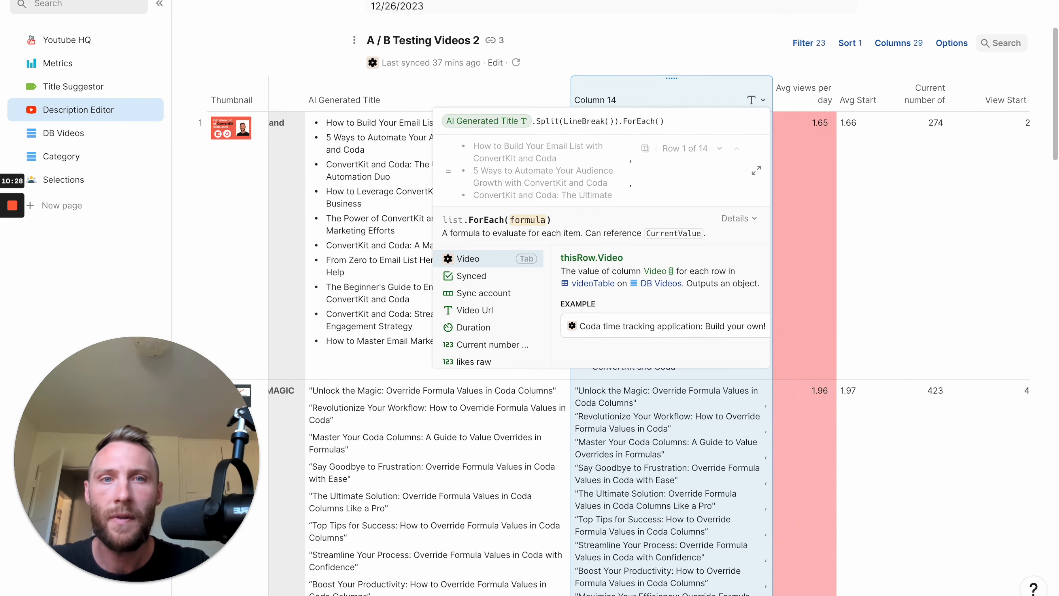
{"action": "type", "text": "current"}
{"action": "key", "text": "Down"}
{"action": "key", "text": "Down"}
{"action": "key", "text": "Tab"}
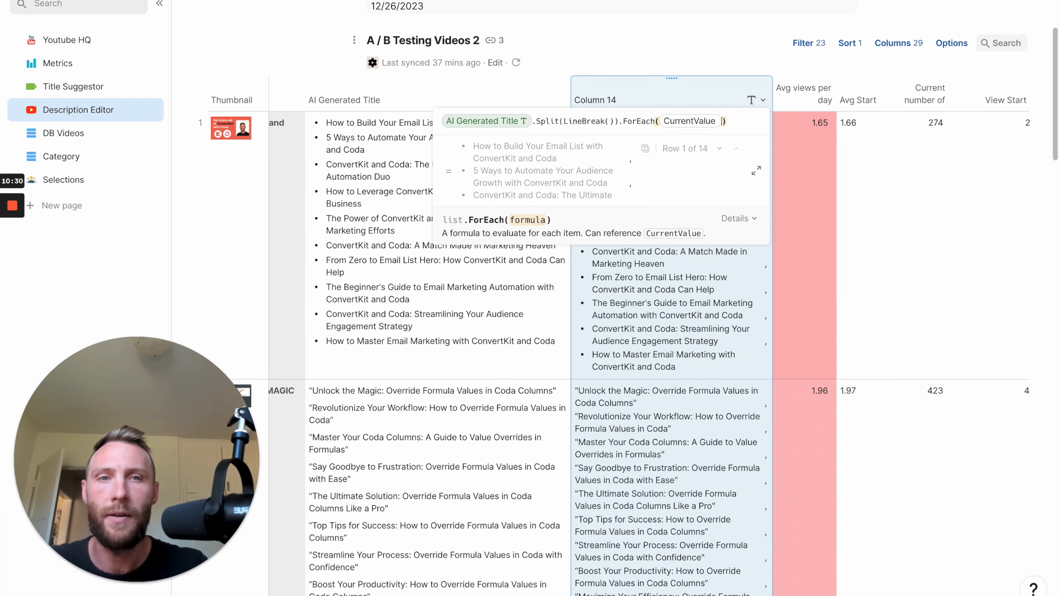
{"action": "type", "text": ".totext("}
{"action": "key", "text": "Tab"}
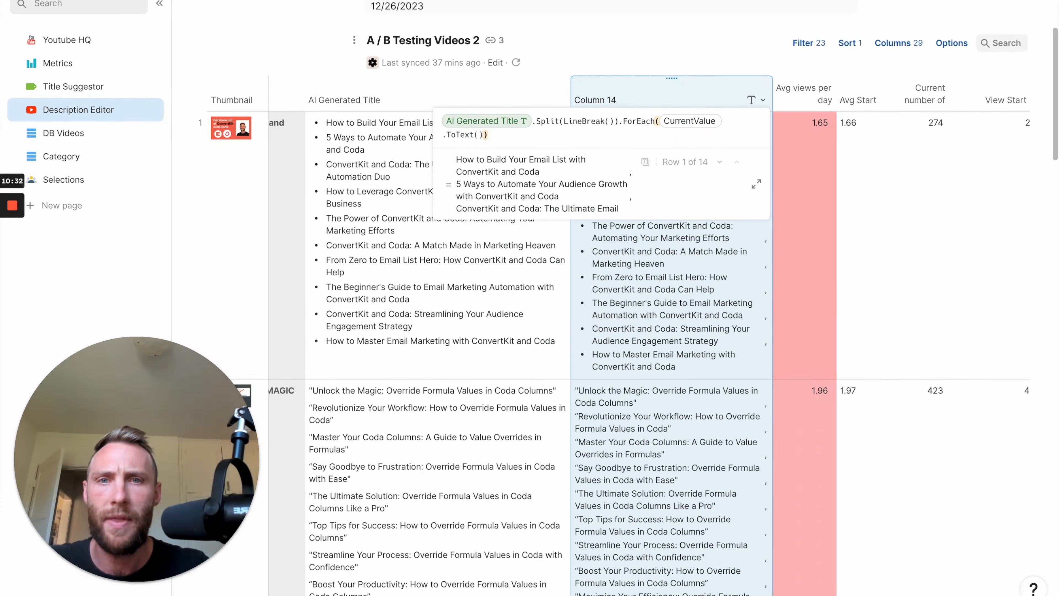
{"action": "key", "text": "Return"}
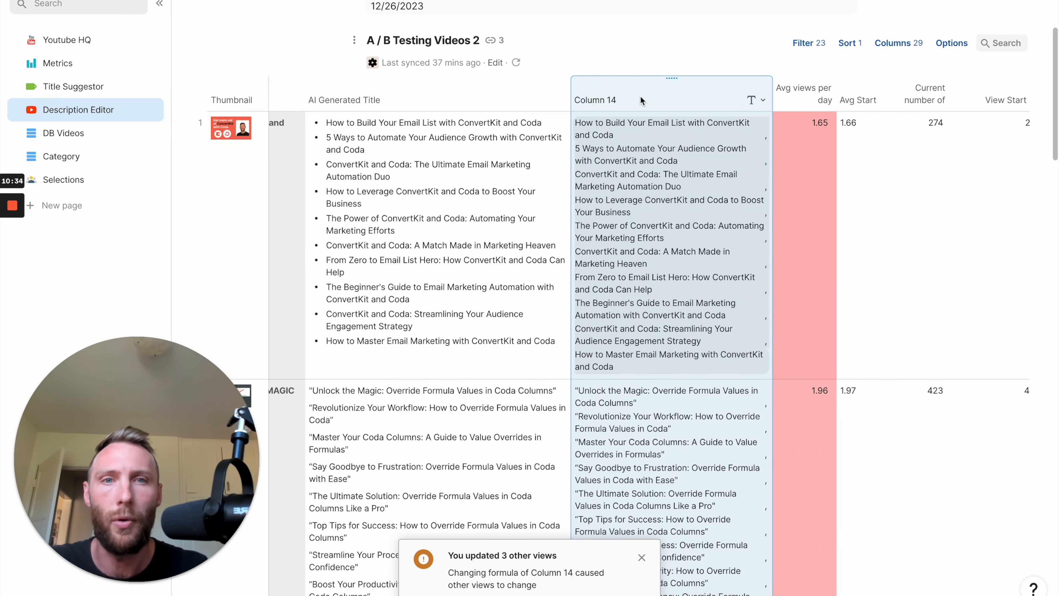
Append .RandomItem() to the new column's formula so it picks one title from the list.
{"action": "left_click", "coordinate": [629, 100]}
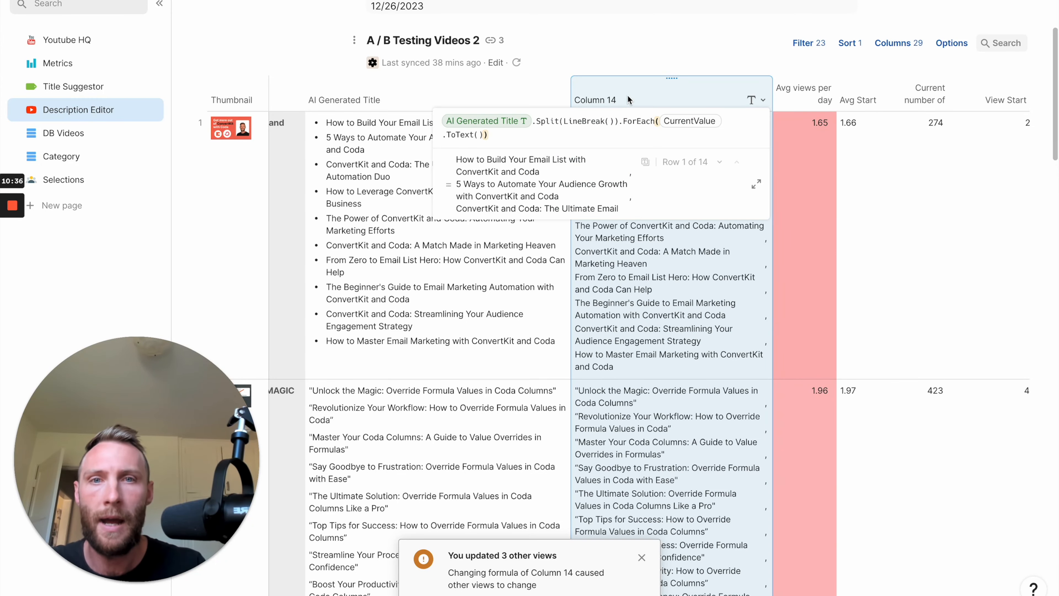
{"action": "type", "text": ".Random"}
{"action": "key", "text": "Return"}
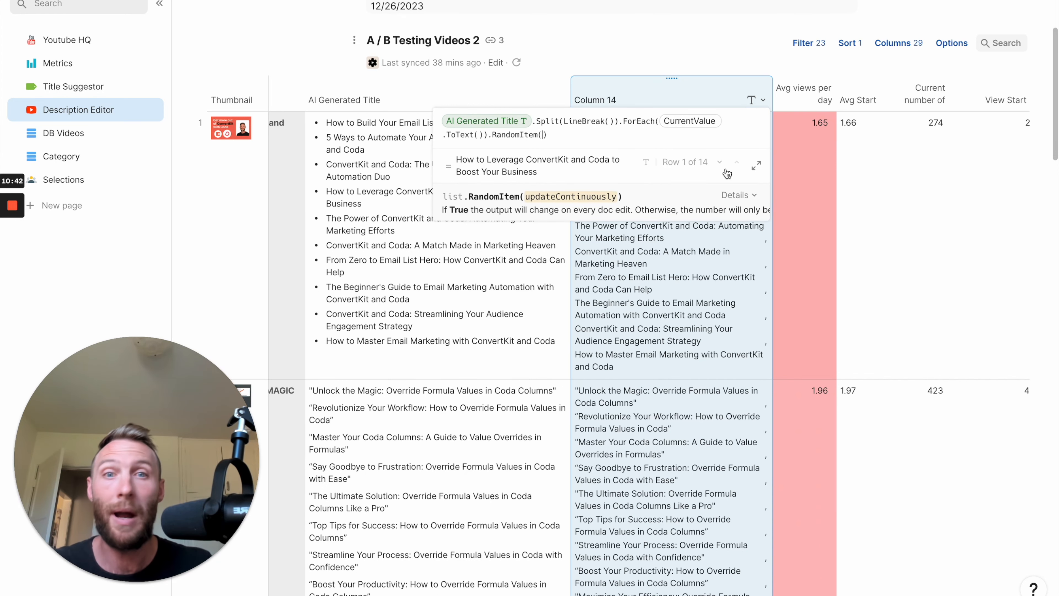
{"action": "key", "text": "Return"}
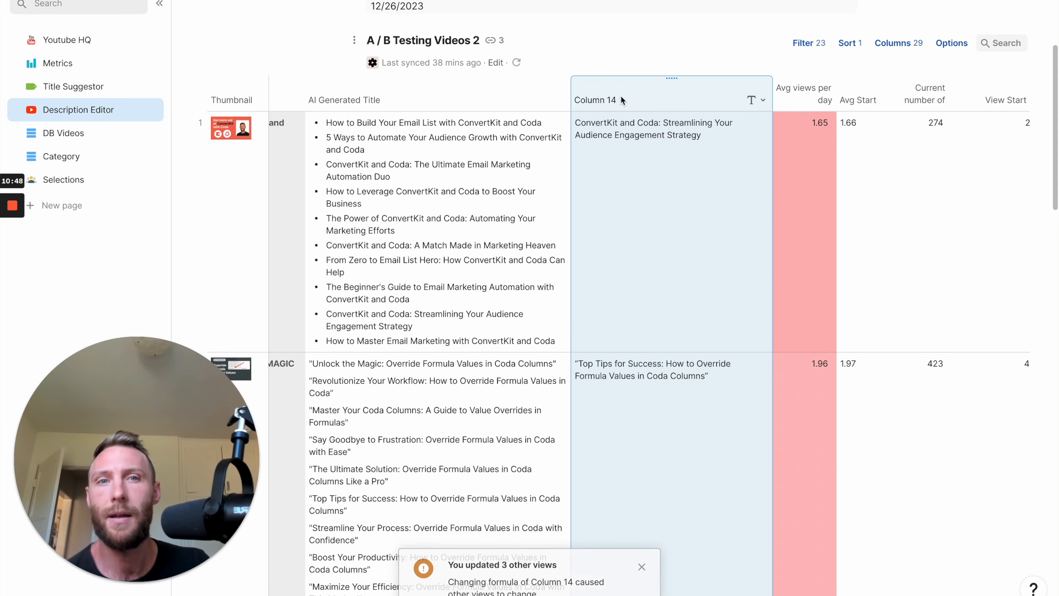
Set the updateContinuously argument of RandomItem to true in the new column's formula.
{"action": "key", "text": "="}
{"action": "left_click", "coordinate": [541, 135]}
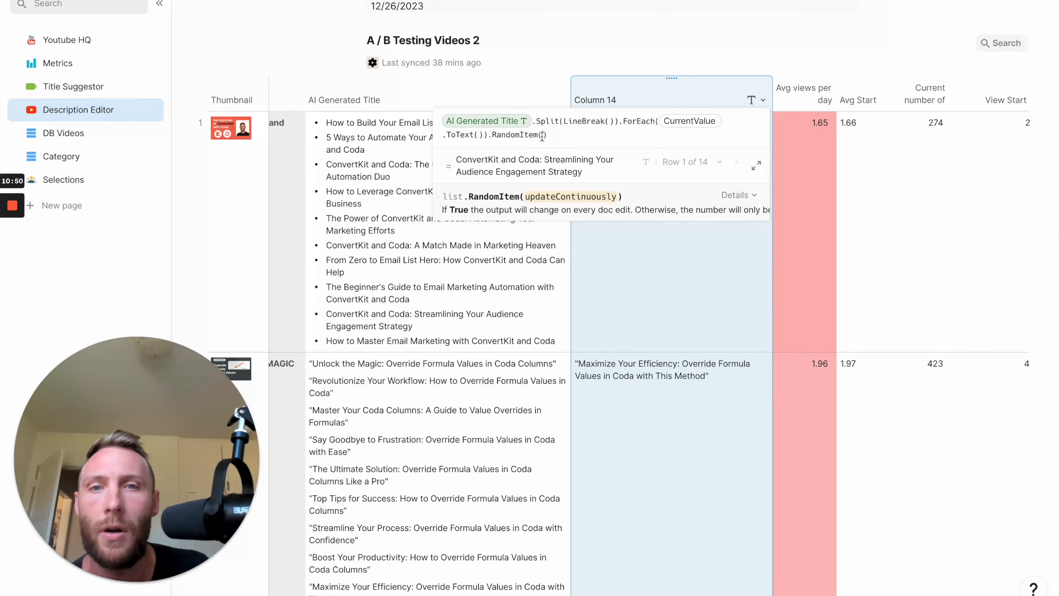
{"action": "type", "text": "true"}
{"action": "key", "text": "Return"}
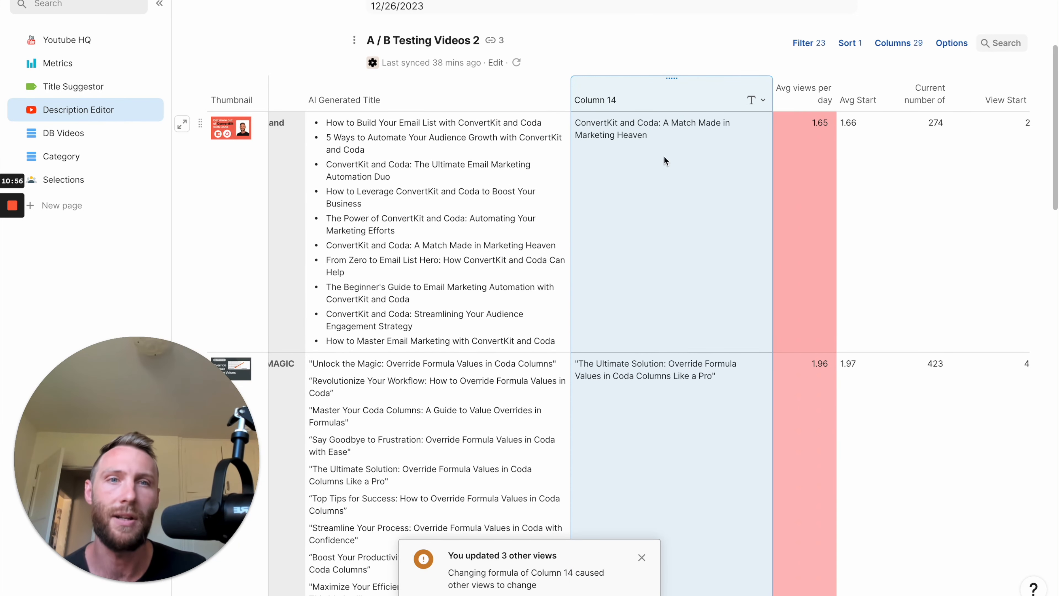
{"action": "left_click", "coordinate": [482, 217]}
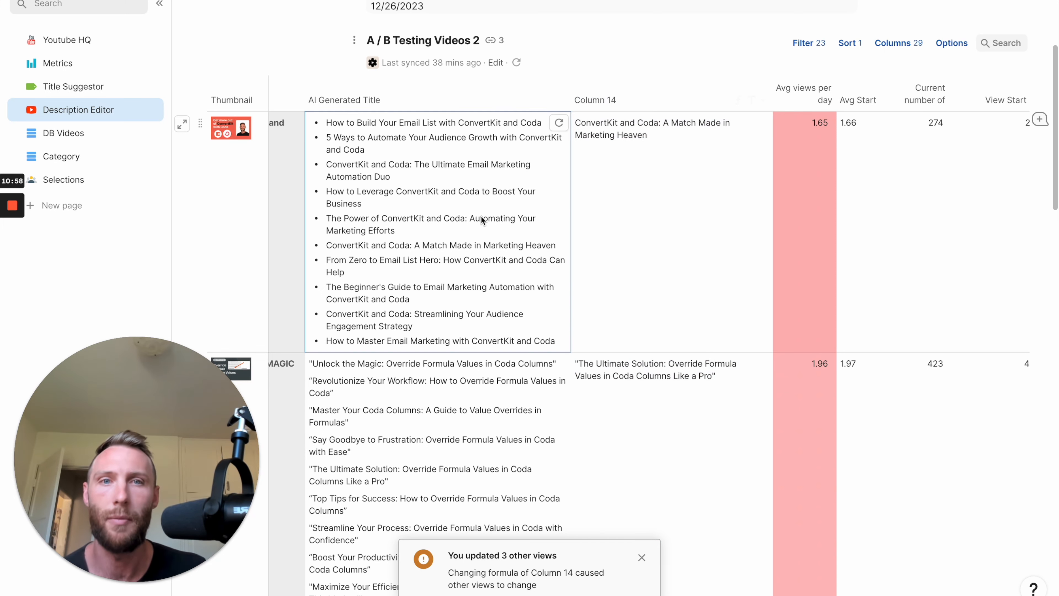
Rename Column 14 in the A / B Testing Videos 2 table as "Chosen Title".
{"action": "left_click", "coordinate": [881, 202]}
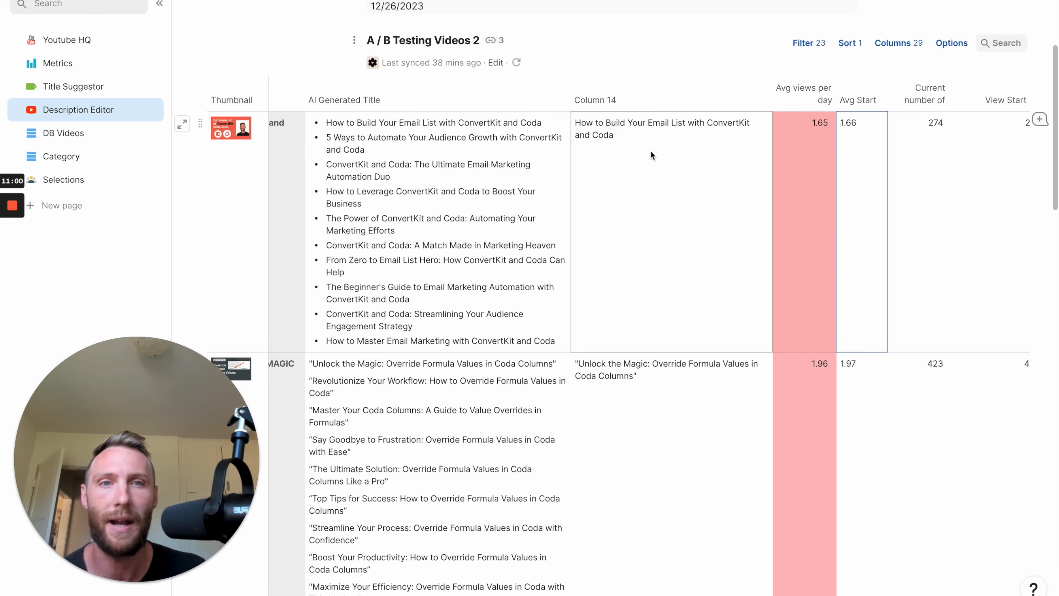
{"action": "scroll", "coordinate": [653, 208], "scroll_direction": "right", "scroll_amount": 2}
{"action": "left_click", "coordinate": [555, 97]}
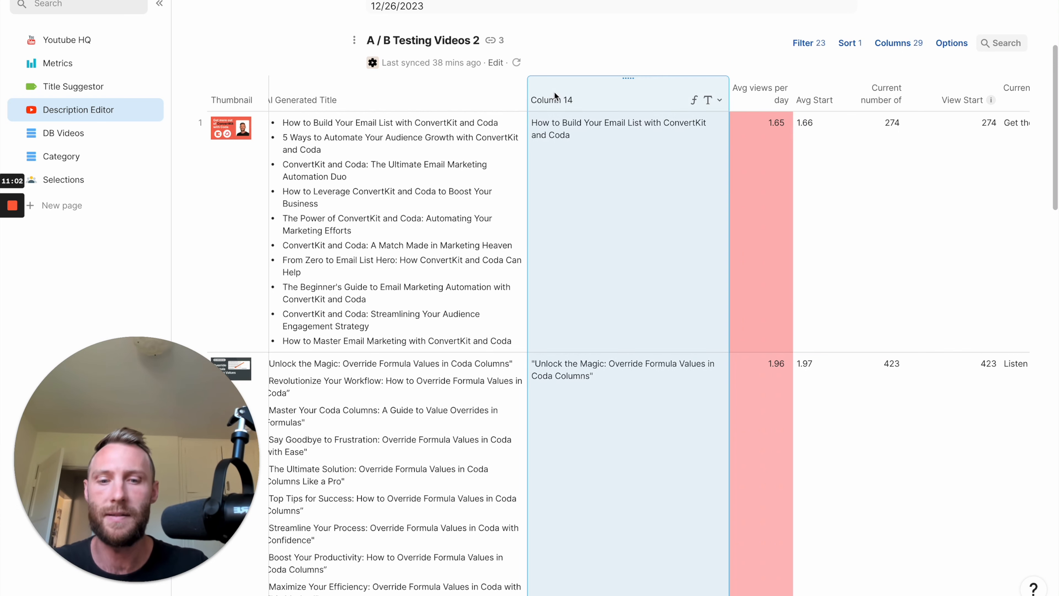
{"action": "type", "text": "Chosen Title"}
{"action": "left_click", "coordinate": [425, 199]}
{"action": "left_click", "coordinate": [605, 99]}
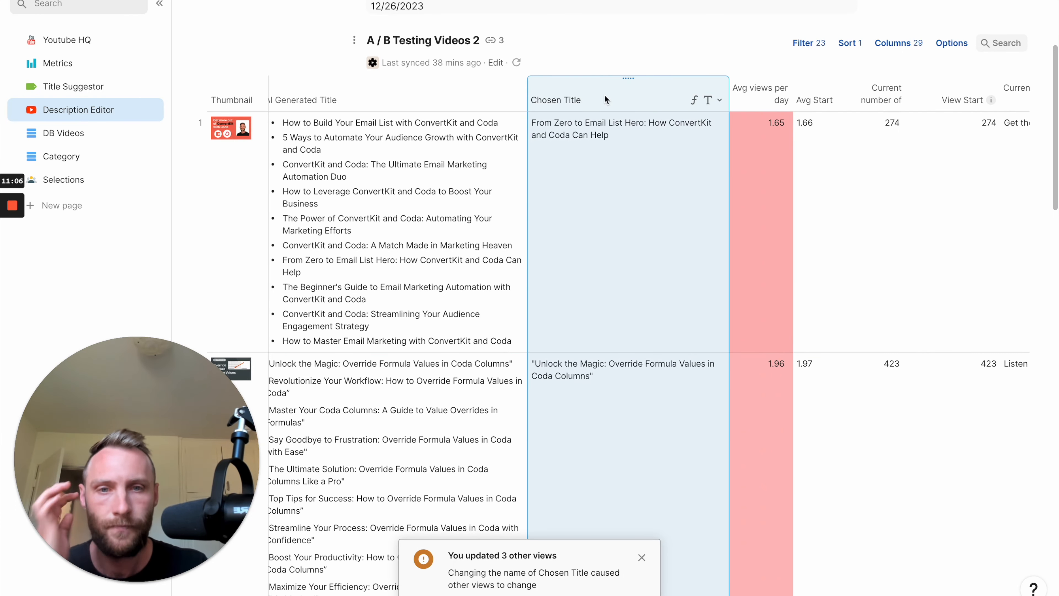
Insert a new column of type Button directly after the Chosen Title column.
{"action": "scroll", "coordinate": [605, 99], "scroll_direction": "down", "scroll_amount": 6}
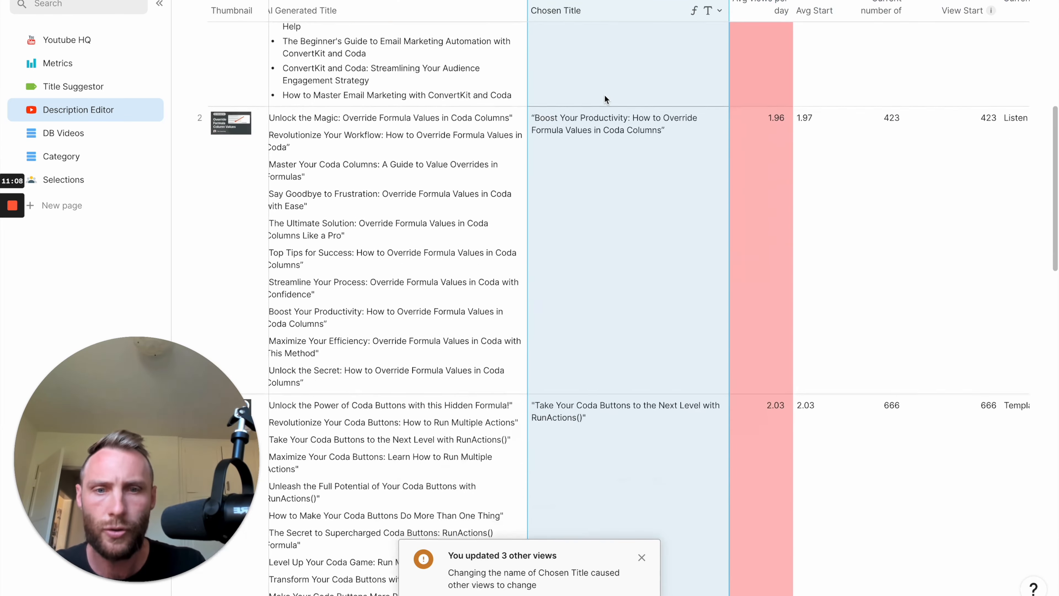
{"action": "left_click", "coordinate": [606, 100]}
{"action": "scroll", "coordinate": [604, 94], "scroll_direction": "down", "scroll_amount": 10}
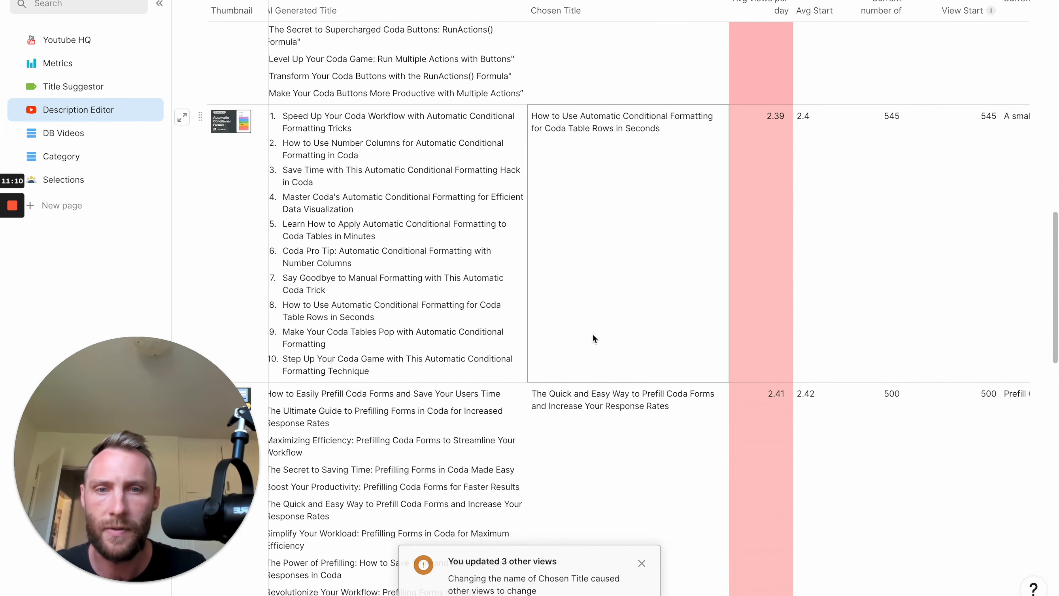
{"action": "scroll", "coordinate": [583, 398], "scroll_direction": "up", "scroll_amount": 15}
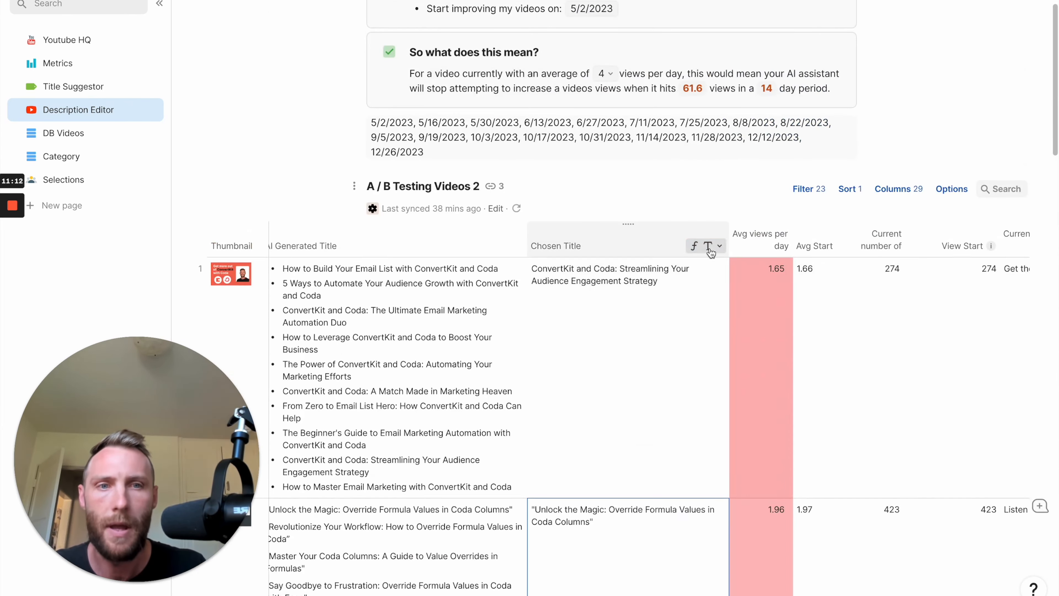
{"action": "left_click", "coordinate": [707, 246]}
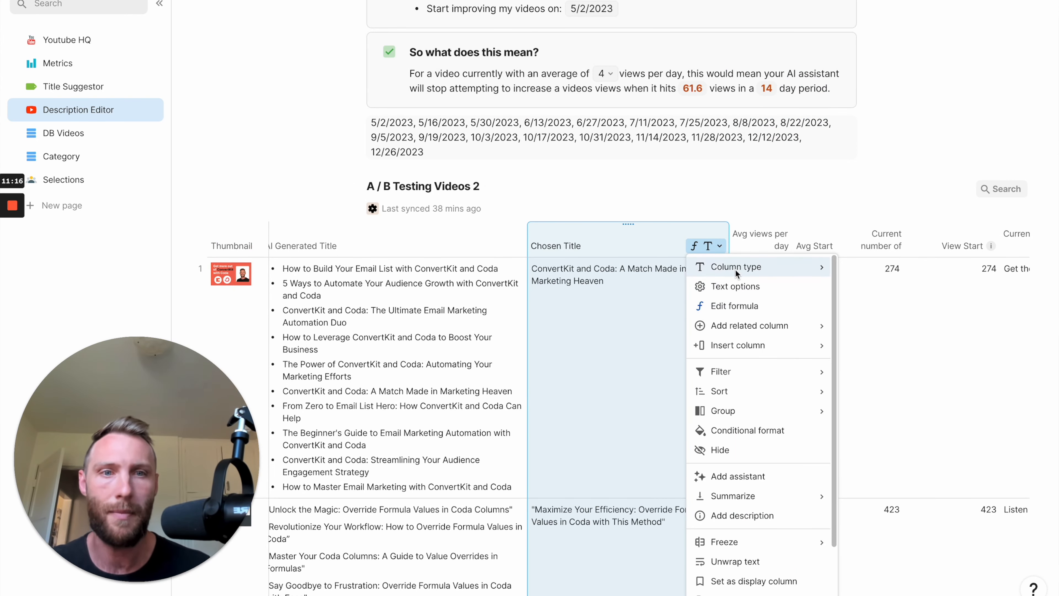
{"action": "mouse_move", "coordinate": [735, 269]}
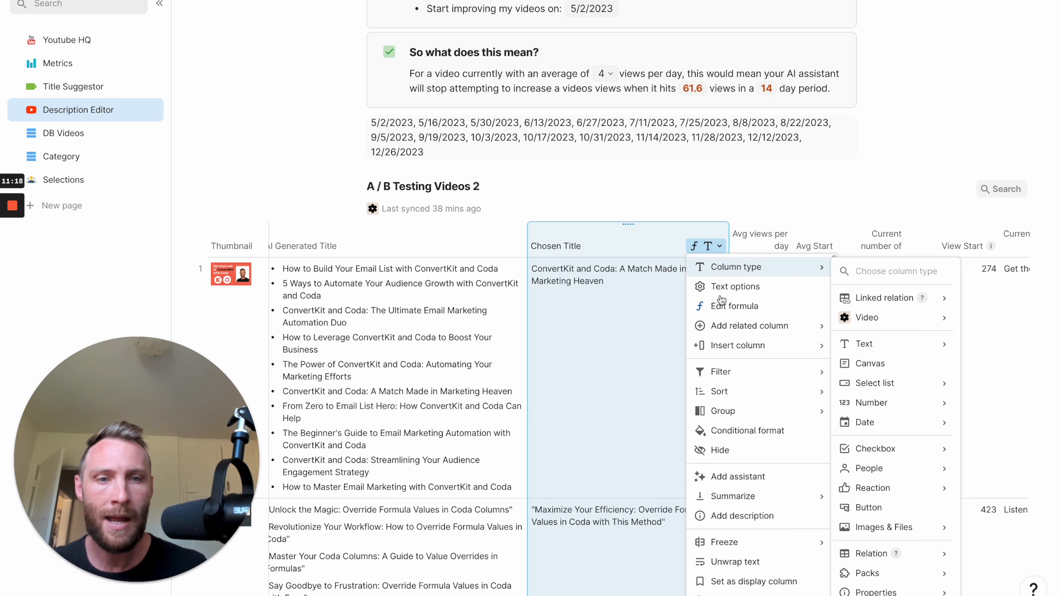
{"action": "mouse_move", "coordinate": [738, 344]}
{"action": "left_click", "coordinate": [862, 365]}
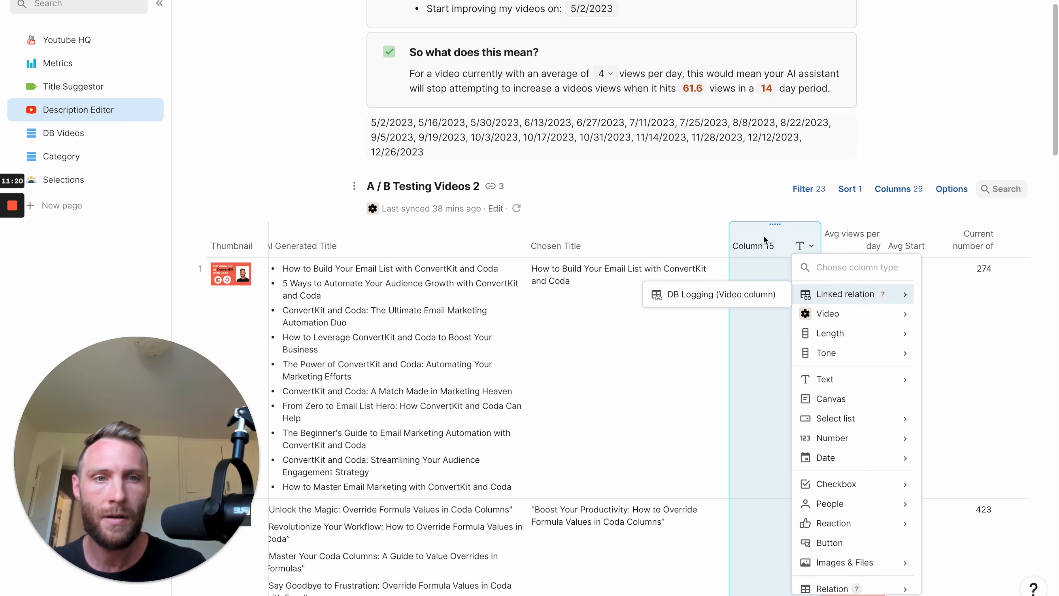
{"action": "left_click", "coordinate": [845, 543]}
Label the new button "update Title" and set its action to Updatetitle from the YouTube Studio Pack.
{"action": "left_click", "coordinate": [831, 330]}
{"action": "type", "text": "update Title"}
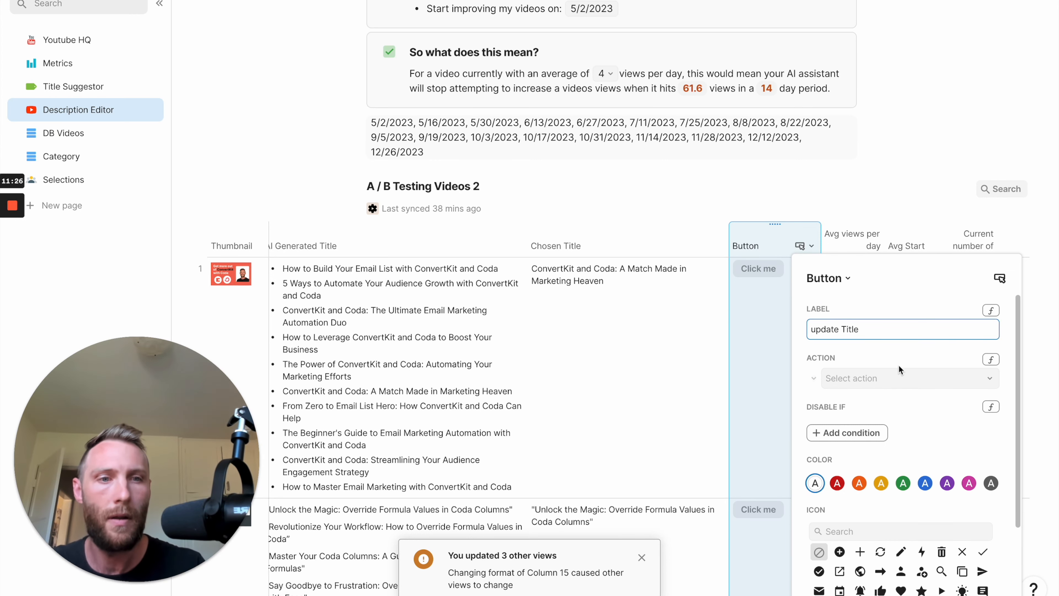
{"action": "left_click", "coordinate": [901, 377]}
{"action": "scroll", "coordinate": [897, 478], "scroll_direction": "down", "scroll_amount": 5}
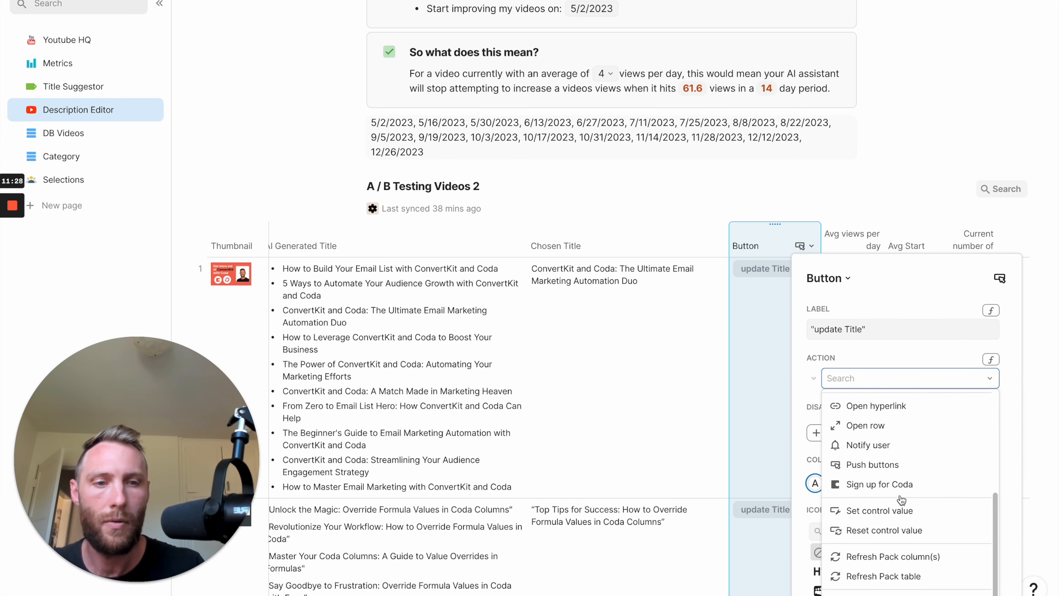
{"action": "mouse_move", "coordinate": [886, 594]}
{"action": "mouse_move", "coordinate": [761, 218]}
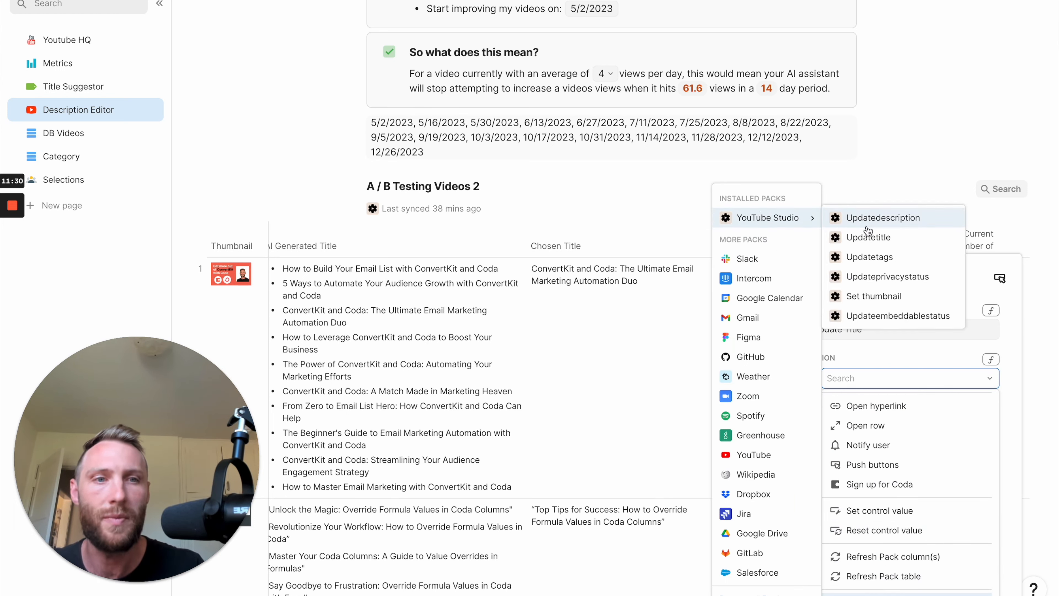
{"action": "left_click", "coordinate": [859, 236]}
Set the button action's Video ID to the formula Video.VideoId.
{"action": "scroll", "coordinate": [922, 467], "scroll_direction": "down", "scroll_amount": 5}
{"action": "scroll", "coordinate": [912, 388], "scroll_direction": "up", "scroll_amount": 2}
{"action": "left_click", "coordinate": [885, 378]}
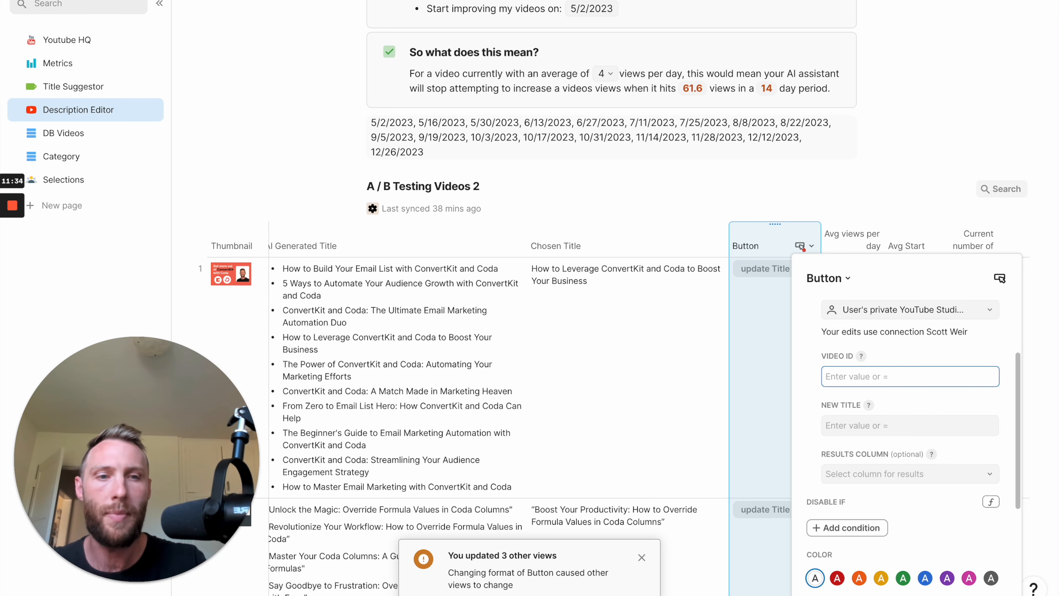
{"action": "type", "text": "=video.views"}
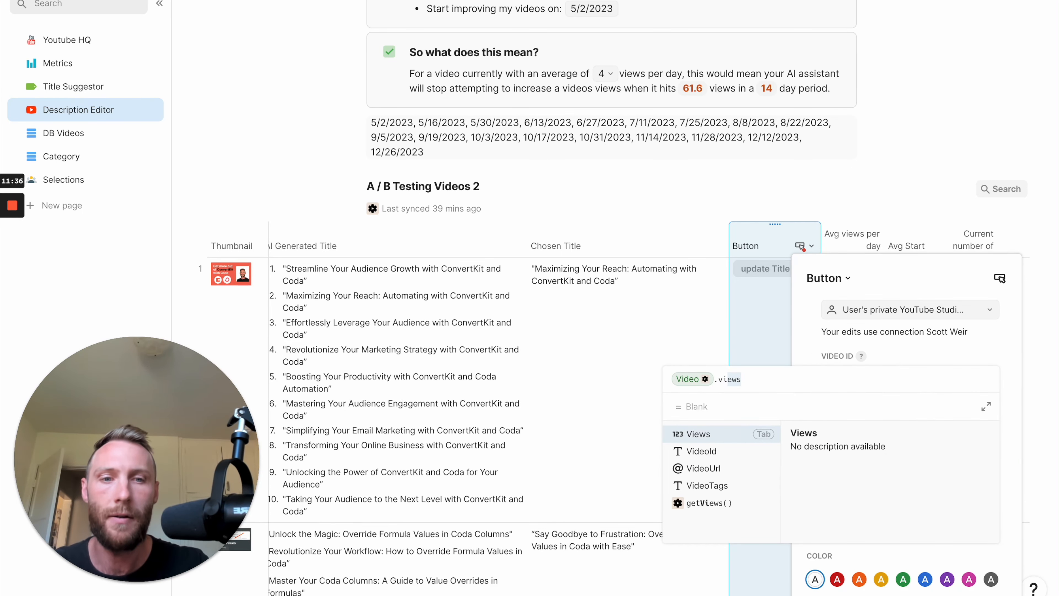
{"action": "key", "text": "Down"}
{"action": "key", "text": "Tab"}
{"action": "key", "text": "Return"}
Set the button action's New Title to the Chosen Title column.
{"action": "left_click", "coordinate": [885, 426]}
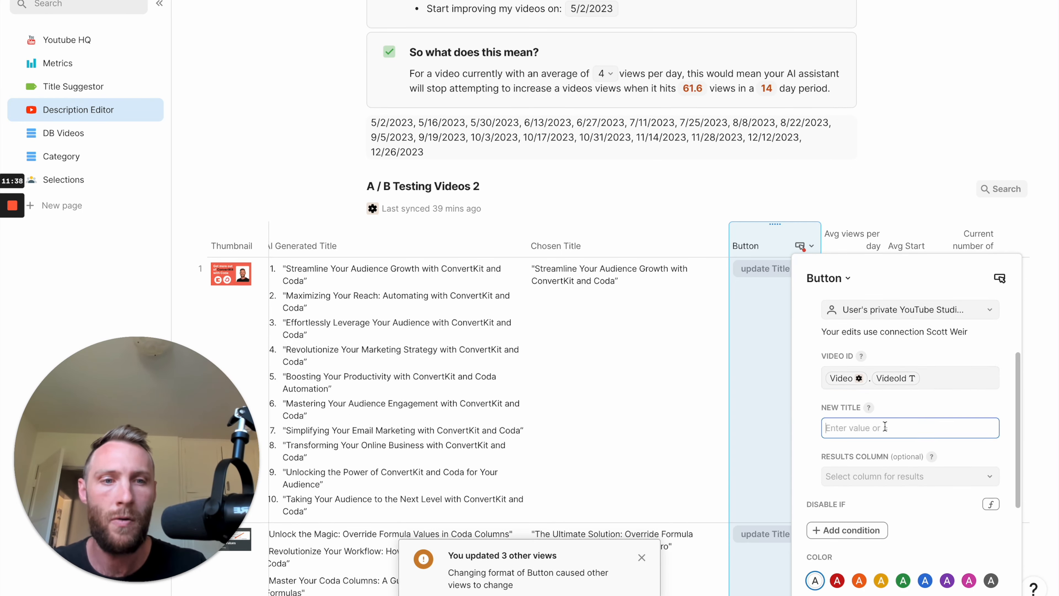
{"action": "type", "text": "=ch"}
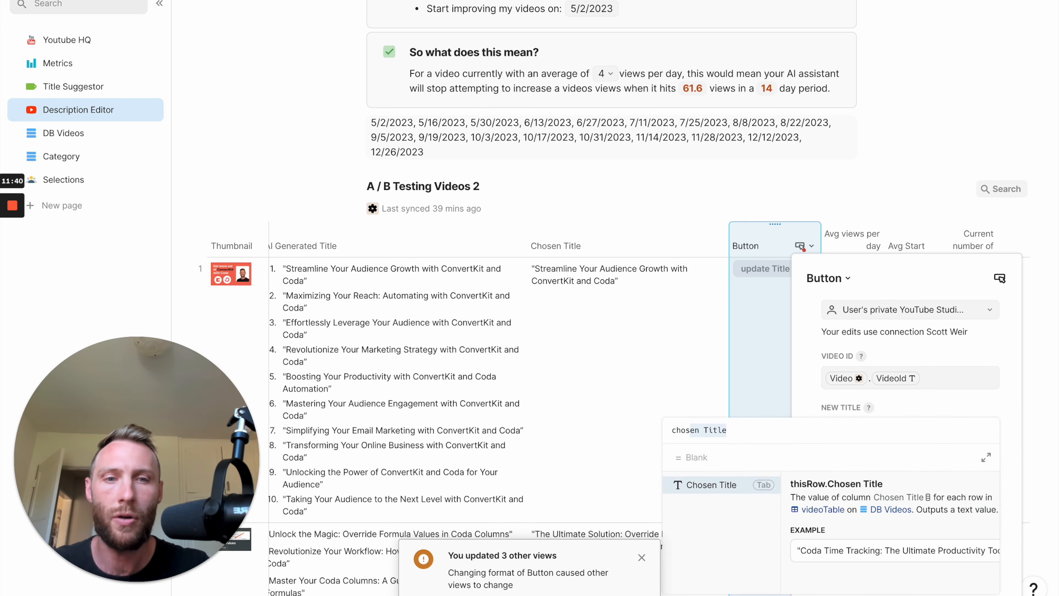
{"action": "type", "text": "os"}
{"action": "key", "text": "Tab"}
{"action": "key", "text": "Return"}
Add a formula condition that disables the update Title button if Avg views per day > avg_views.
{"action": "left_click", "coordinate": [851, 534]}
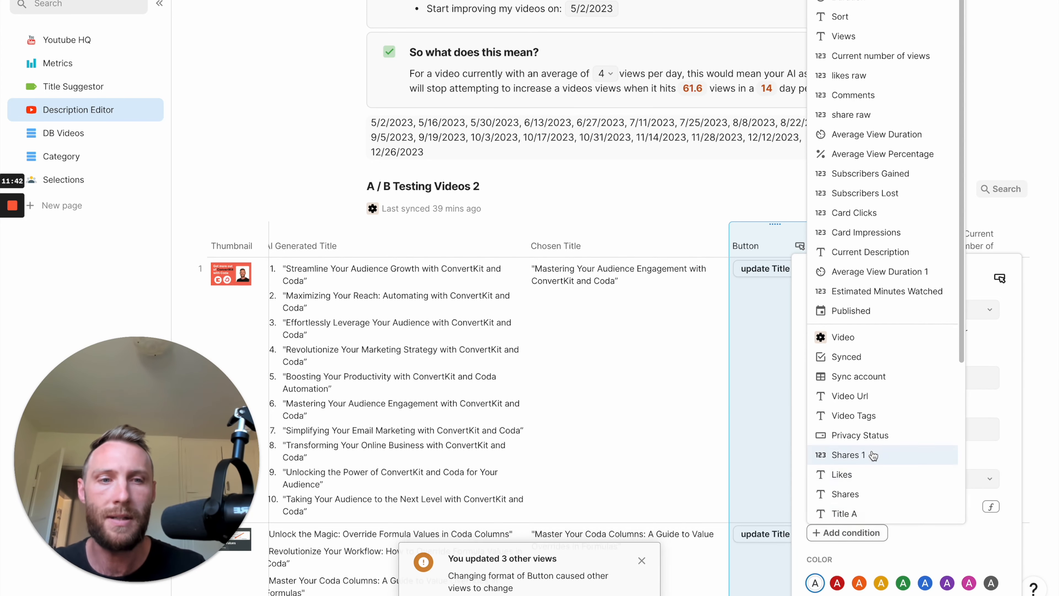
{"action": "scroll", "coordinate": [875, 359], "scroll_direction": "down", "scroll_amount": 5}
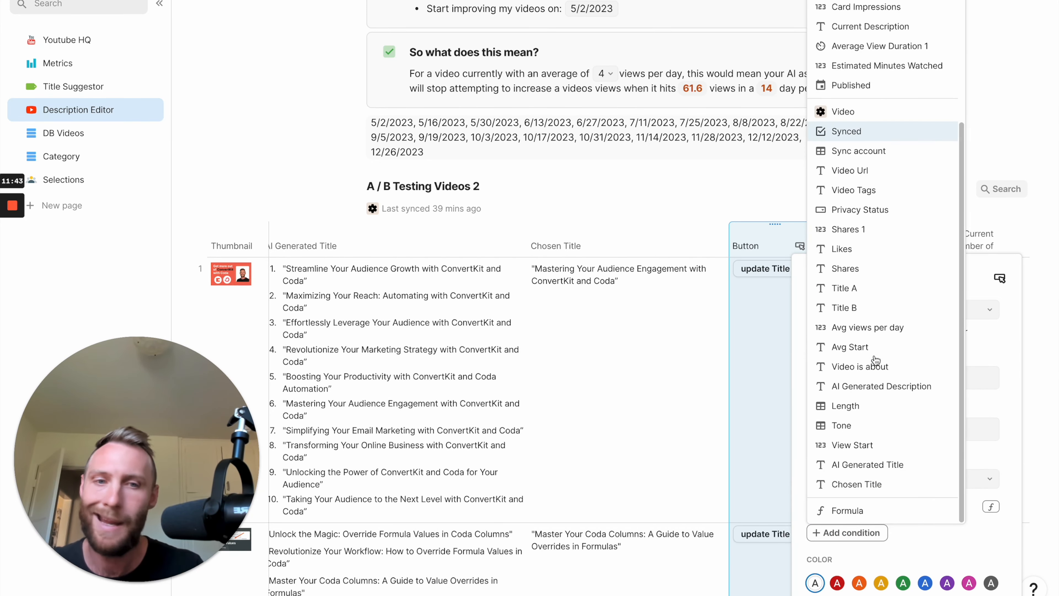
{"action": "left_click", "coordinate": [848, 509]}
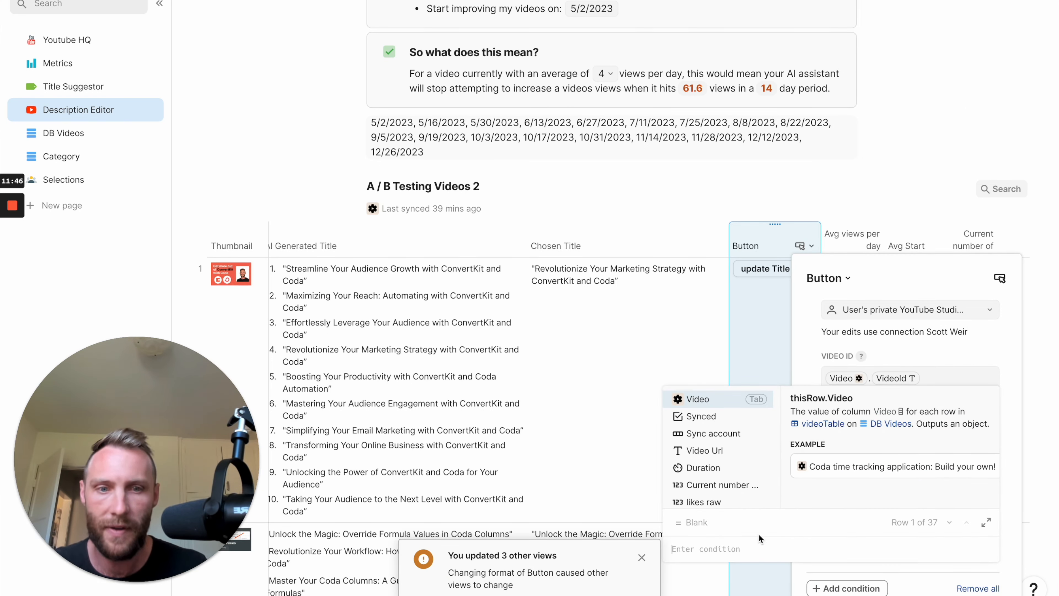
{"action": "type", "text": "av"}
{"action": "key", "text": "Down"}
{"action": "key", "text": "Down"}
{"action": "key", "text": "Down"}
{"action": "key", "text": "Tab"}
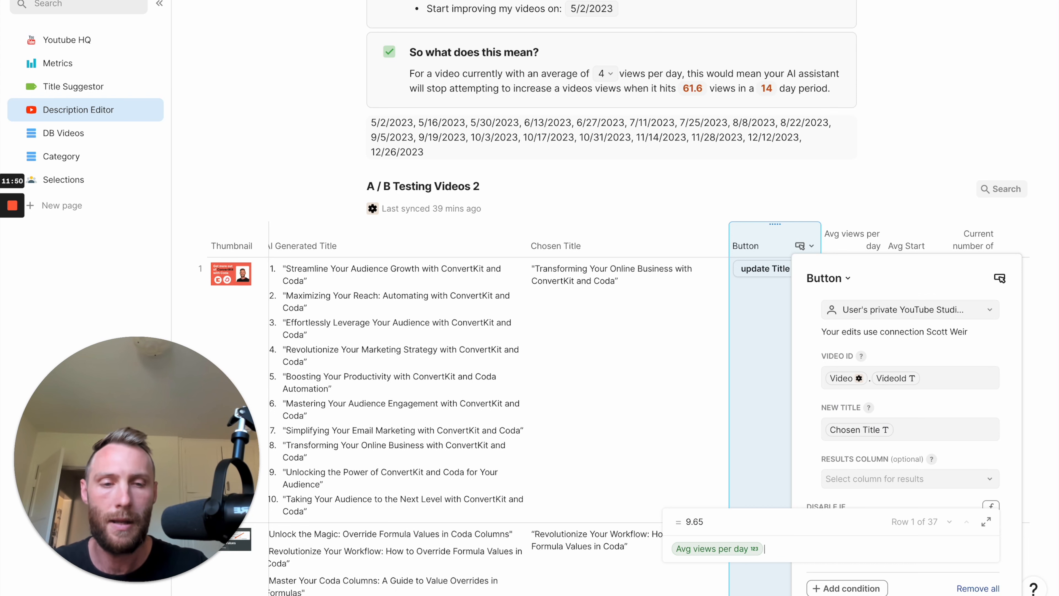
{"action": "type", "text": ">average View Duration 1"}
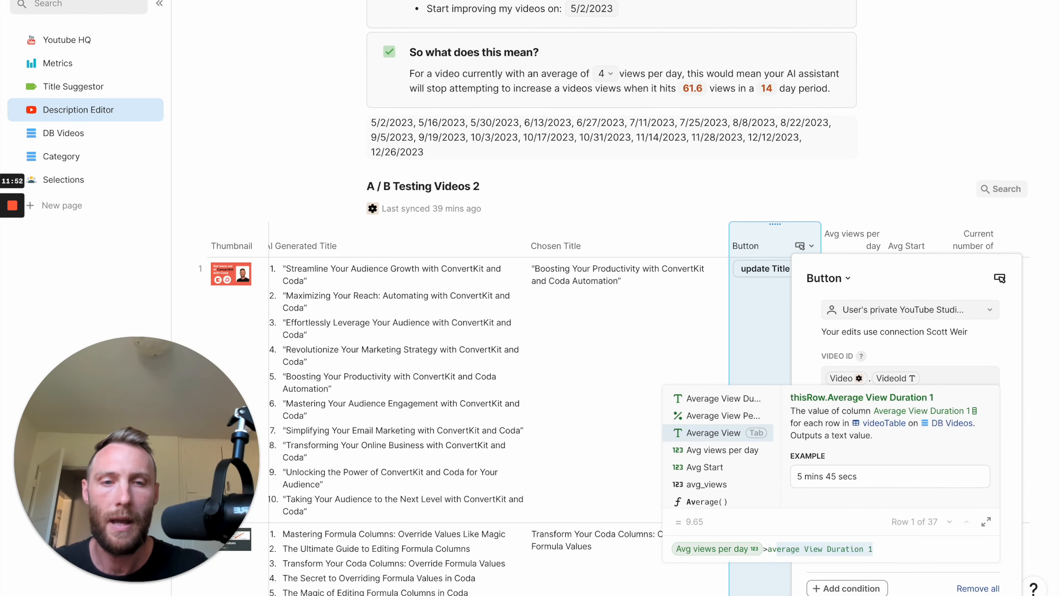
{"action": "key", "text": "Down"}
{"action": "key", "text": "Down"}
{"action": "key", "text": "Down"}
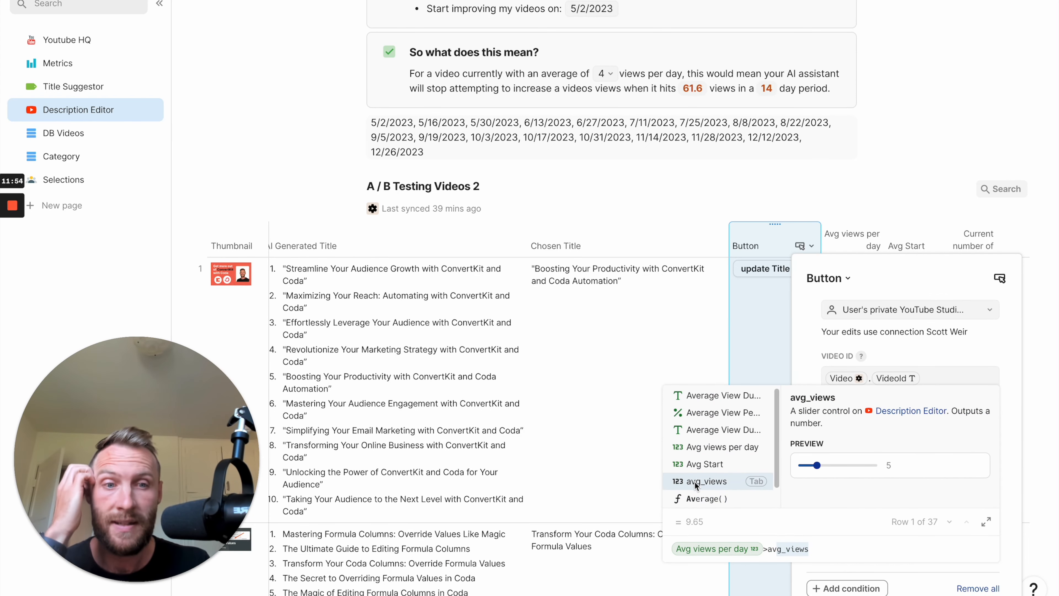
{"action": "left_click", "coordinate": [727, 483]}
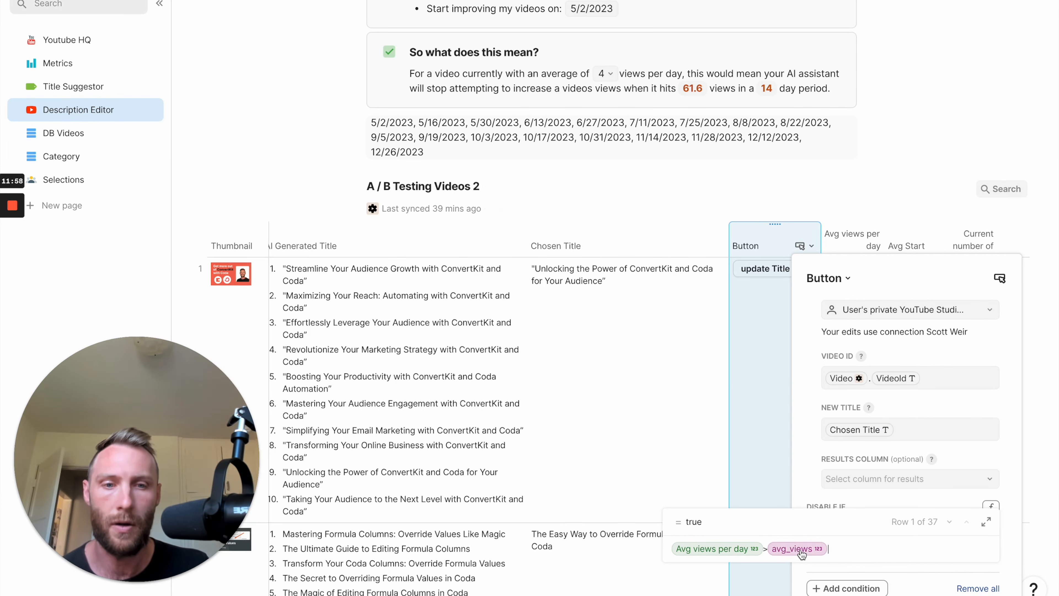
{"action": "left_click", "coordinate": [766, 397]}
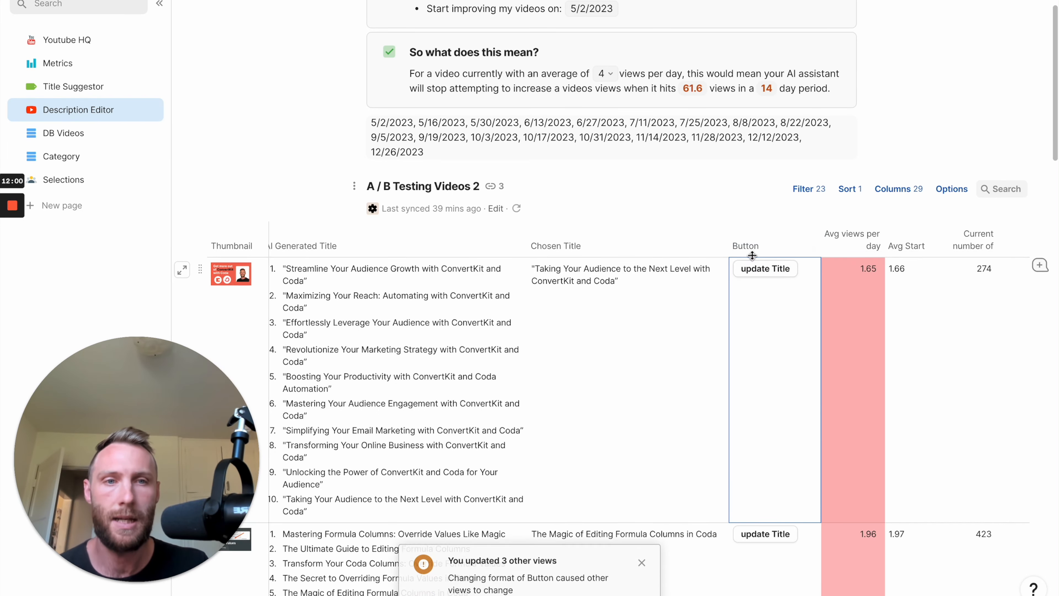
Rename the new button column as "Update Title 2".
{"action": "double_click", "coordinate": [746, 243]}
{"action": "type", "text": "Update Title 2"}
{"action": "left_click", "coordinate": [760, 325]}
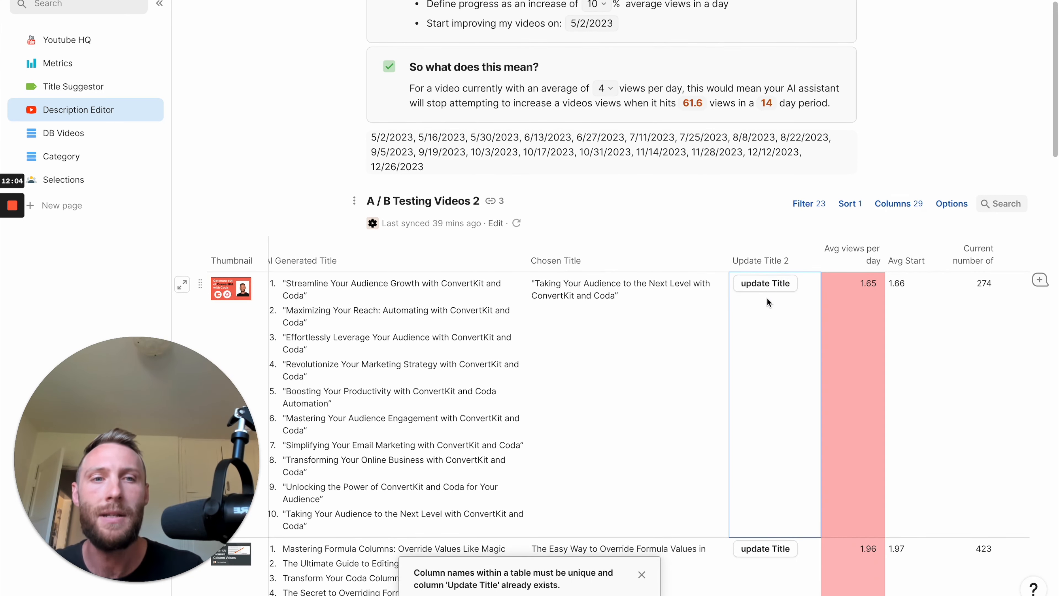
Open the doc's existing automation and rename it "Update descriptions and titles automatically".
{"action": "scroll", "coordinate": [898, 178], "scroll_direction": "up", "scroll_amount": 5}
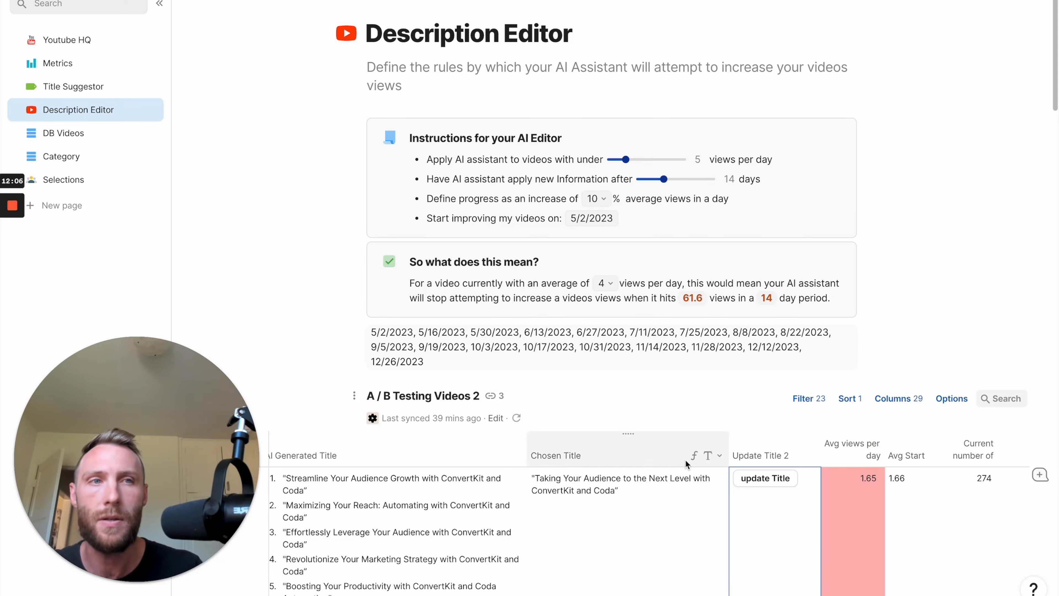
{"action": "left_click", "coordinate": [989, 1]}
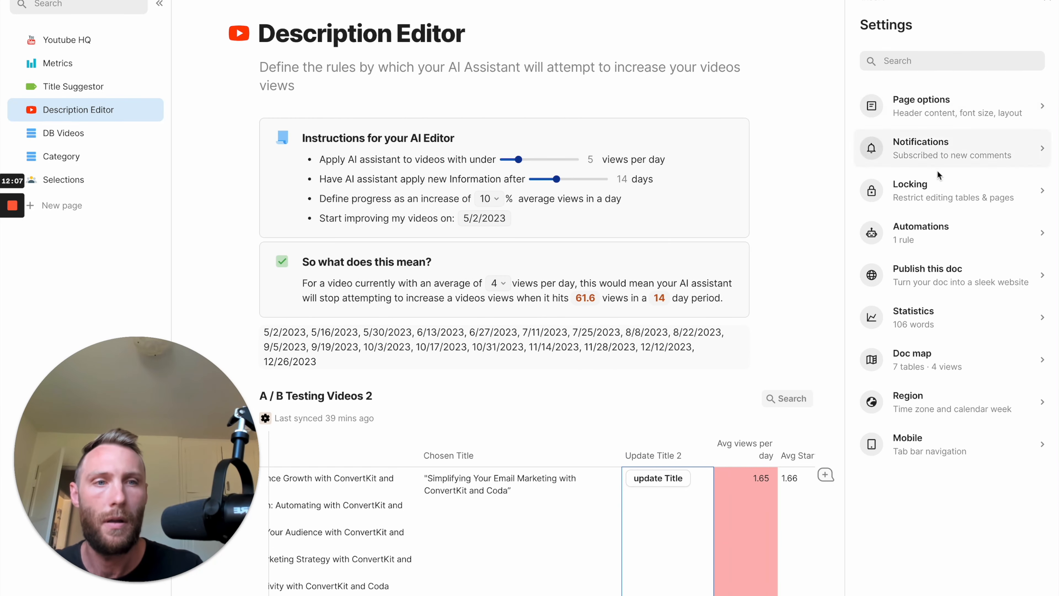
{"action": "left_click", "coordinate": [921, 242]}
{"action": "left_click", "coordinate": [963, 83]}
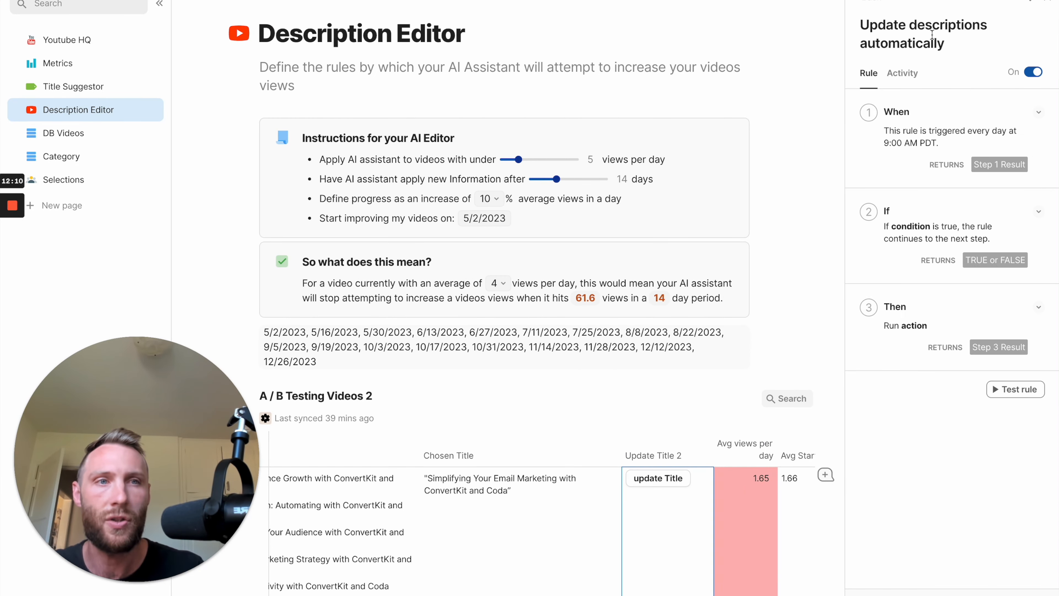
{"action": "left_click", "coordinate": [964, 26]}
{"action": "type", "text": "and titles"}
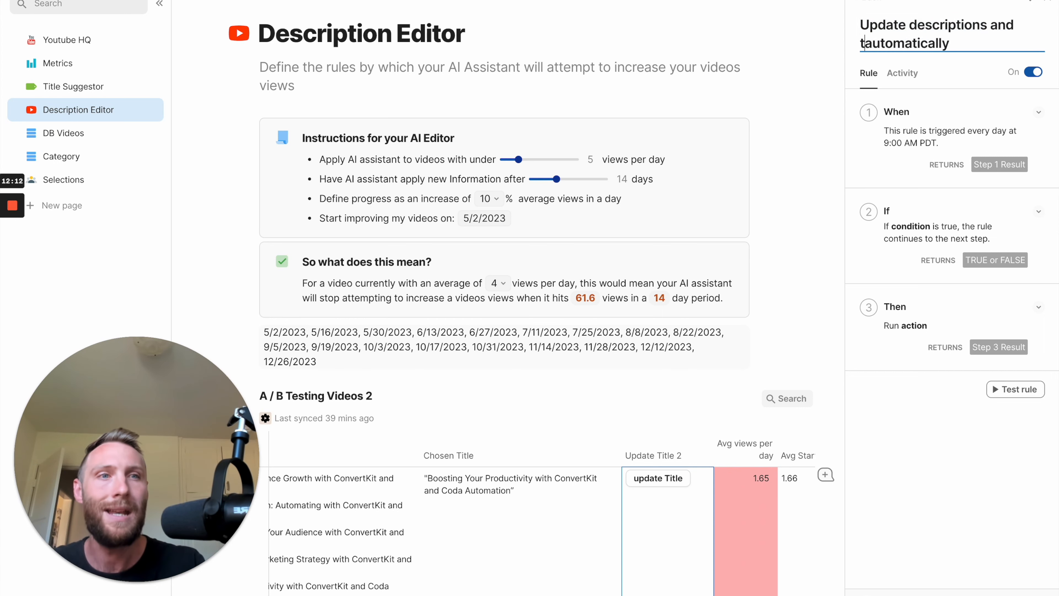
Add videoTable's title update button as a second button in the automation's Push buttons action, then close the settings.
{"action": "left_click", "coordinate": [1034, 308]}
{"action": "left_click", "coordinate": [934, 371]}
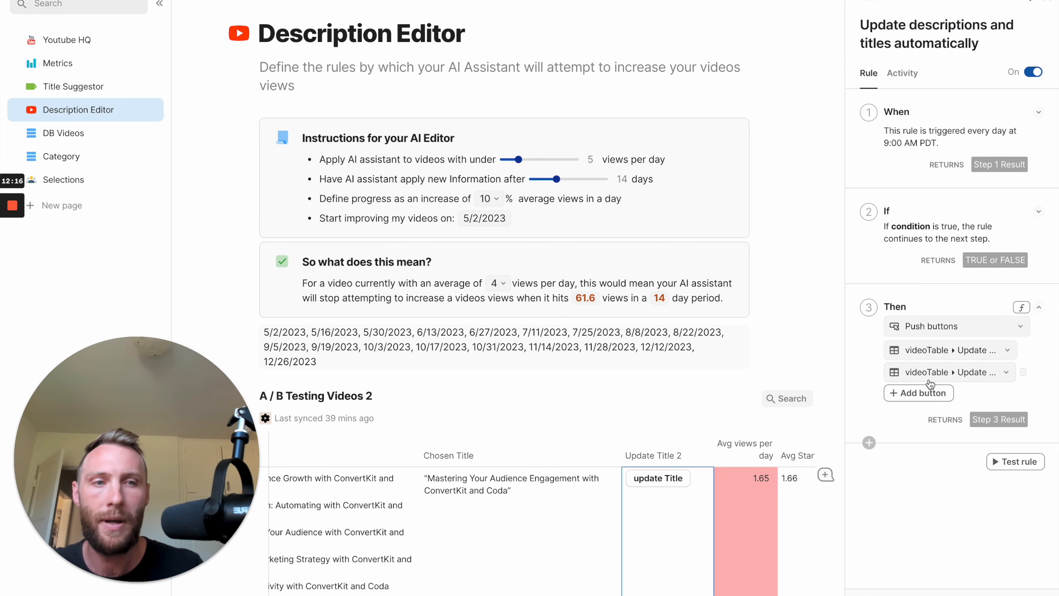
{"action": "left_click", "coordinate": [957, 373]}
{"action": "left_click", "coordinate": [950, 415]}
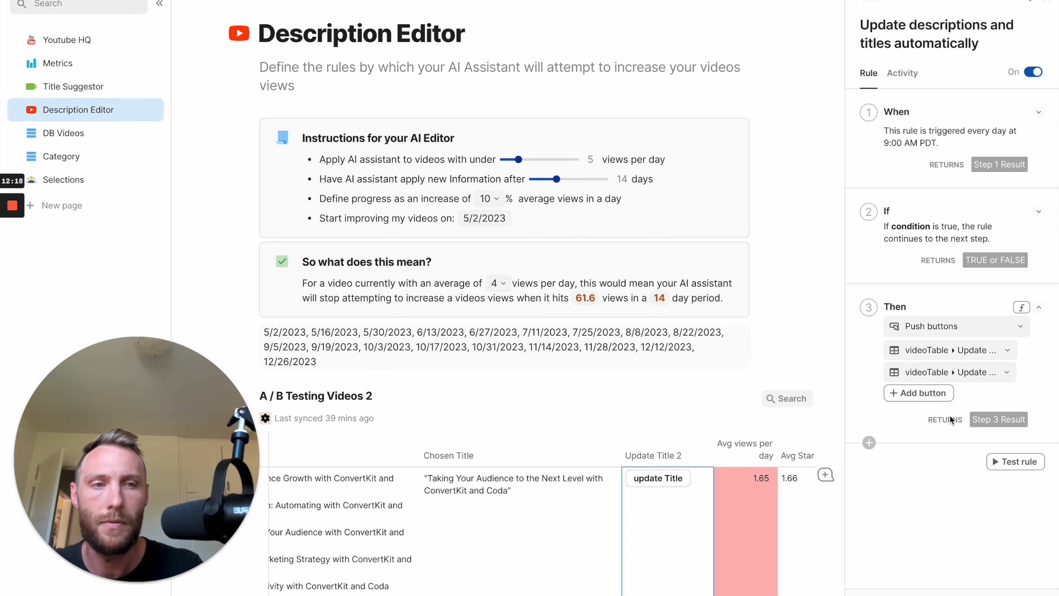
{"action": "left_click", "coordinate": [1047, 5]}
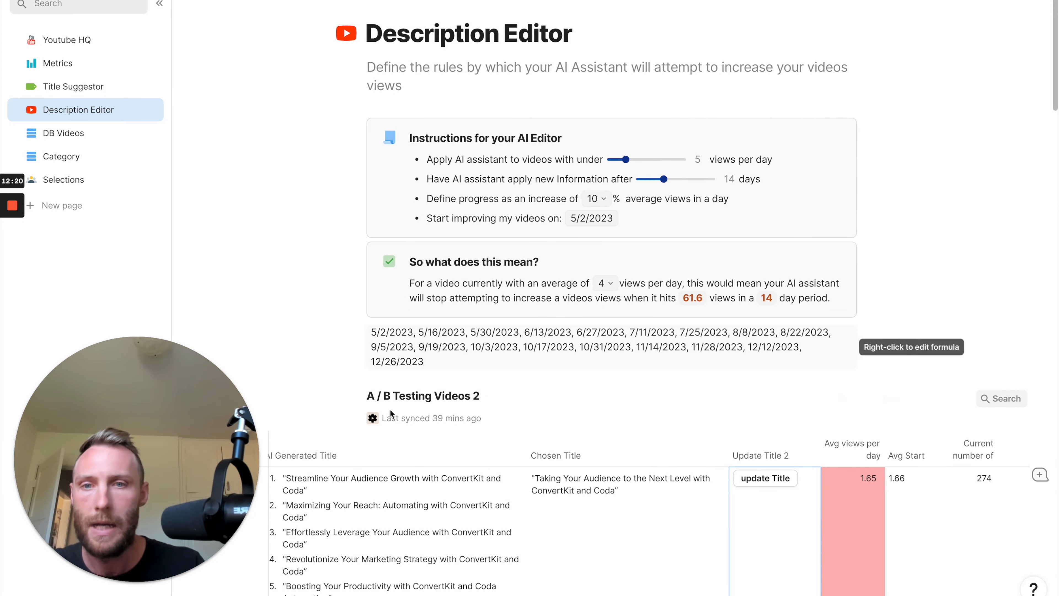
Select the columns from Thumbnail through Tone in the A / B Testing Videos 2 table and turn off text wrapping for all of them.
{"action": "scroll", "coordinate": [497, 479], "scroll_direction": "left", "scroll_amount": 5}
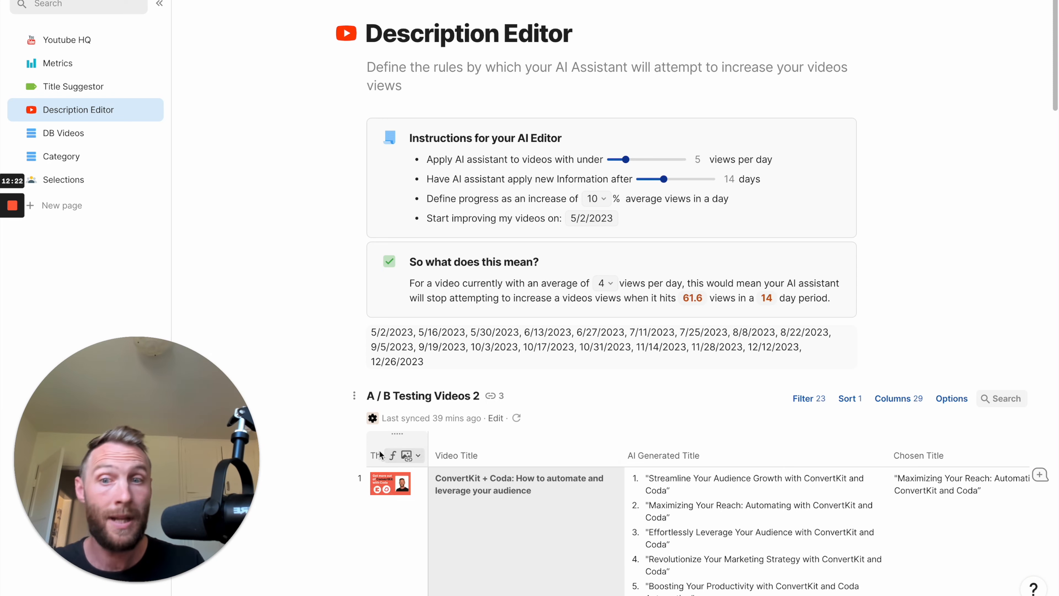
{"action": "scroll", "coordinate": [700, 459], "scroll_direction": "right", "scroll_amount": 10}
{"action": "scroll", "coordinate": [700, 459], "scroll_direction": "left", "scroll_amount": 3}
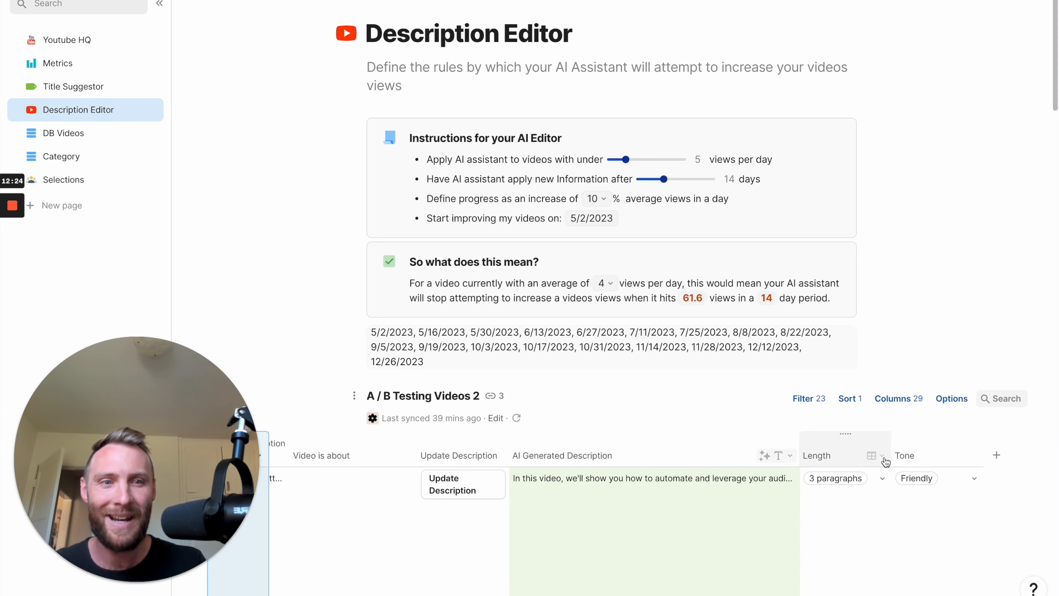
{"action": "left_click", "coordinate": [935, 447], "text": "shift"}
{"action": "right_click", "coordinate": [934, 447]}
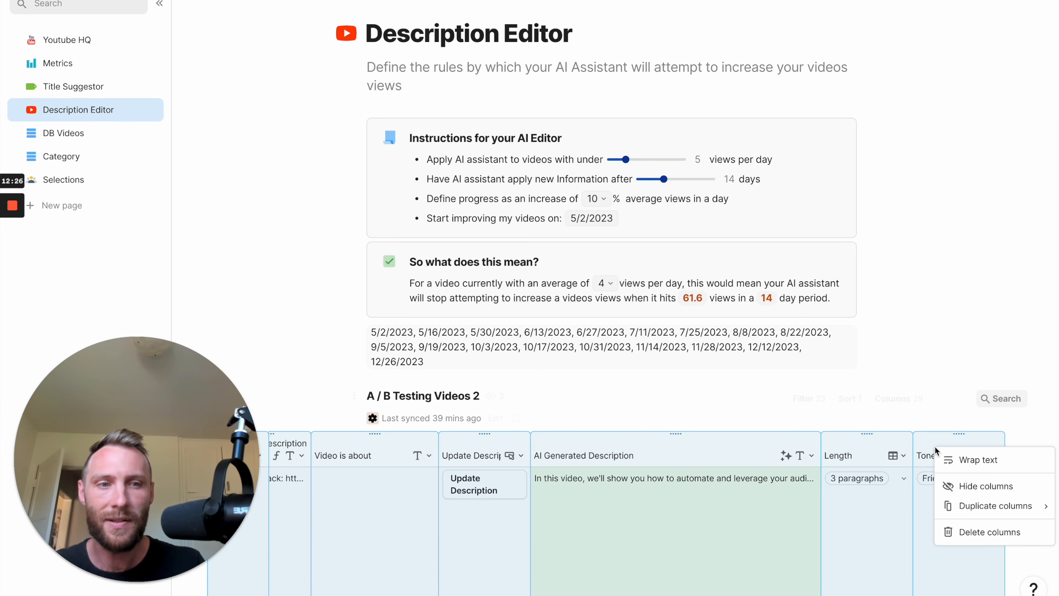
{"action": "left_click", "coordinate": [982, 469]}
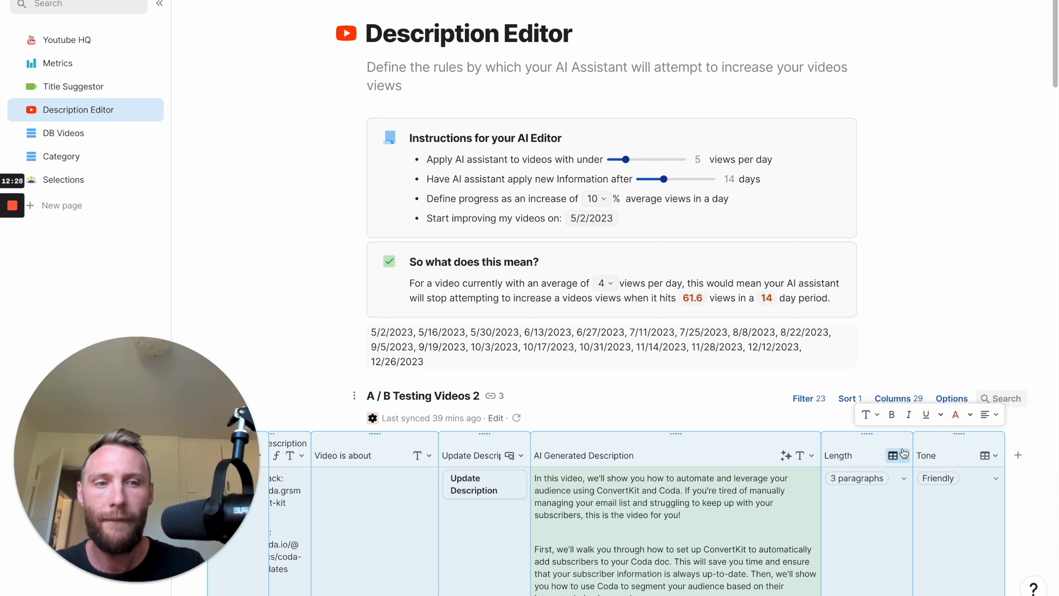
{"action": "right_click", "coordinate": [939, 448]}
{"action": "left_click", "coordinate": [871, 461]}
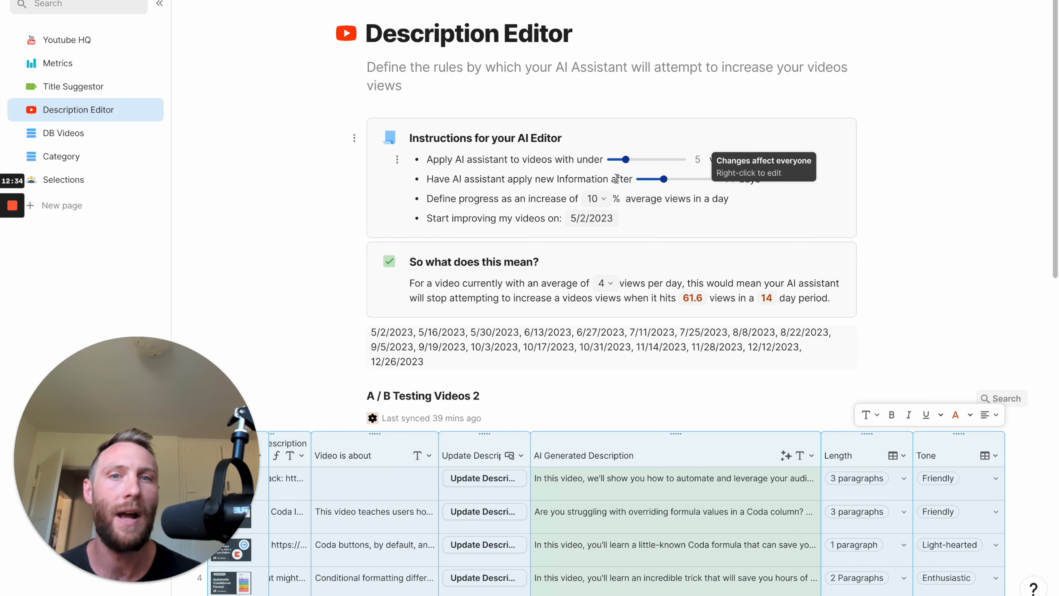
Review the title, average views, and description columns in the A / B Testing Videos 2 table, plus the AI Editor instructions above it.
{"action": "scroll", "coordinate": [623, 439], "scroll_direction": "down", "scroll_amount": 5}
{"action": "scroll", "coordinate": [479, 261], "scroll_direction": "left", "scroll_amount": 10}
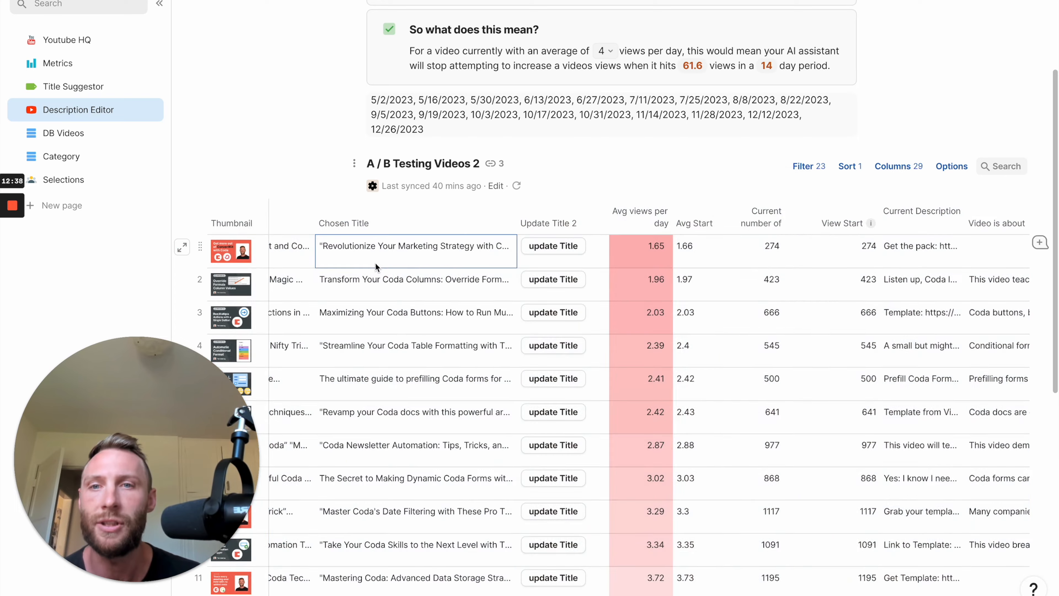
{"action": "scroll", "coordinate": [374, 263], "scroll_direction": "left", "scroll_amount": 10}
{"action": "left_click", "coordinate": [736, 256]}
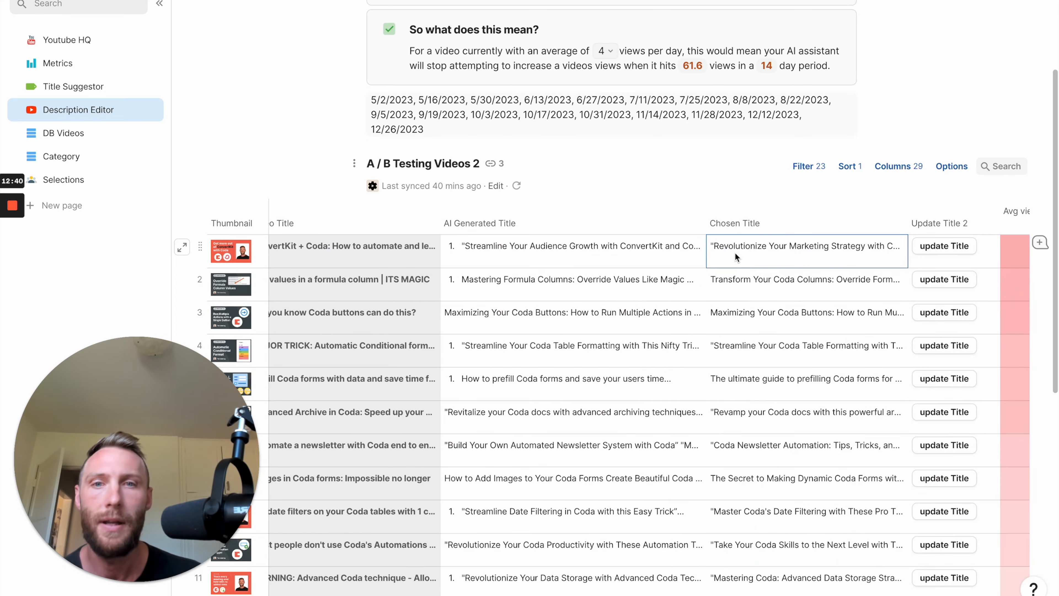
{"action": "scroll", "coordinate": [539, 279], "scroll_direction": "right", "scroll_amount": 10}
{"action": "left_click", "coordinate": [653, 248]}
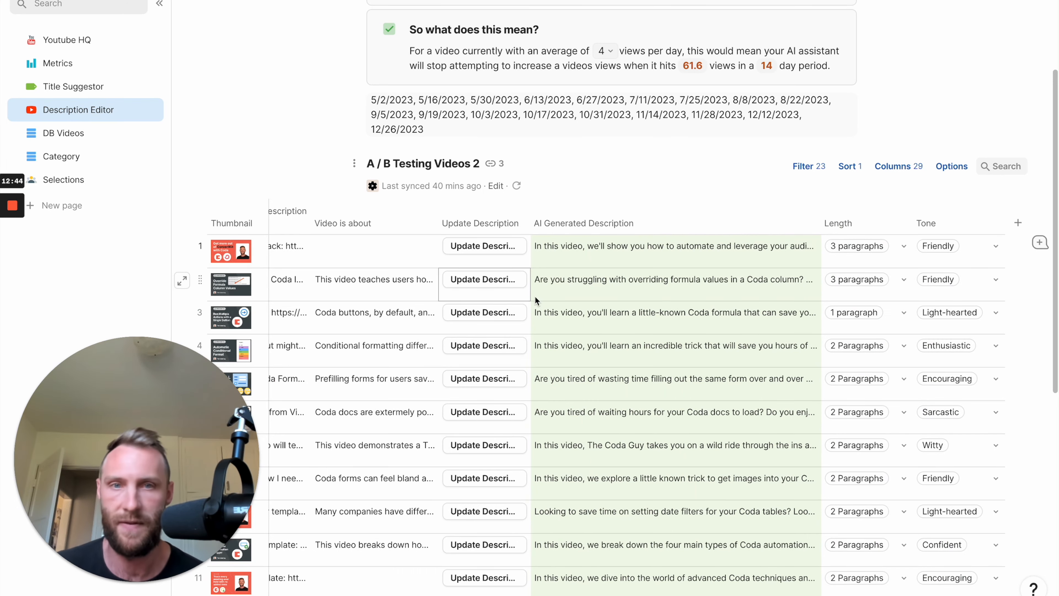
{"action": "scroll", "coordinate": [591, 290], "scroll_direction": "left", "scroll_amount": 10}
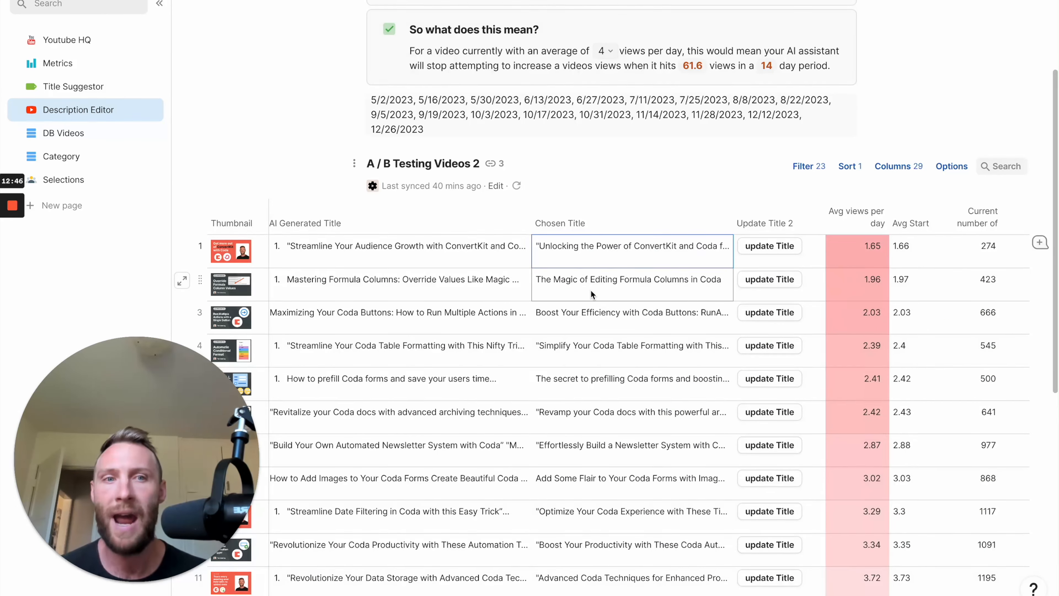
{"action": "scroll", "coordinate": [591, 290], "scroll_direction": "right", "scroll_amount": 5}
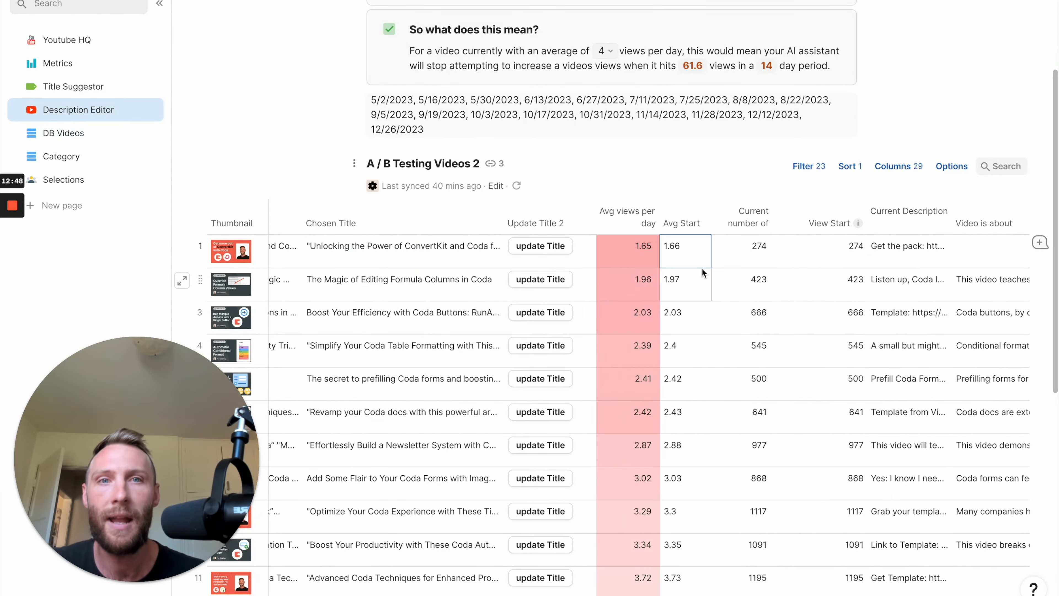
{"action": "scroll", "coordinate": [687, 266], "scroll_direction": "up", "scroll_amount": 3}
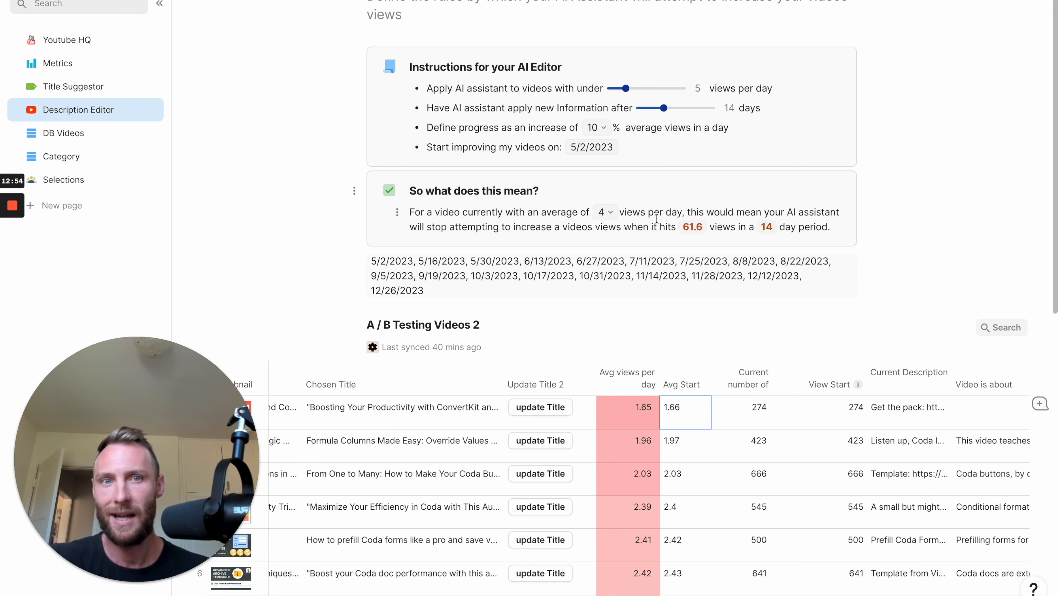
{"action": "scroll", "coordinate": [656, 218], "scroll_direction": "up", "scroll_amount": 3}
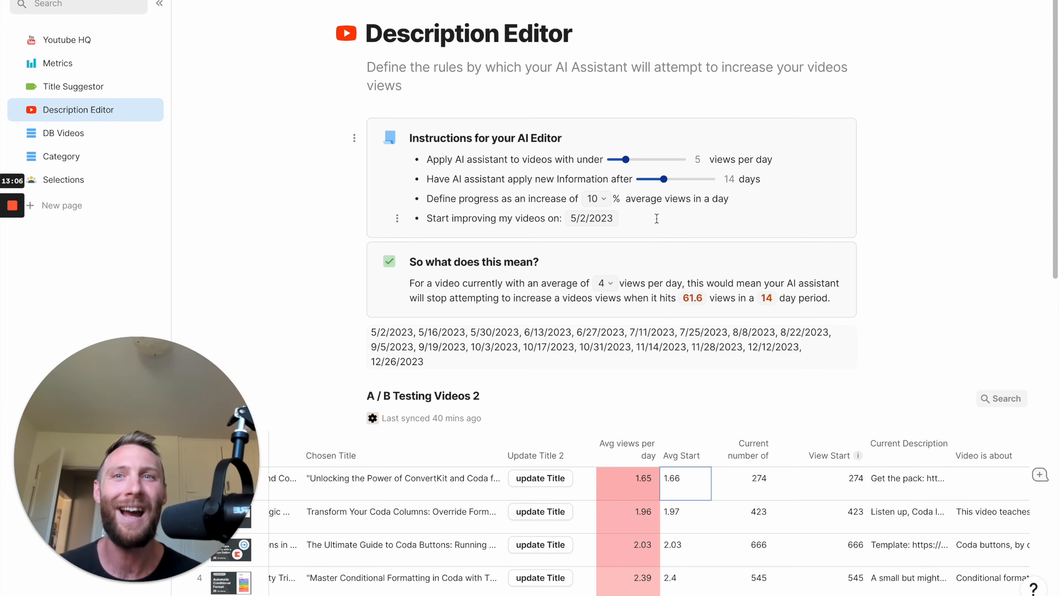
{"action": "mouse_move", "coordinate": [14, 207]}
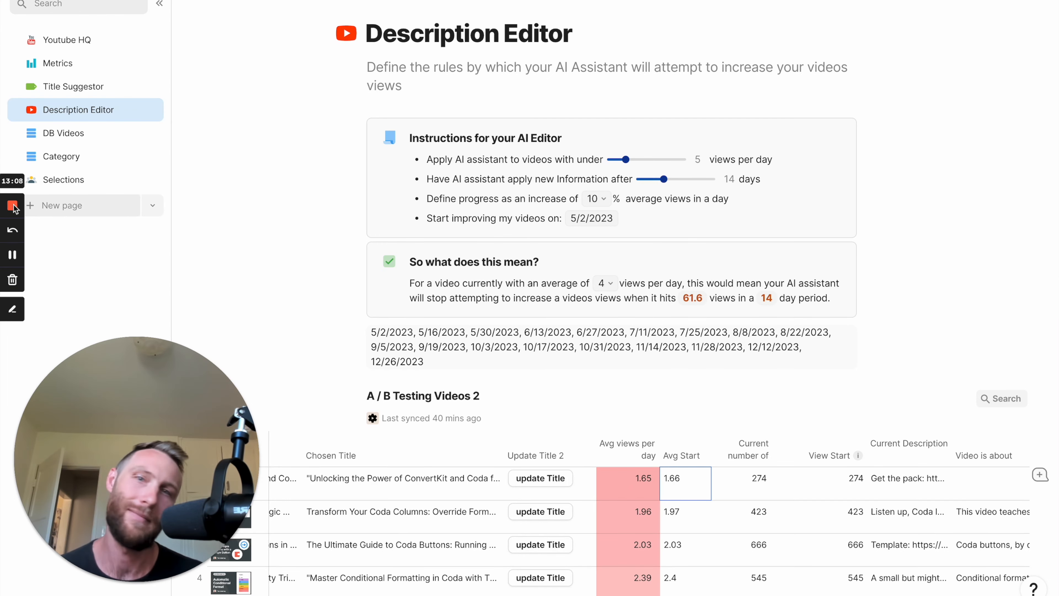